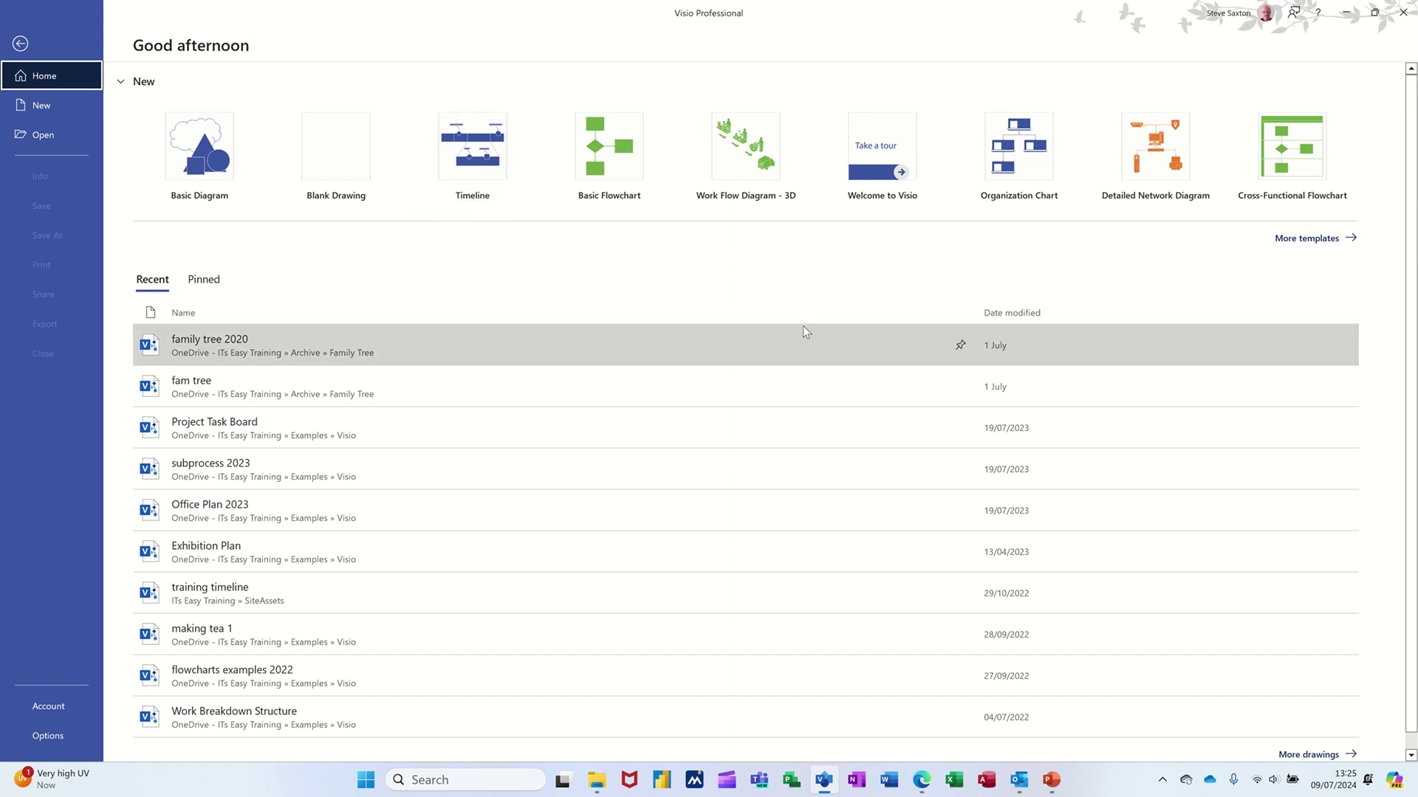
Start a new Basic Diagram drawing, Drawing4, from the Visio start screen
{"action": "double_click", "coordinate": [192, 153]}
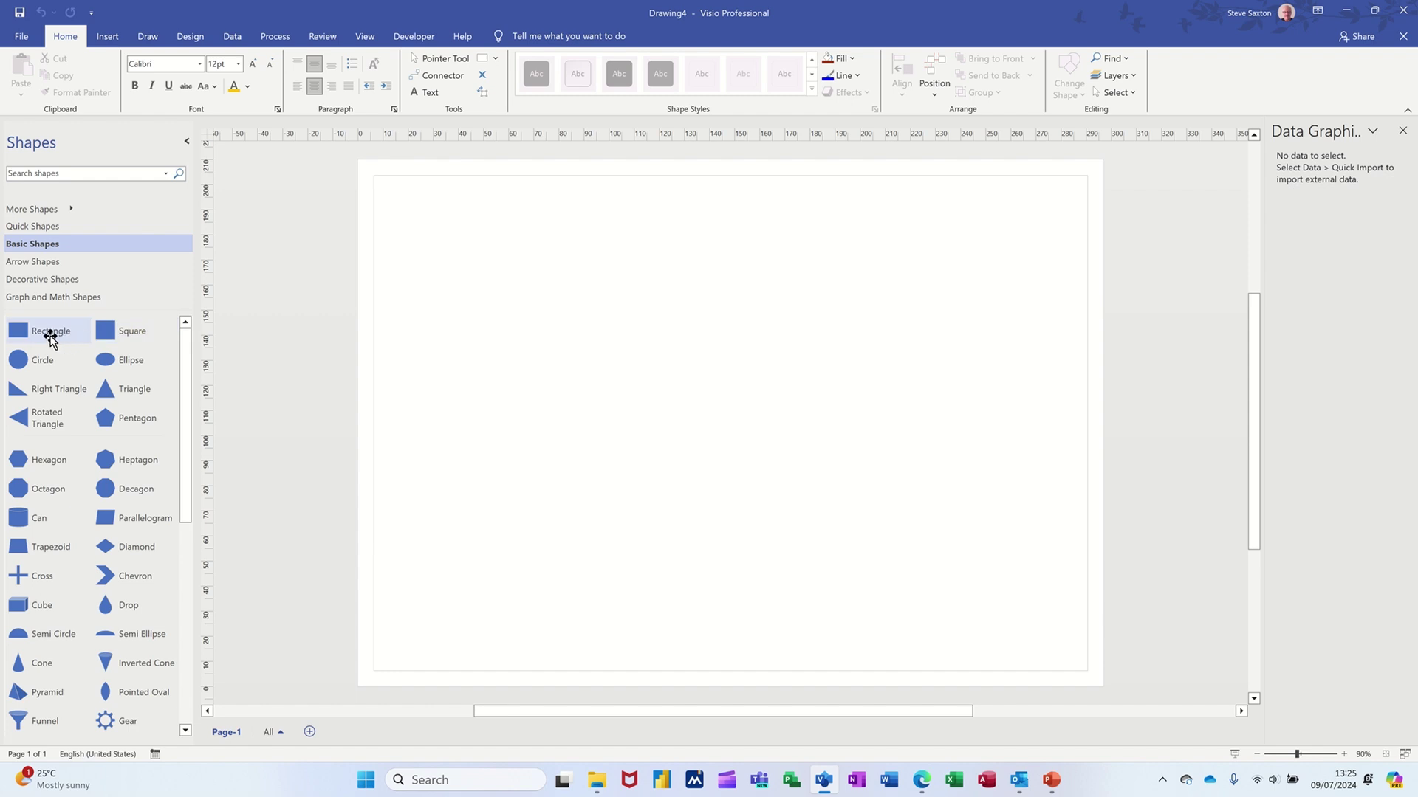
Select the Basic Shapes Rectangle and launch Quick Import from the Data tab
{"action": "left_click", "coordinate": [74, 329]}
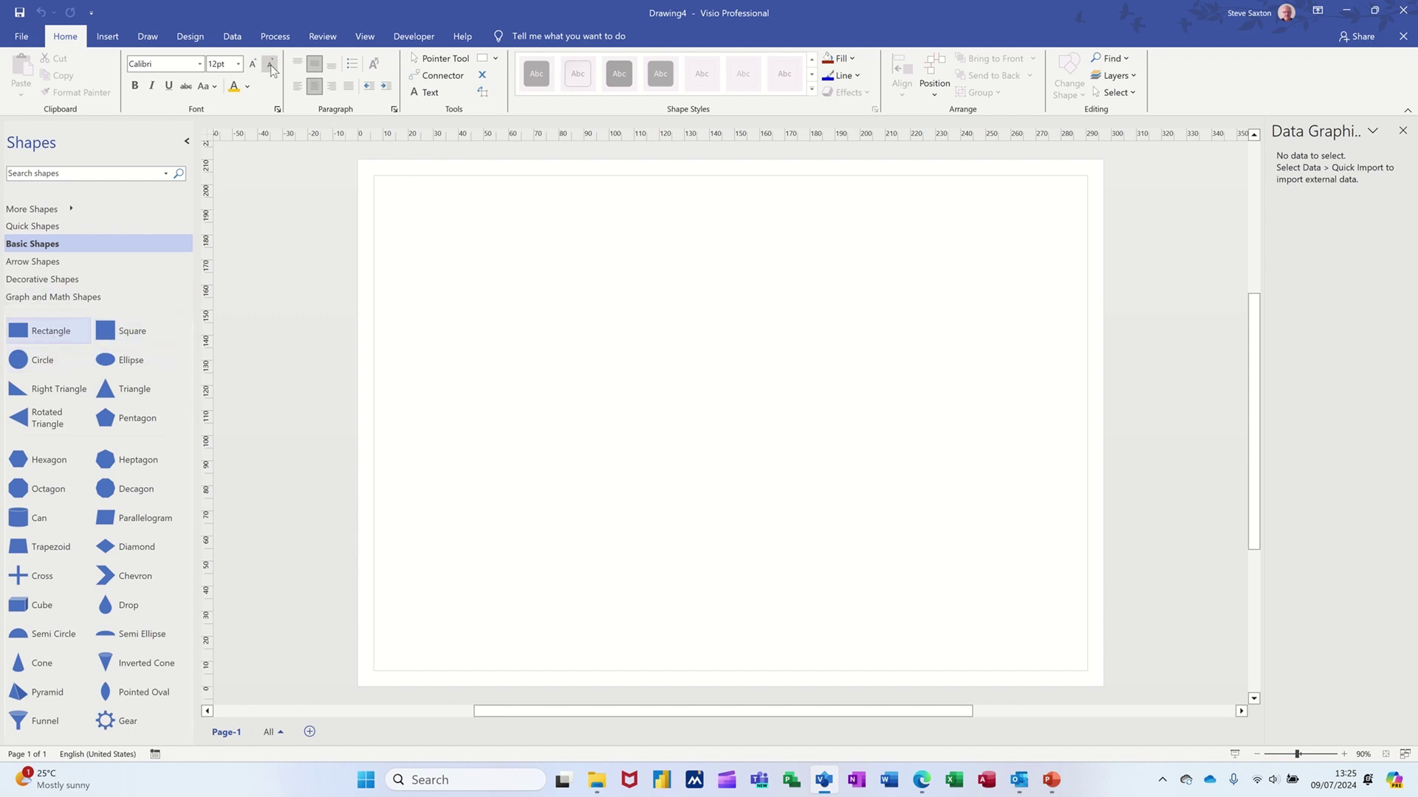
{"action": "left_click", "coordinate": [234, 37]}
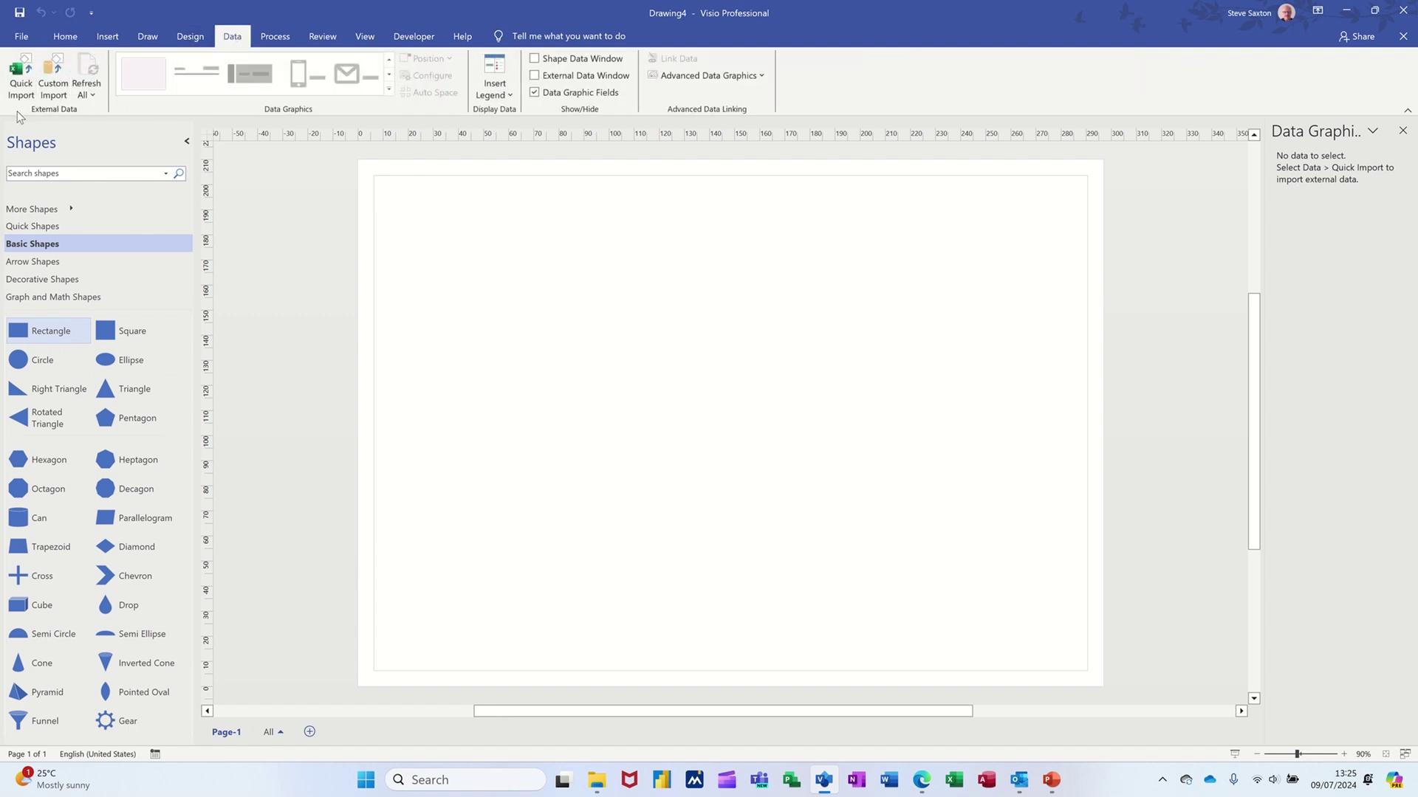
{"action": "left_click", "coordinate": [17, 72]}
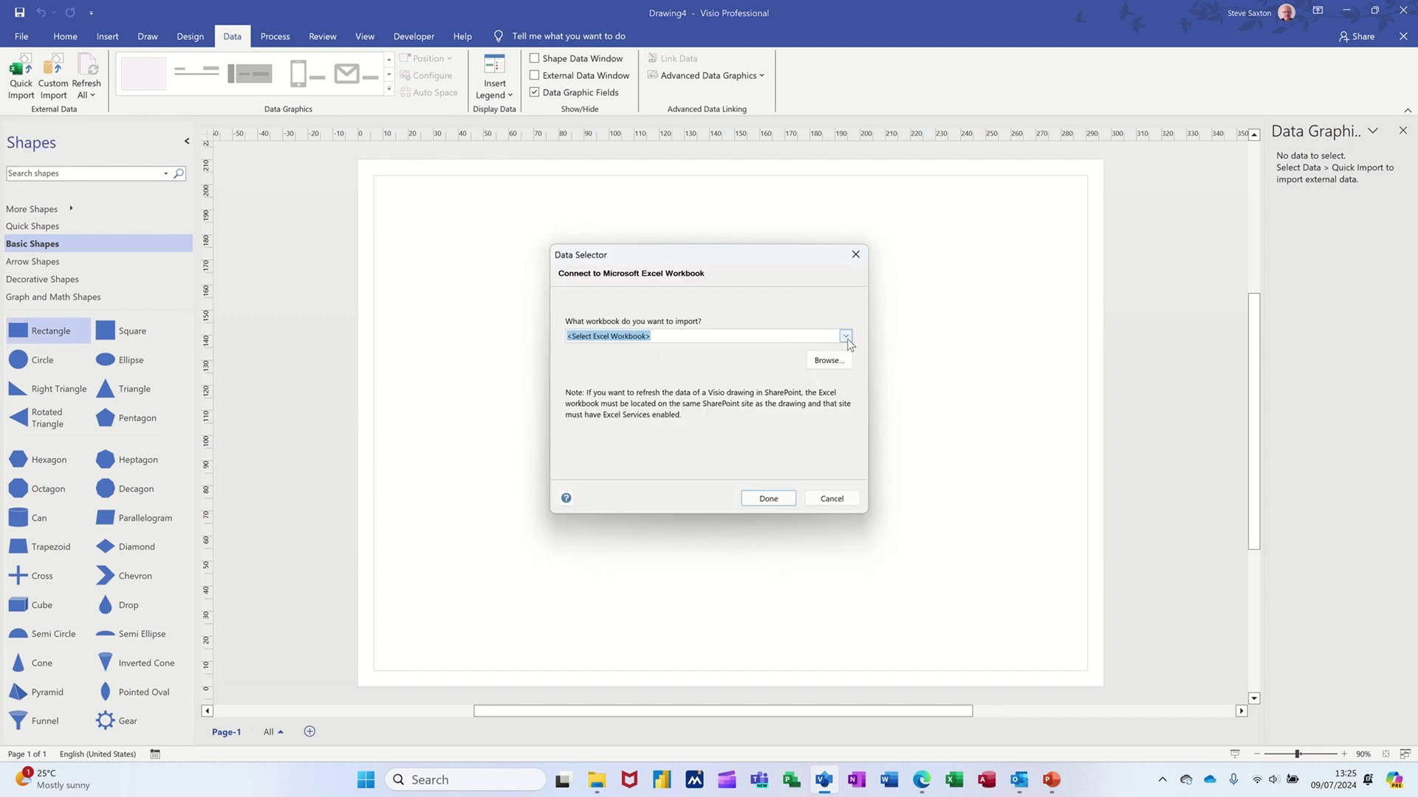
Import Phases for Visio.xlsx, bringing in six rows with columns F1–F3
{"action": "left_click", "coordinate": [846, 337]}
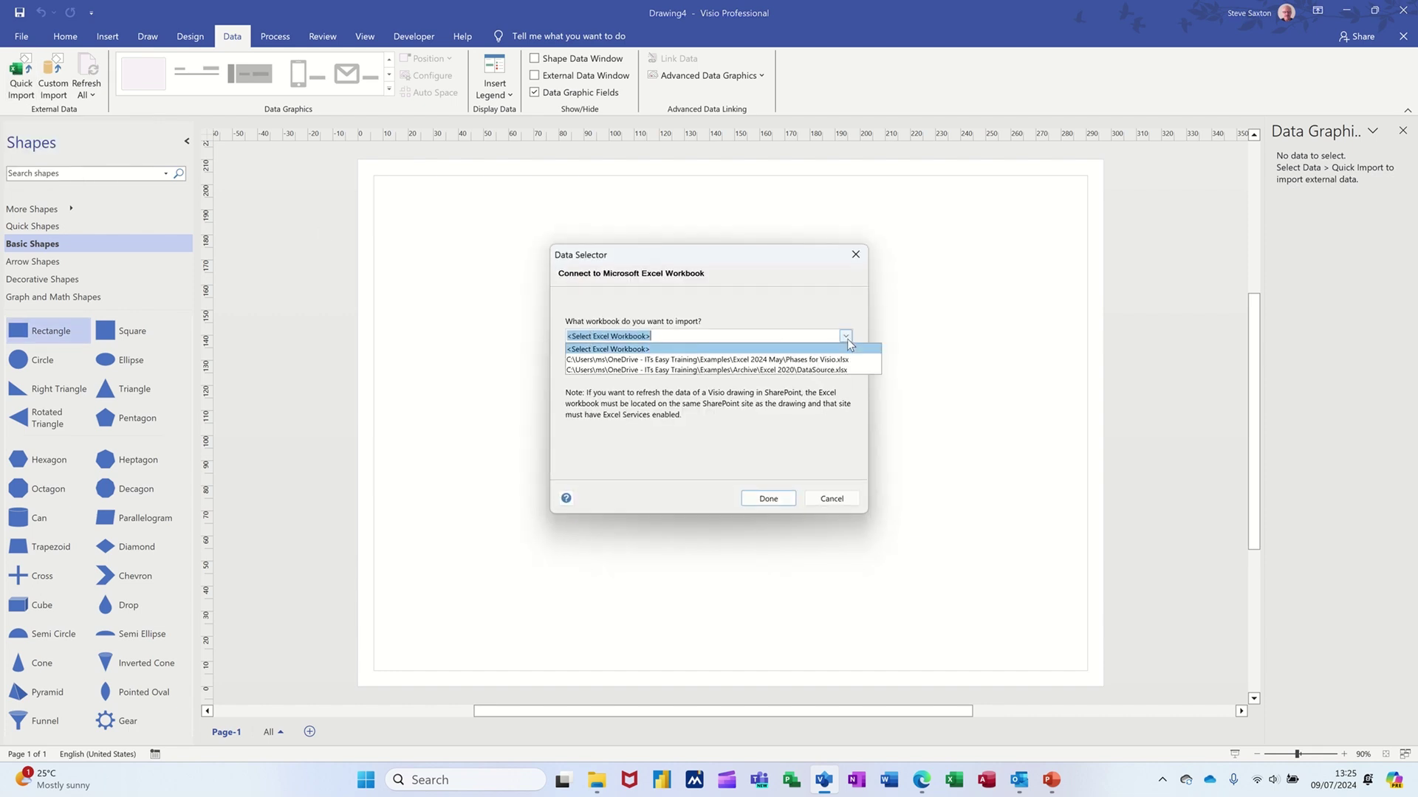
{"action": "left_click", "coordinate": [755, 360]}
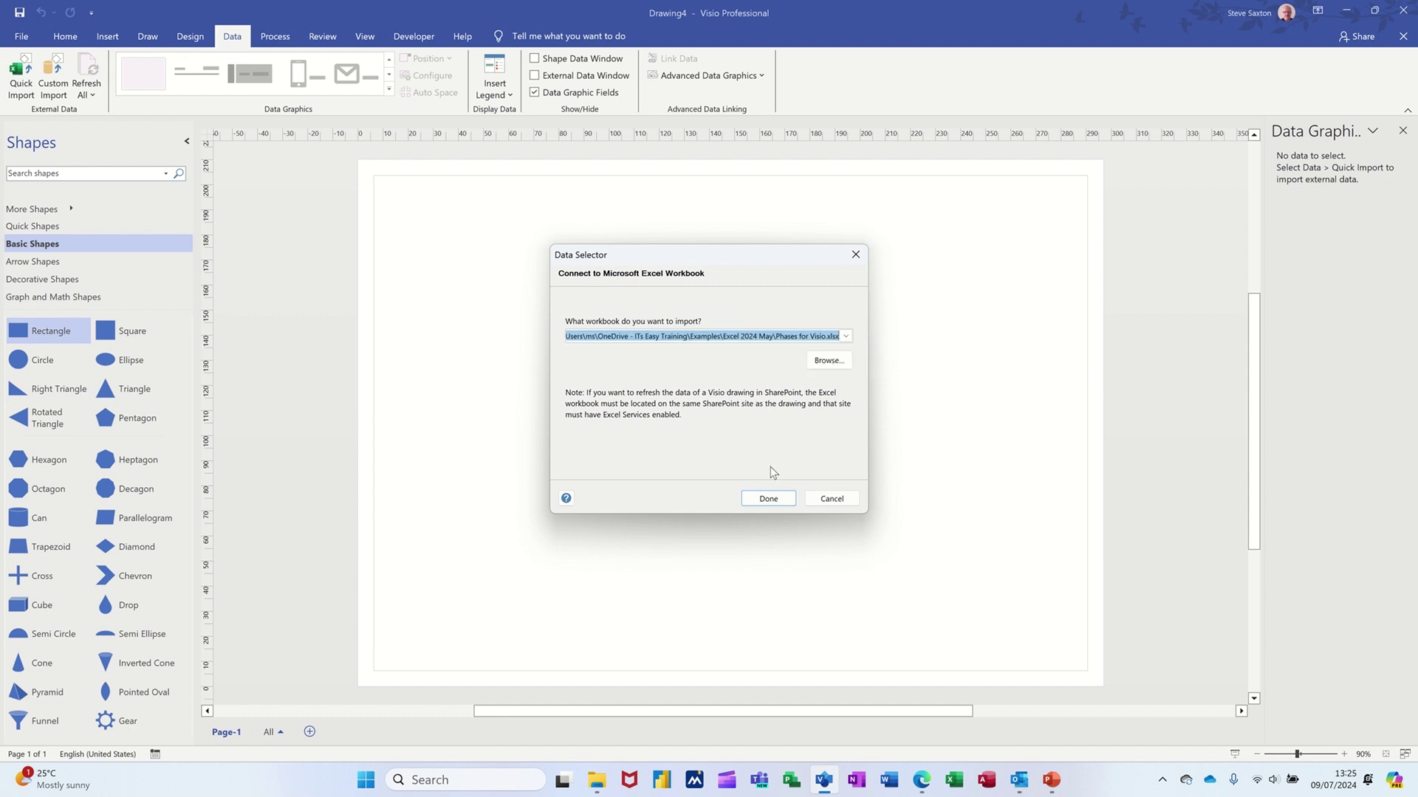
{"action": "left_click", "coordinate": [769, 499]}
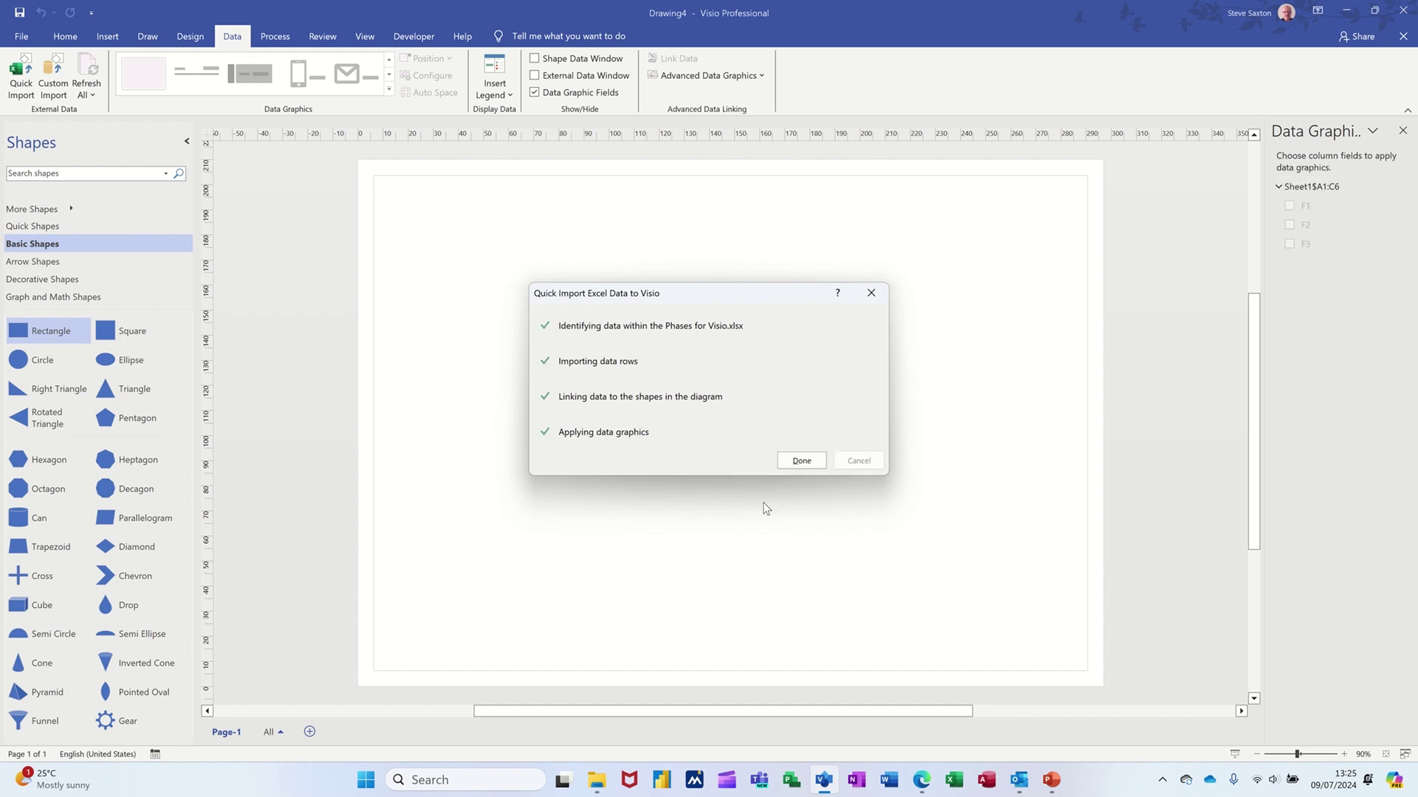
{"action": "left_click", "coordinate": [801, 463]}
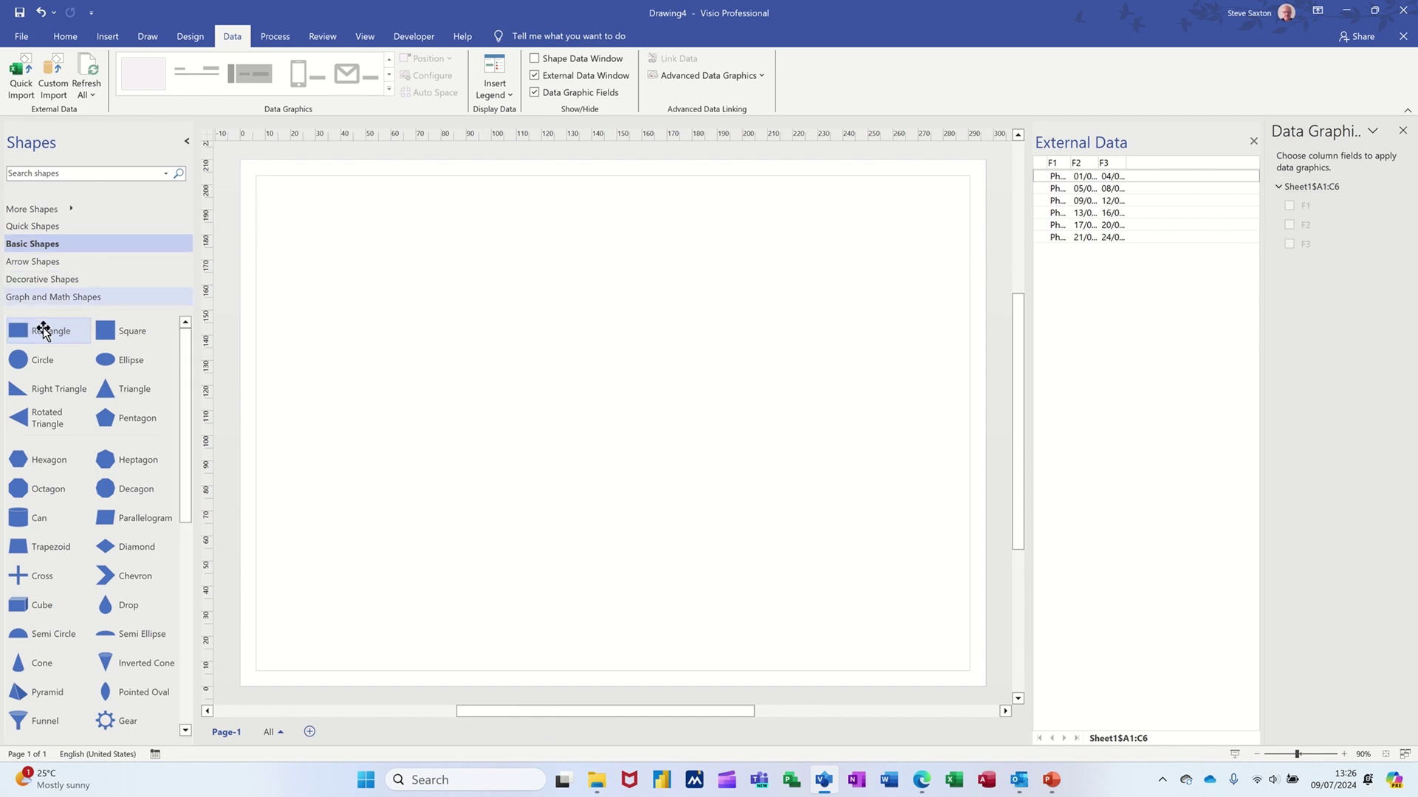
Autofit the F2, F3 and F1 columns, then drag the Phase 1 row onto the page
{"action": "double_click", "coordinate": [1097, 165]}
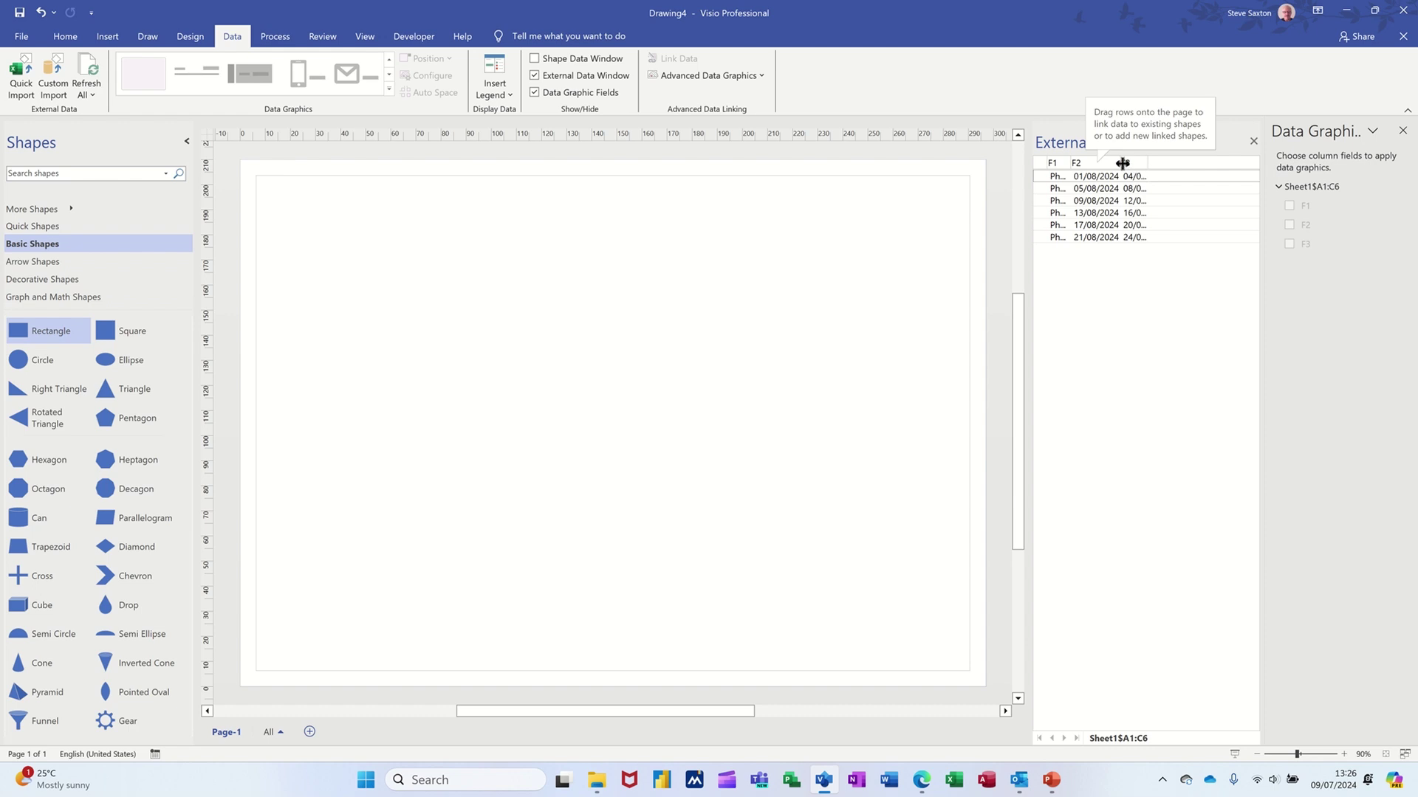
{"action": "double_click", "coordinate": [1146, 163]}
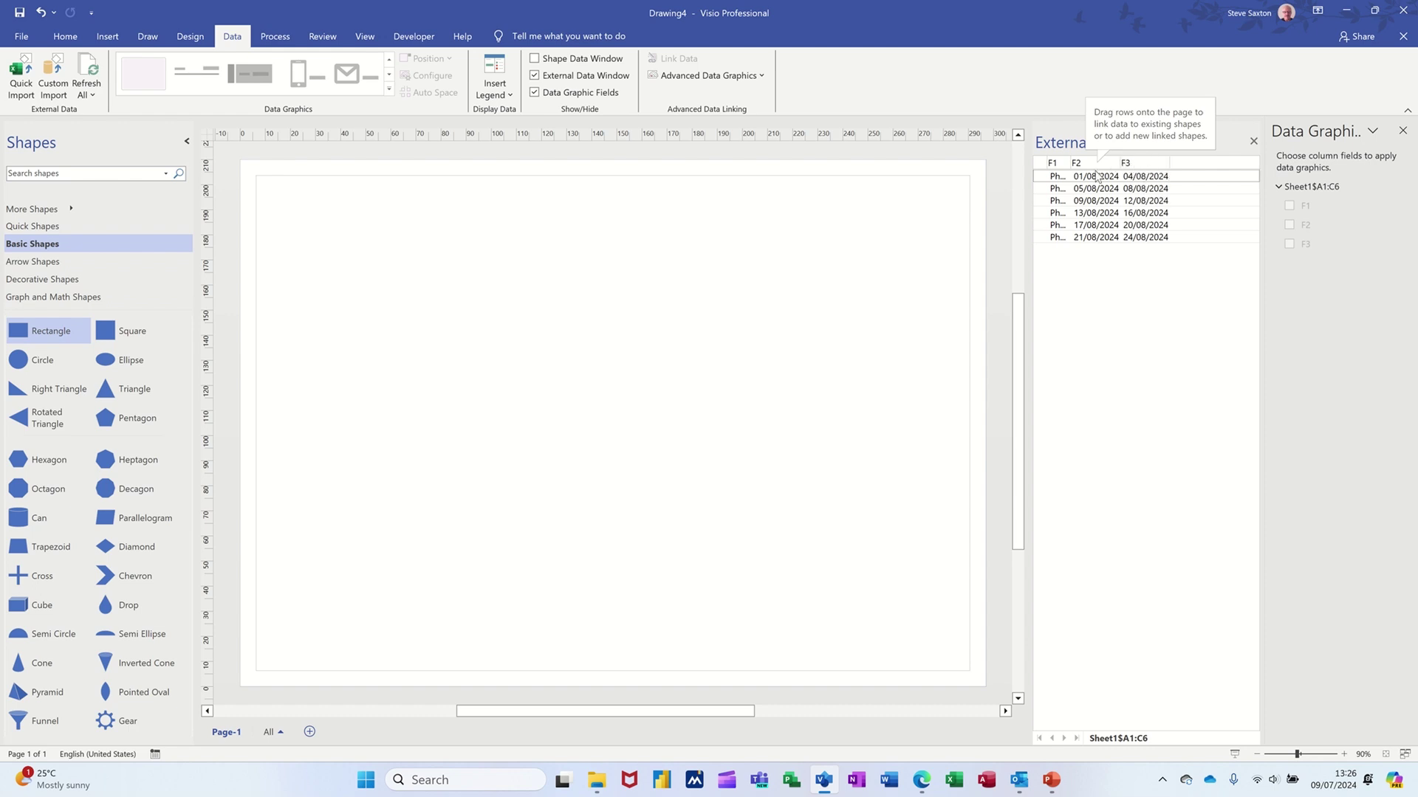
{"action": "double_click", "coordinate": [1076, 163]}
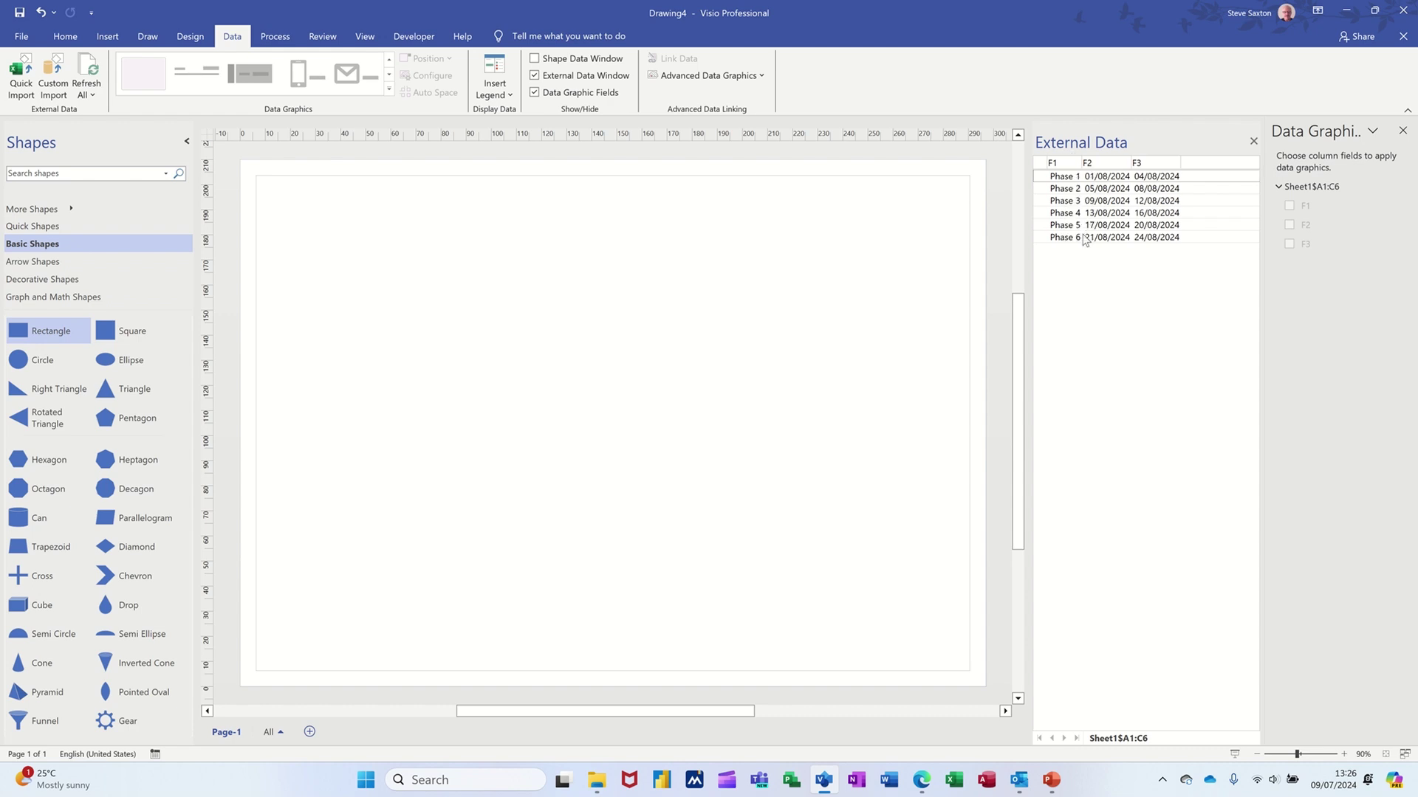
{"action": "left_click_drag", "start_coordinate": [1057, 179], "coordinate": [404, 301]}
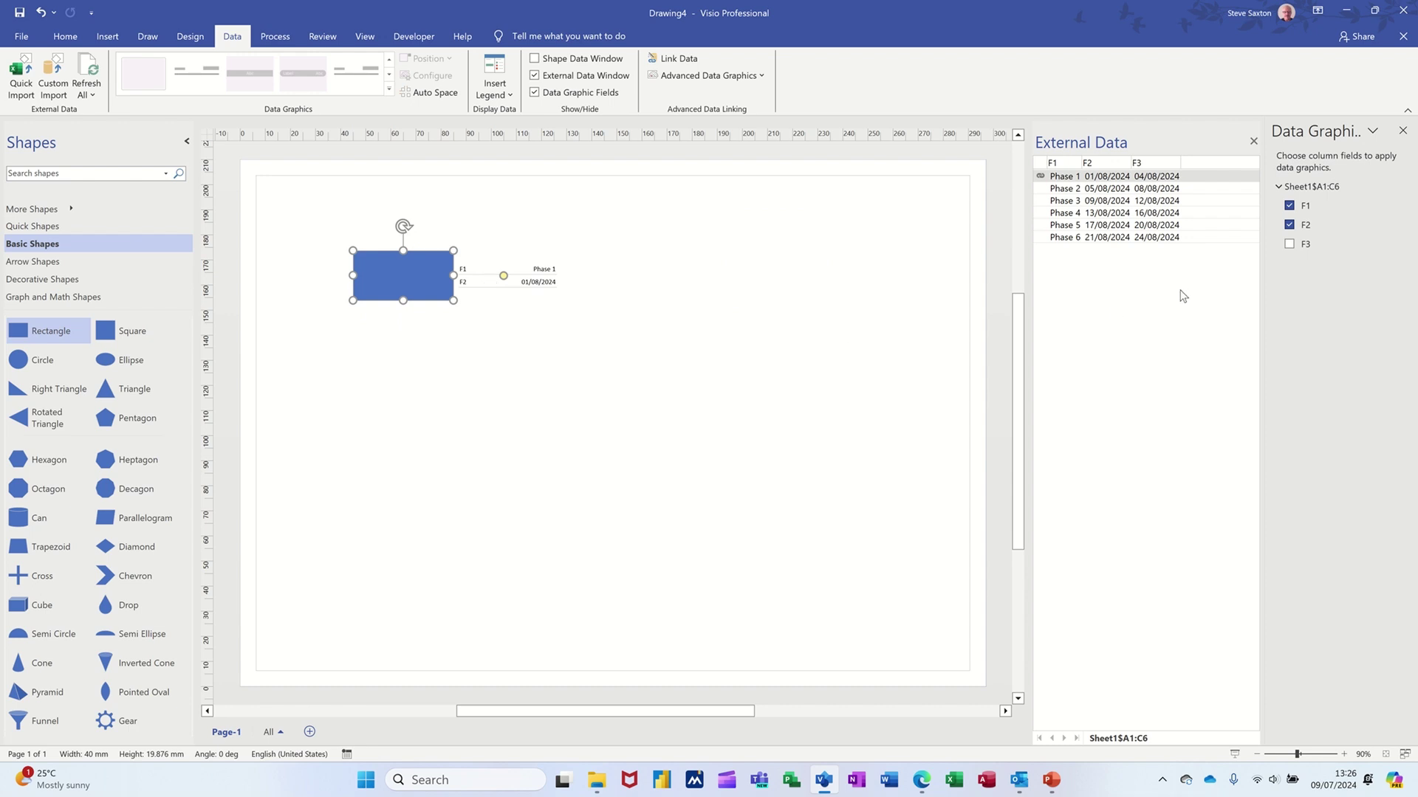
Add F3 to the Phase 1 rectangle's data graphic and inspect its F1, F2 and F3 items
{"action": "left_click", "coordinate": [1289, 245]}
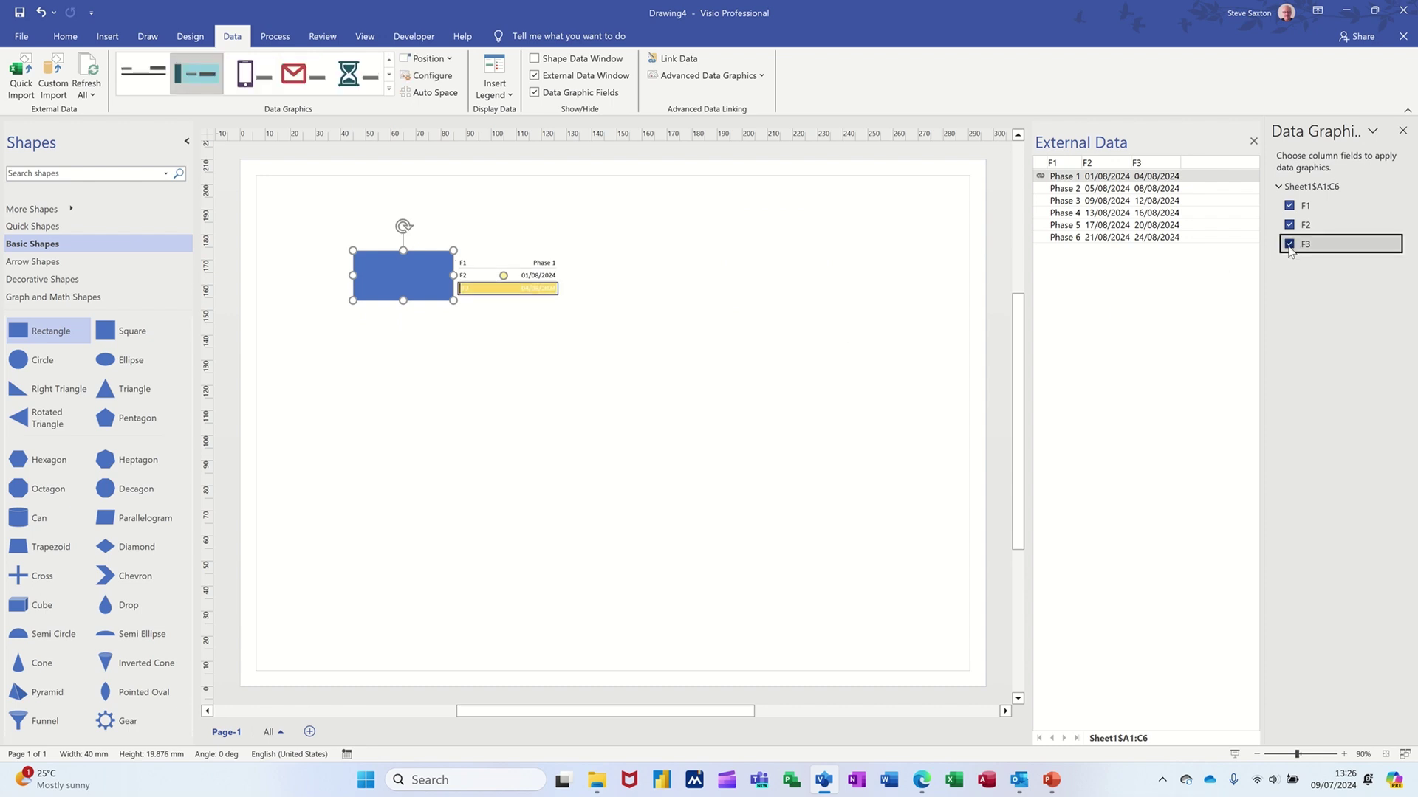
{"action": "left_click", "coordinate": [515, 265]}
{"action": "left_click", "coordinate": [516, 274]}
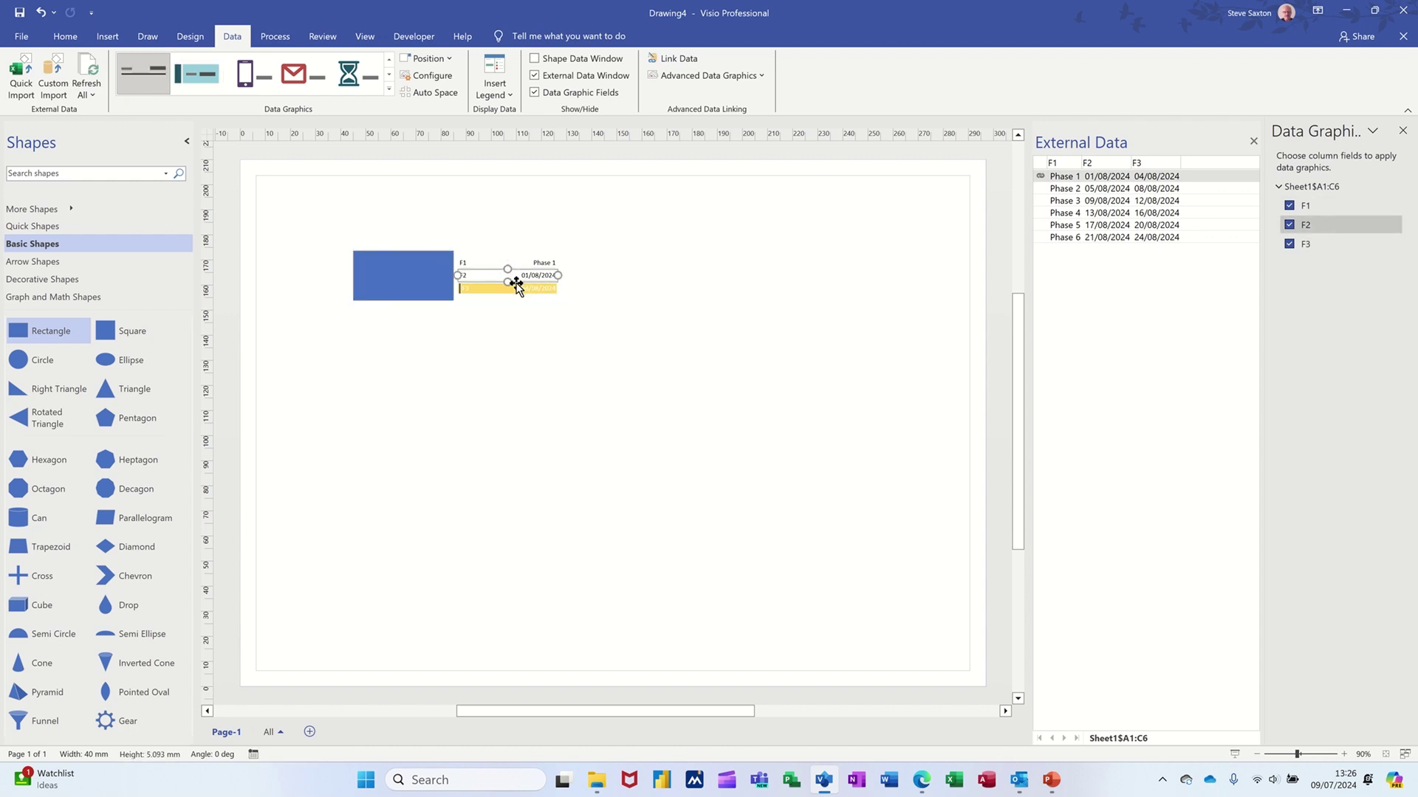
{"action": "left_click", "coordinate": [516, 288]}
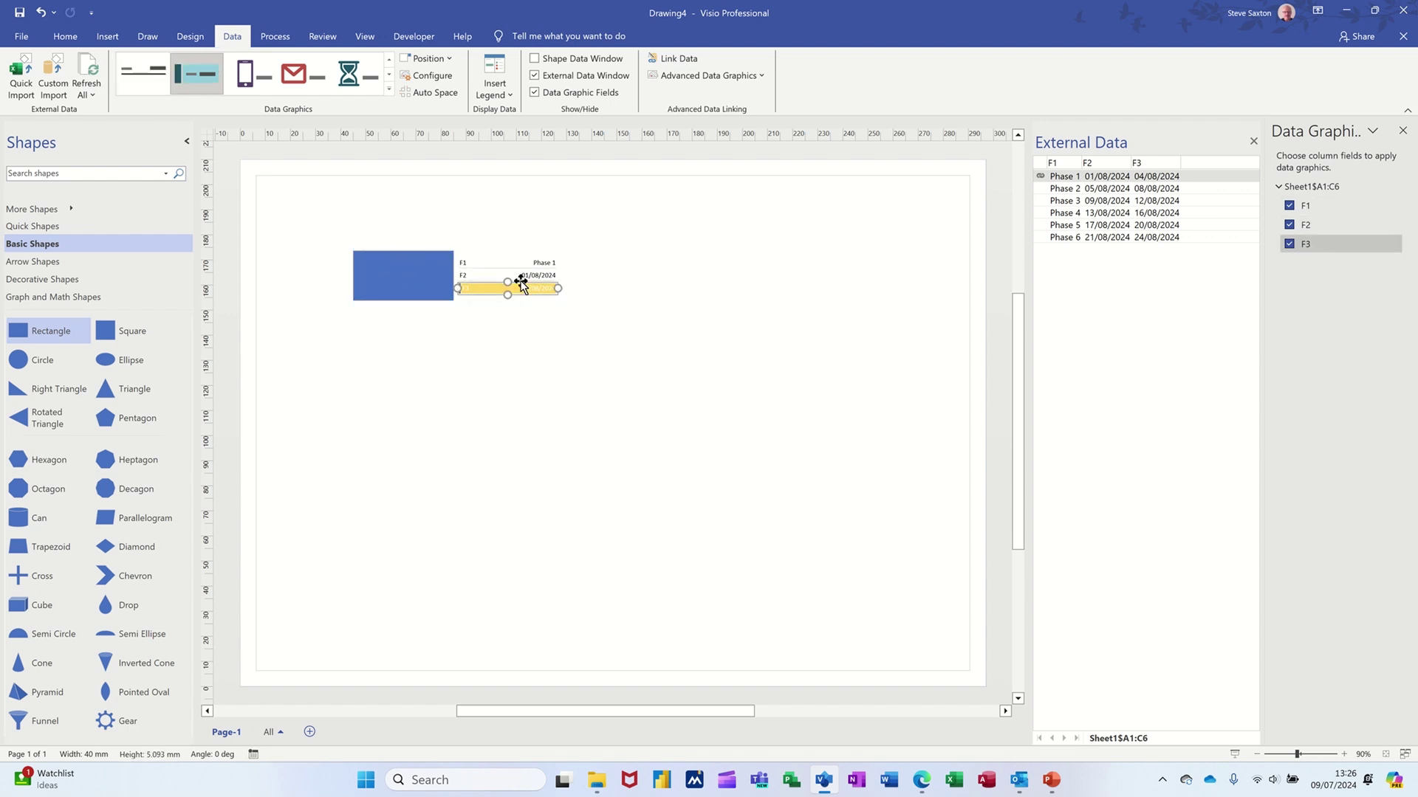
{"action": "left_click", "coordinate": [540, 264]}
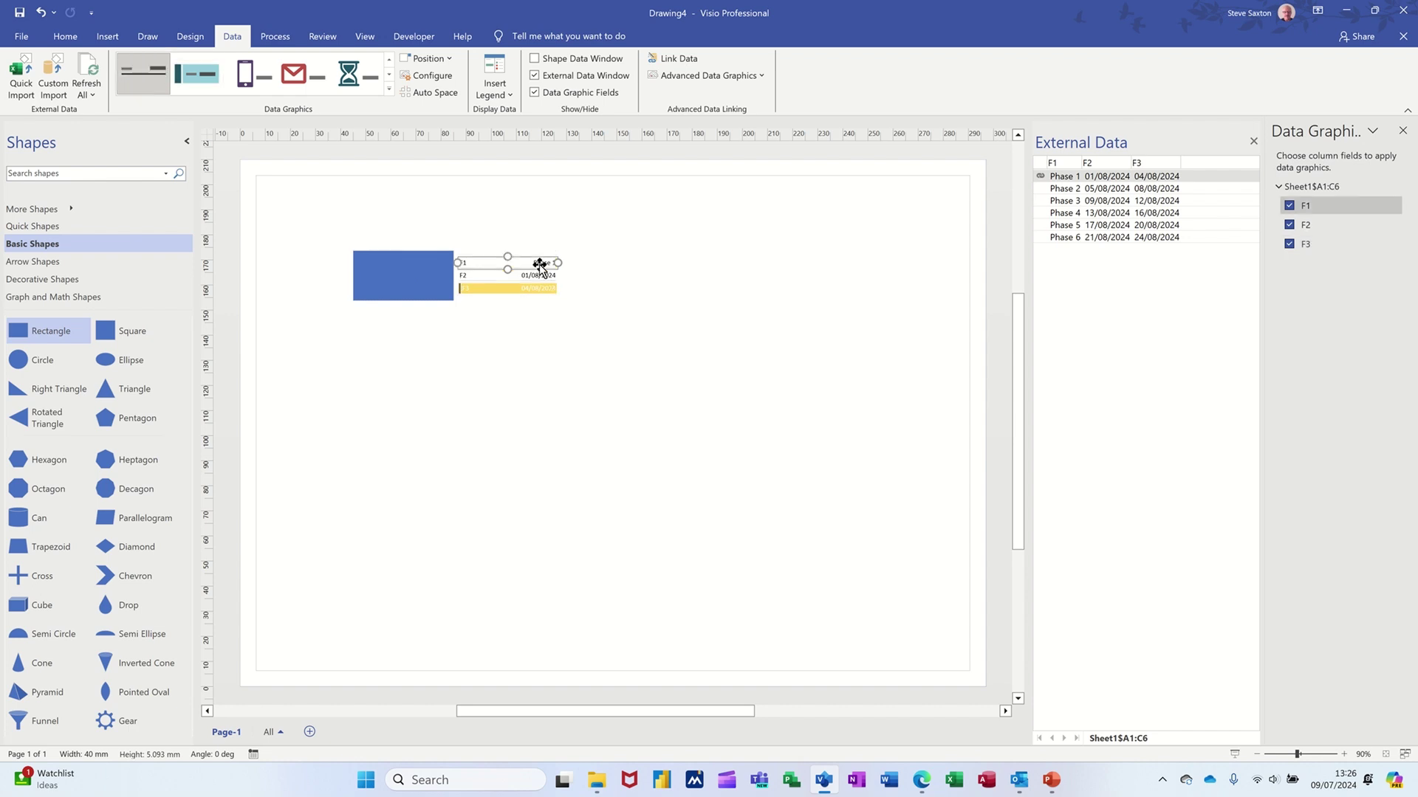
{"action": "left_click", "coordinate": [689, 76]}
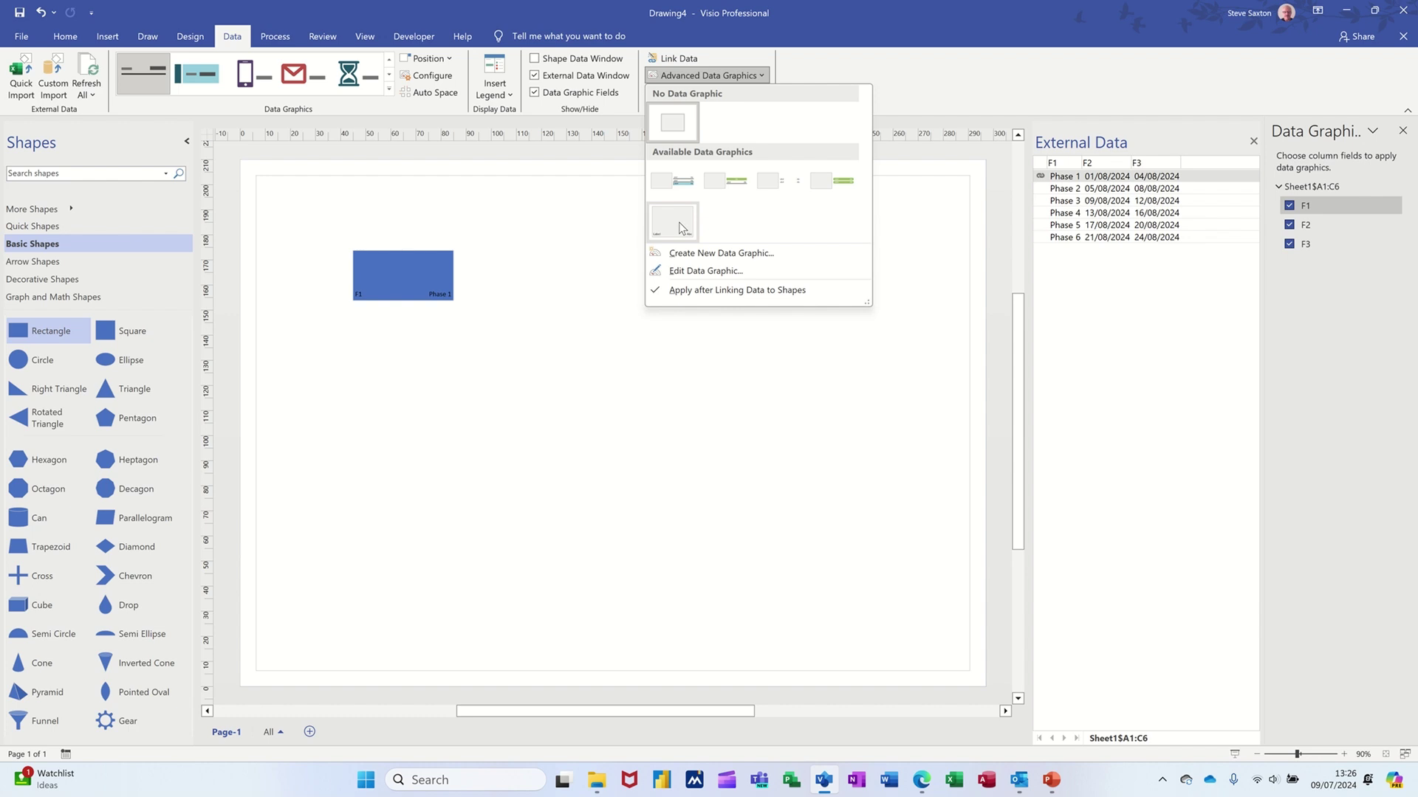
Begin a new data graphic, browse the item field choices, then cancel both dialogs
{"action": "left_click", "coordinate": [718, 254]}
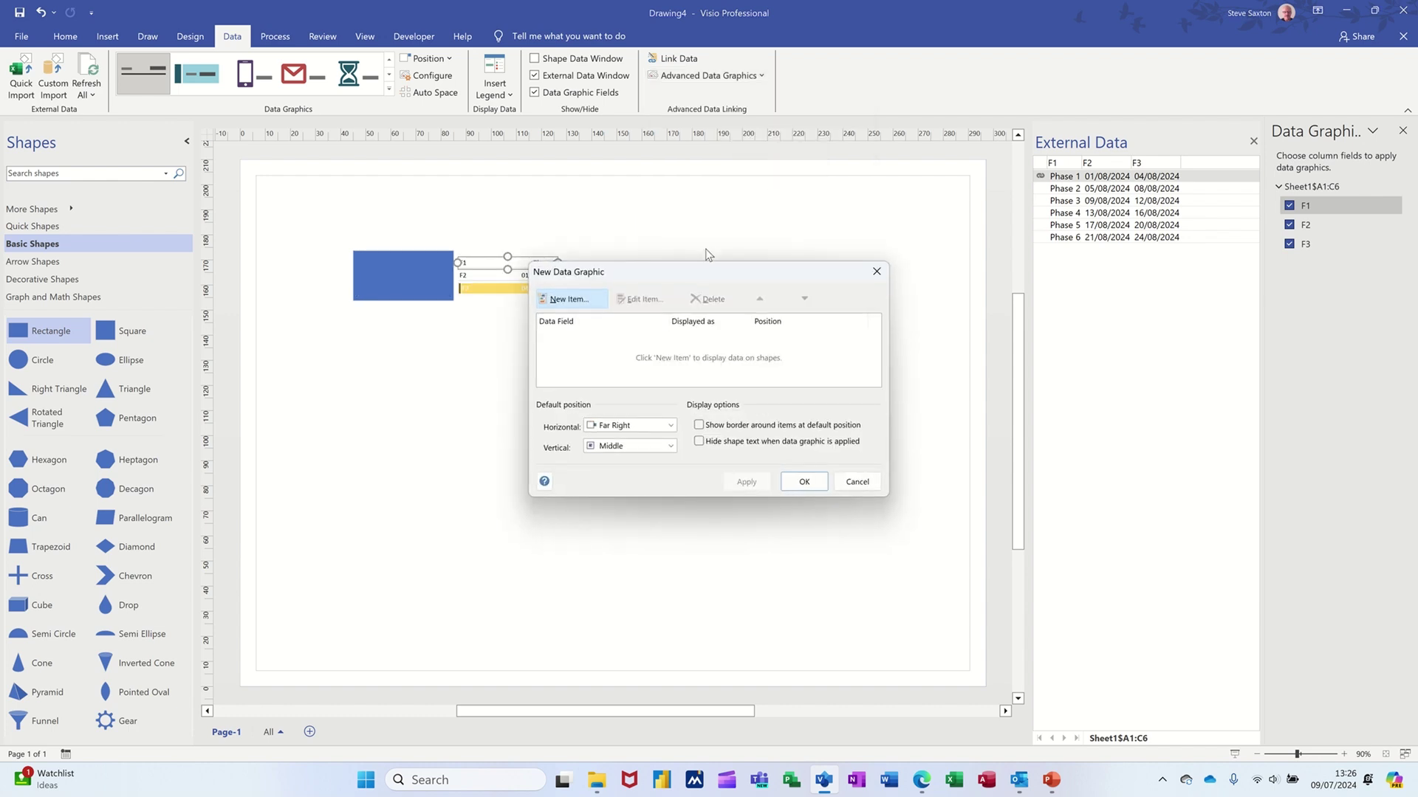
{"action": "left_click", "coordinate": [567, 299]}
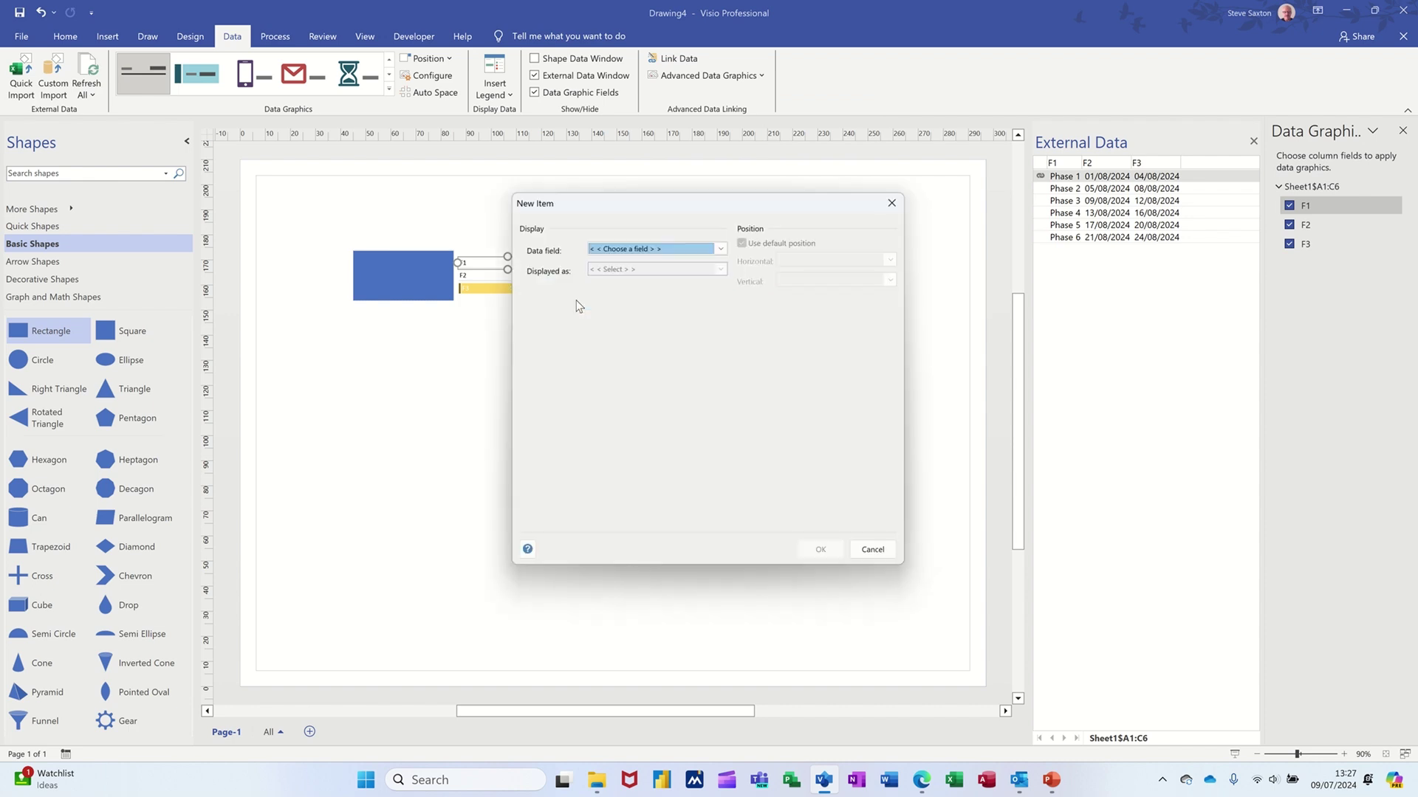
{"action": "left_click", "coordinate": [723, 248]}
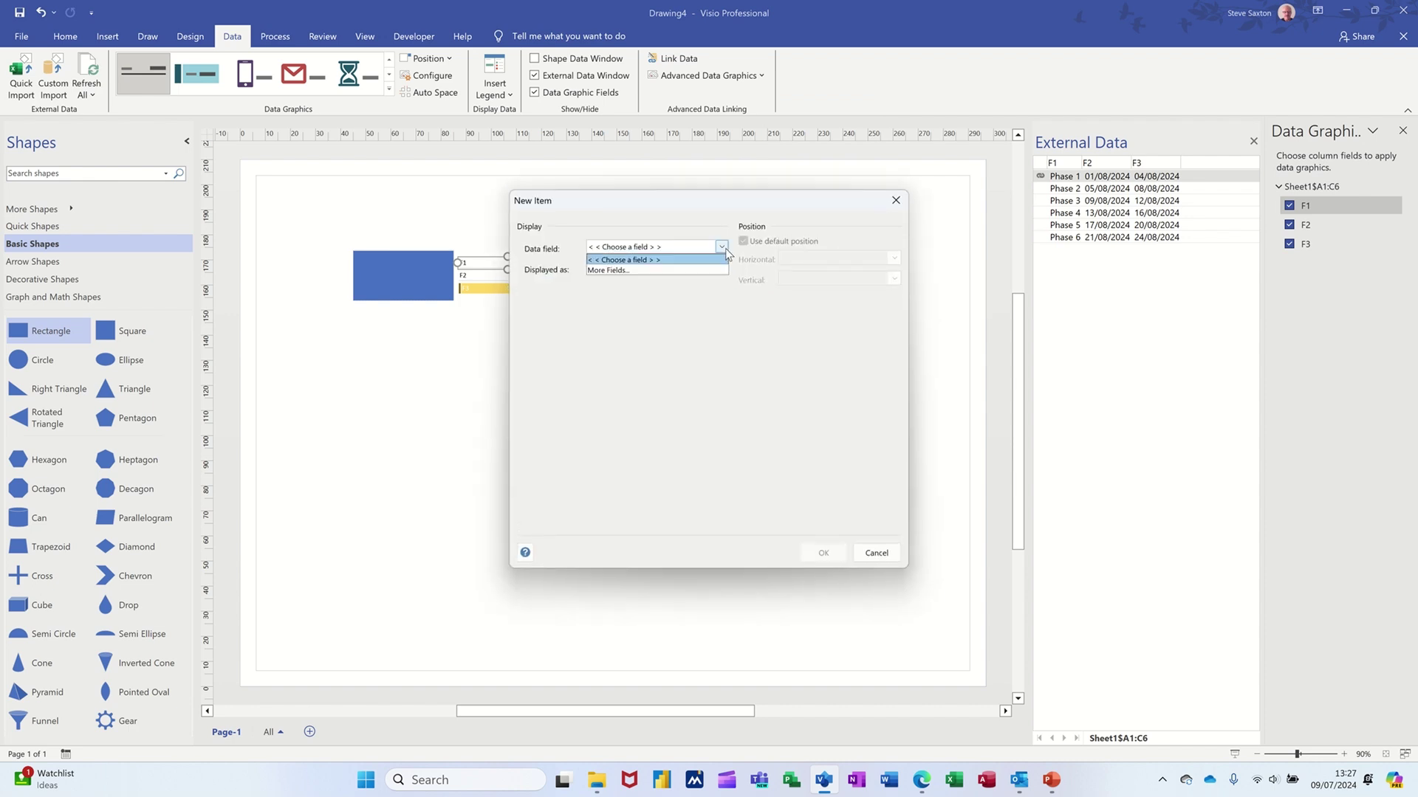
{"action": "left_click", "coordinate": [681, 270]}
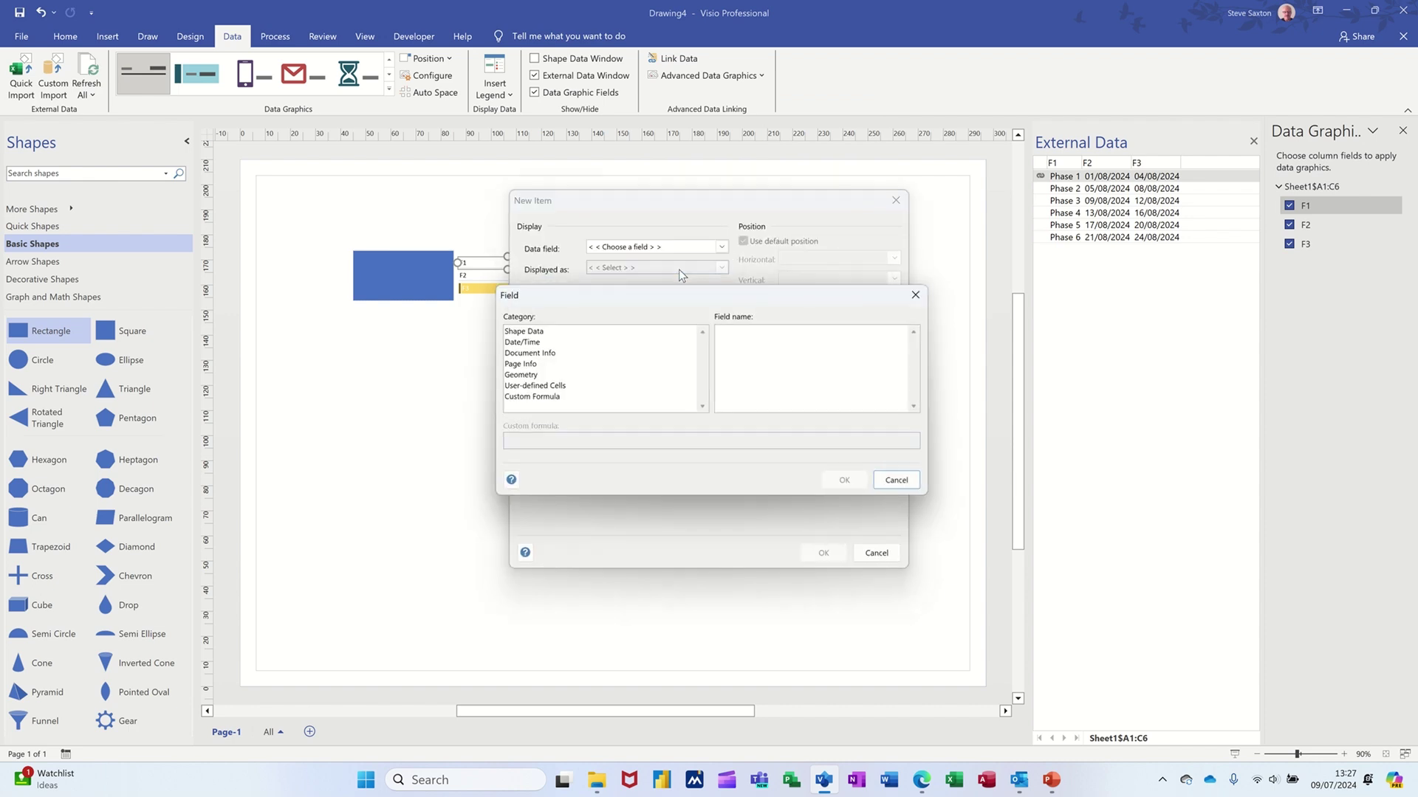
{"action": "left_click", "coordinate": [888, 482]}
{"action": "left_click", "coordinate": [722, 247]}
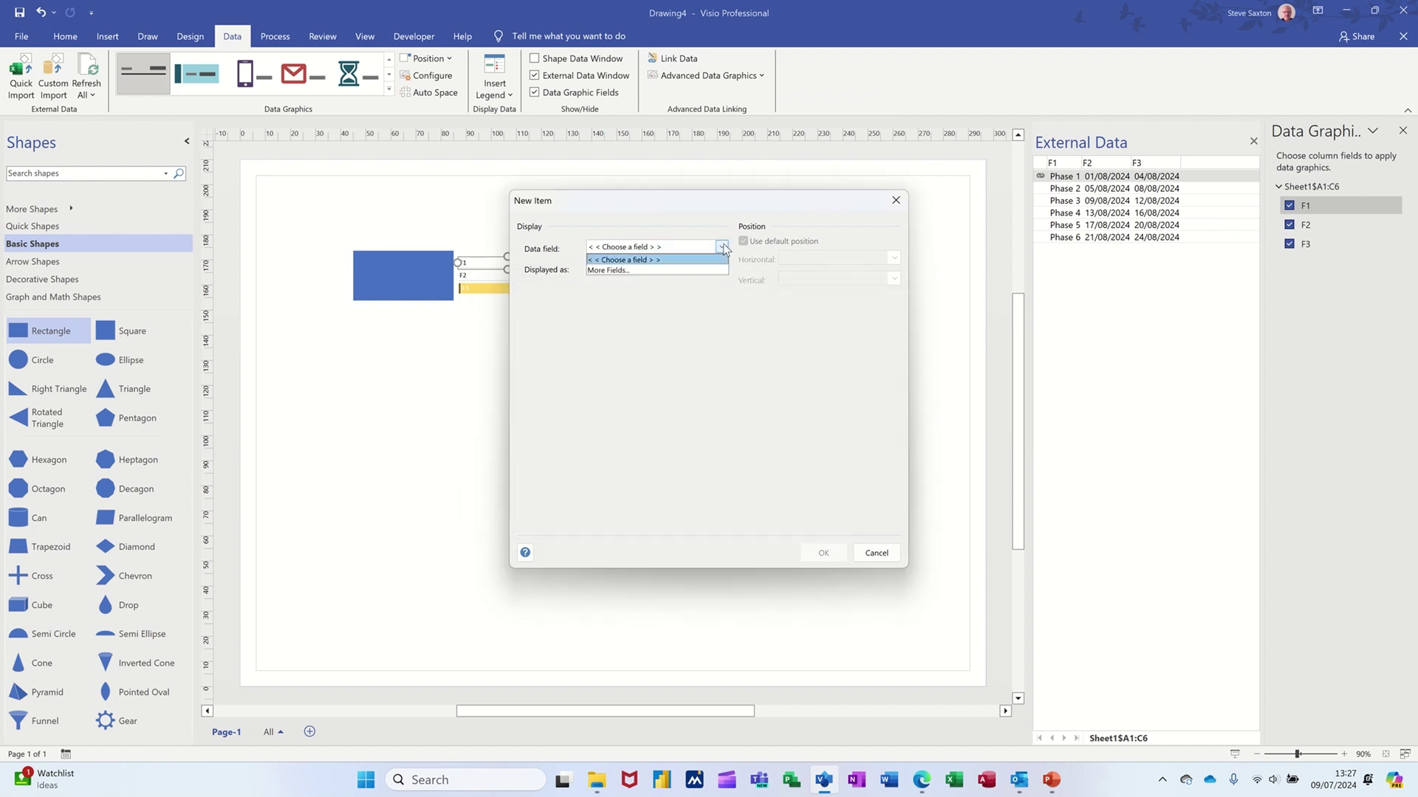
{"action": "left_click", "coordinate": [664, 325]}
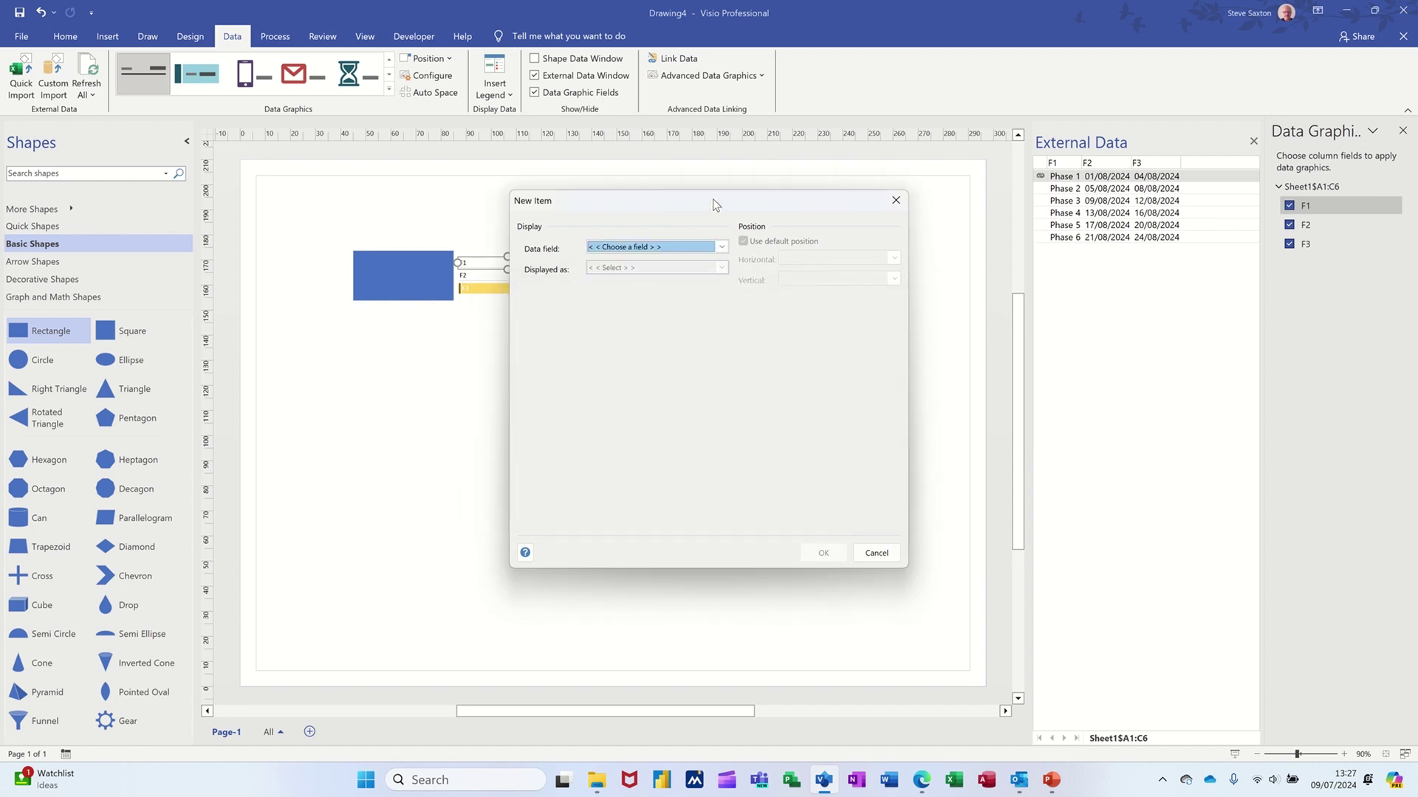
{"action": "left_click_drag", "start_coordinate": [722, 206], "coordinate": [865, 221]}
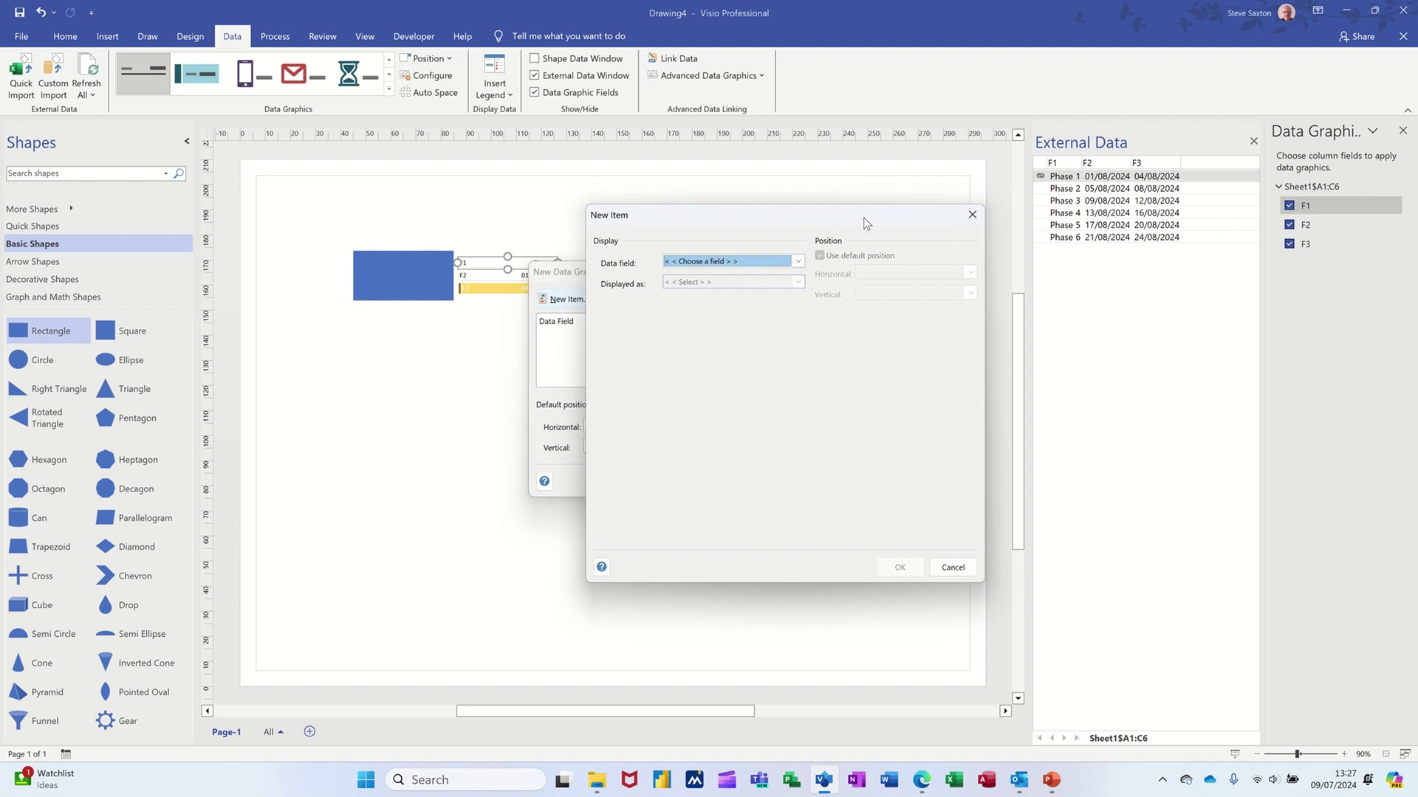
{"action": "left_click", "coordinate": [971, 214]}
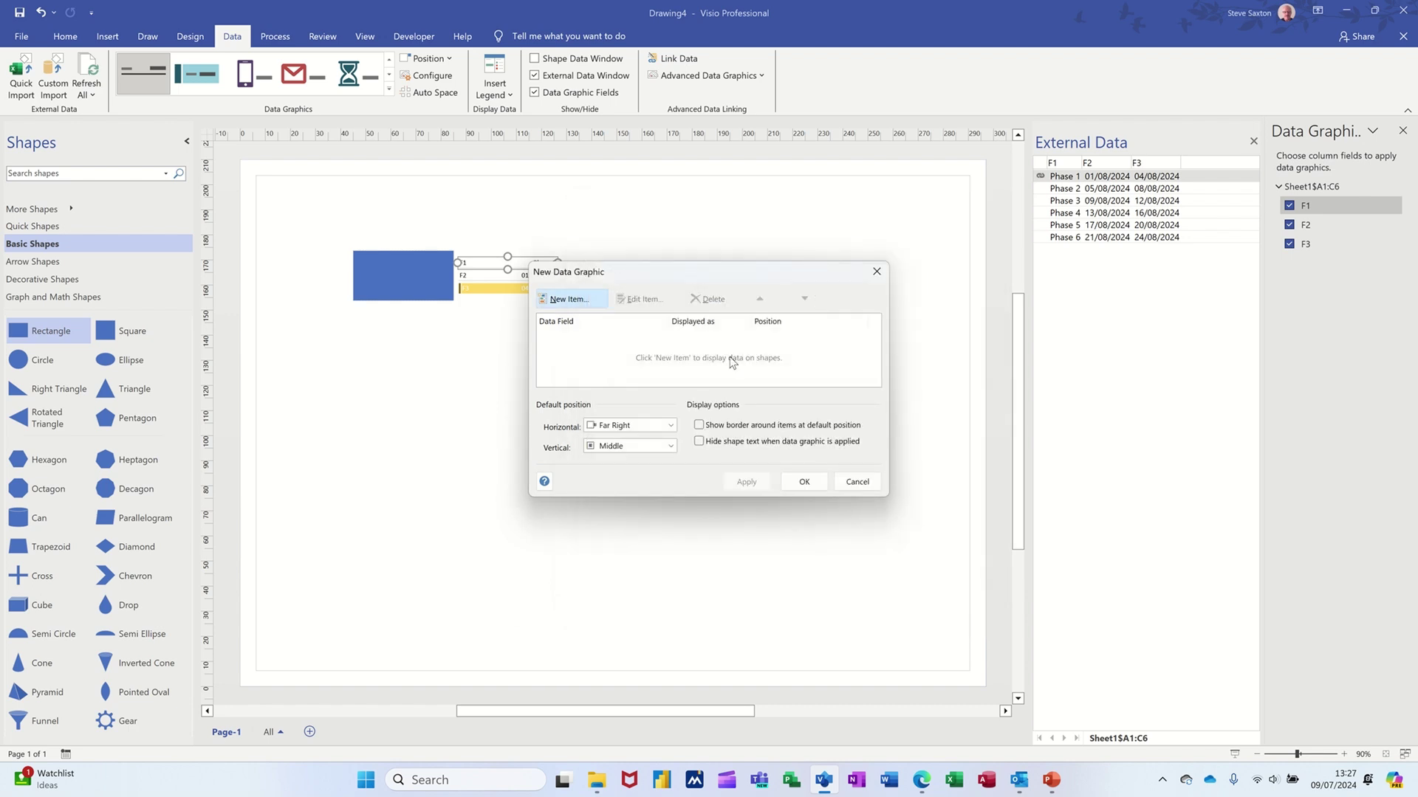
{"action": "left_click", "coordinate": [565, 299]}
{"action": "left_click", "coordinate": [796, 262]}
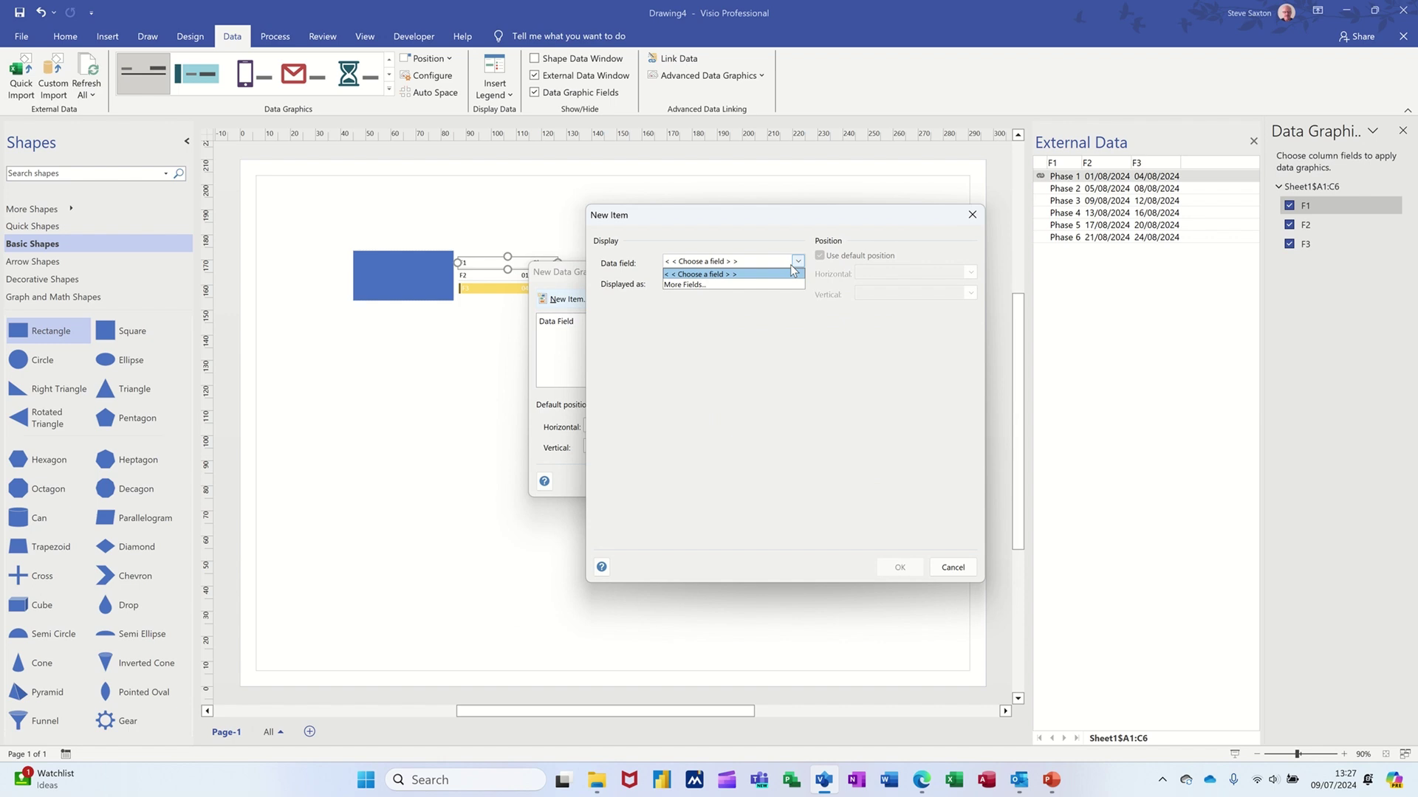
{"action": "left_click", "coordinate": [792, 267]}
{"action": "left_click", "coordinate": [953, 568]}
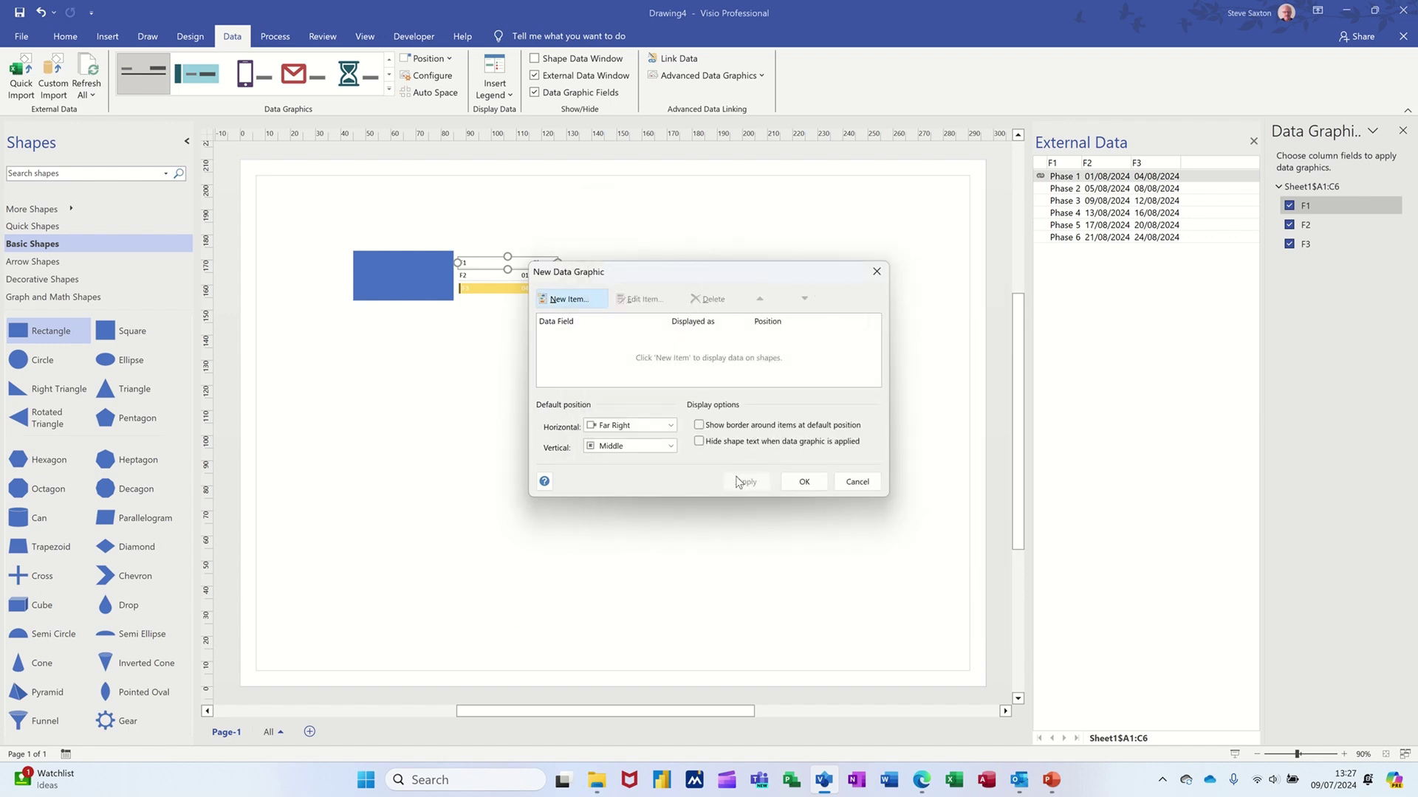
{"action": "left_click", "coordinate": [845, 485]}
Reselect the Phase 1 rectangle and retry a new data graphic, cancelling it again
{"action": "left_click", "coordinate": [409, 274]}
{"action": "left_click", "coordinate": [668, 76]}
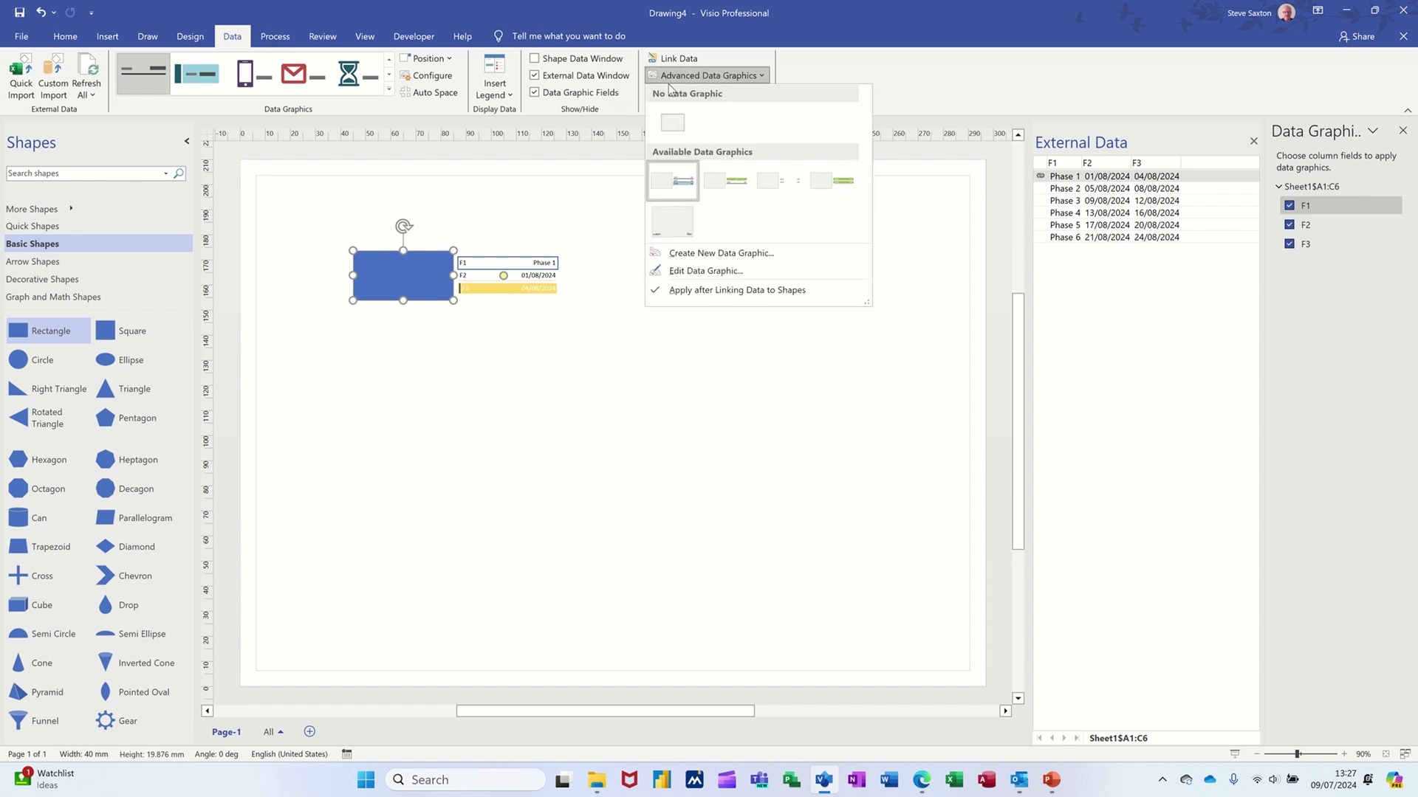
{"action": "left_click", "coordinate": [686, 254]}
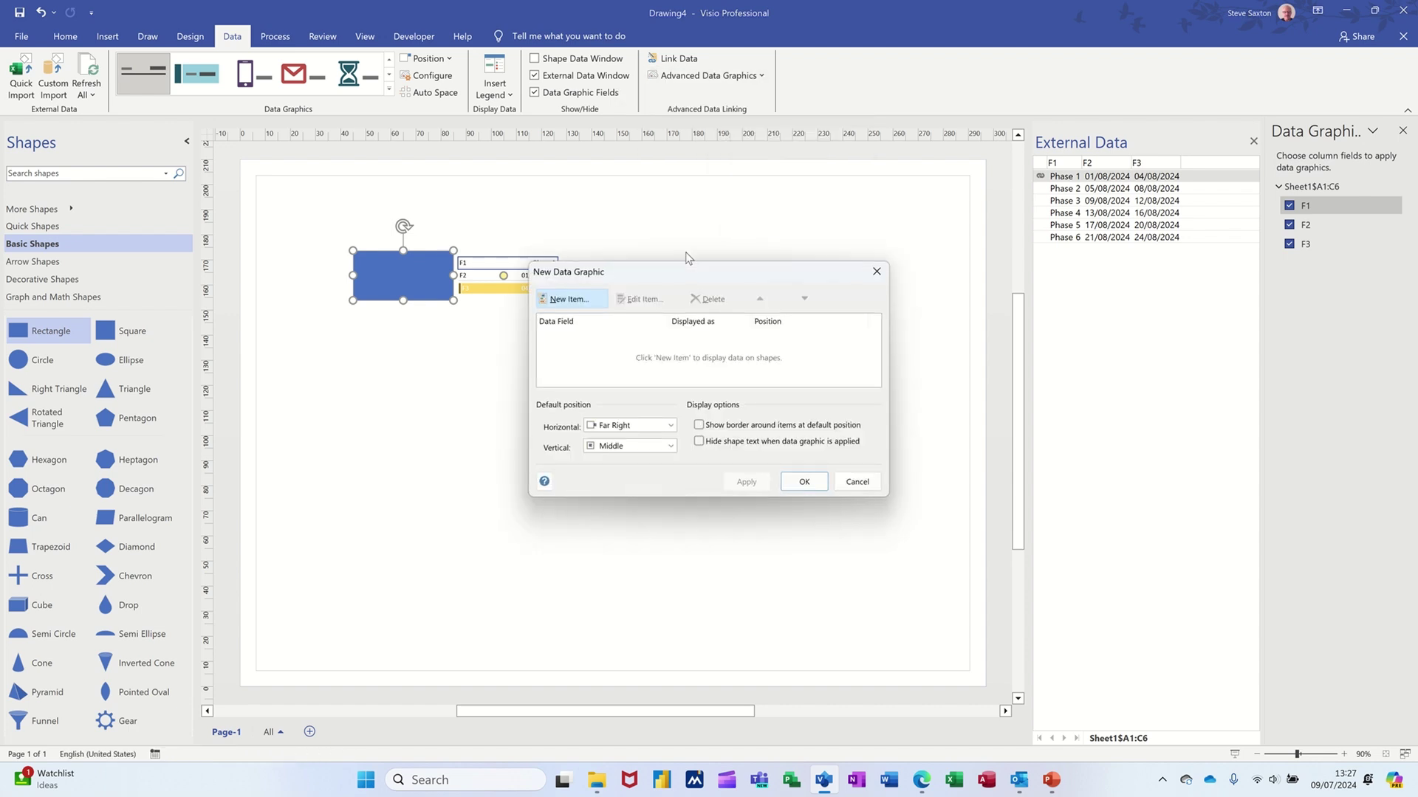
{"action": "left_click", "coordinate": [578, 305]}
{"action": "left_click", "coordinate": [781, 265]}
{"action": "left_click", "coordinate": [781, 264]}
{"action": "left_click", "coordinate": [952, 567]}
{"action": "left_click", "coordinate": [858, 484]}
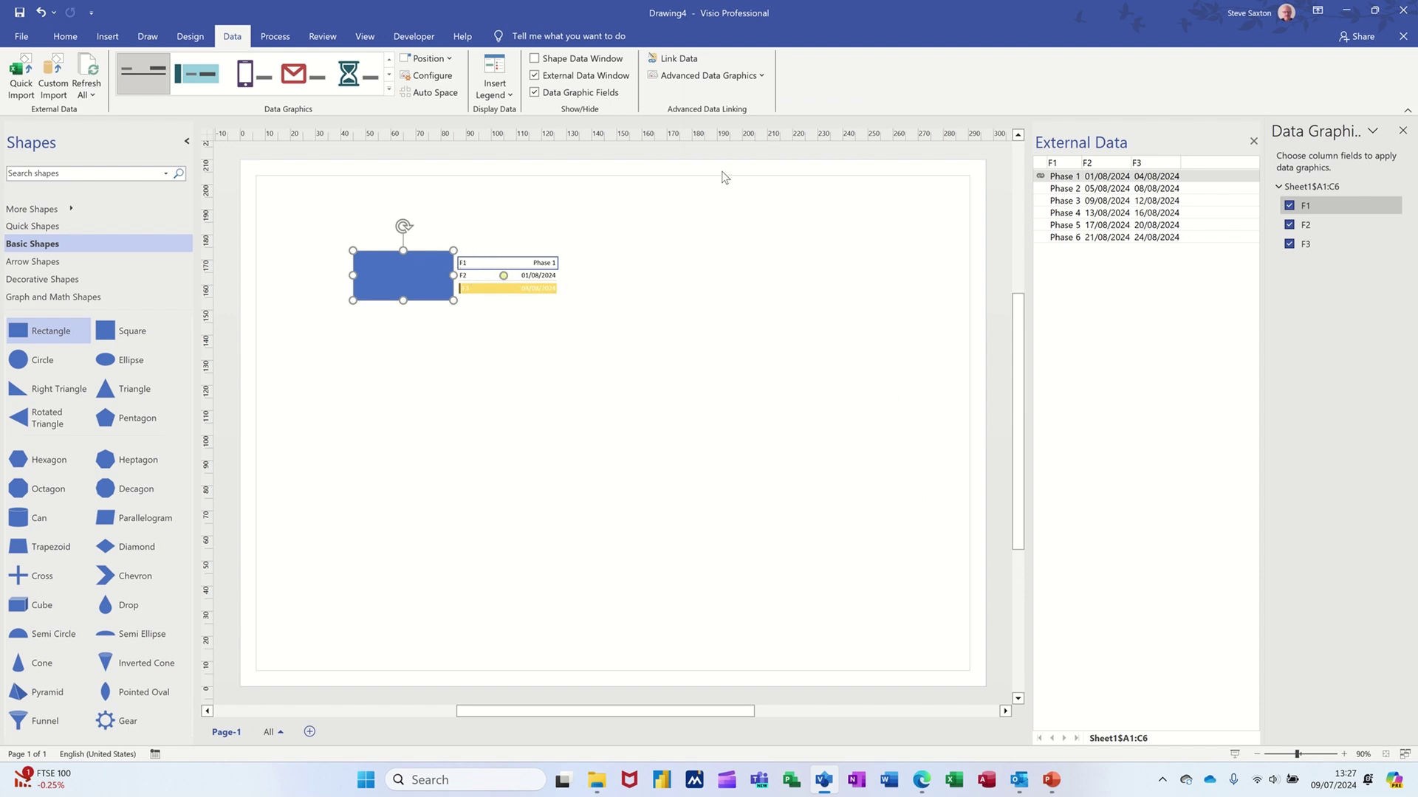
{"action": "left_click", "coordinate": [701, 79]}
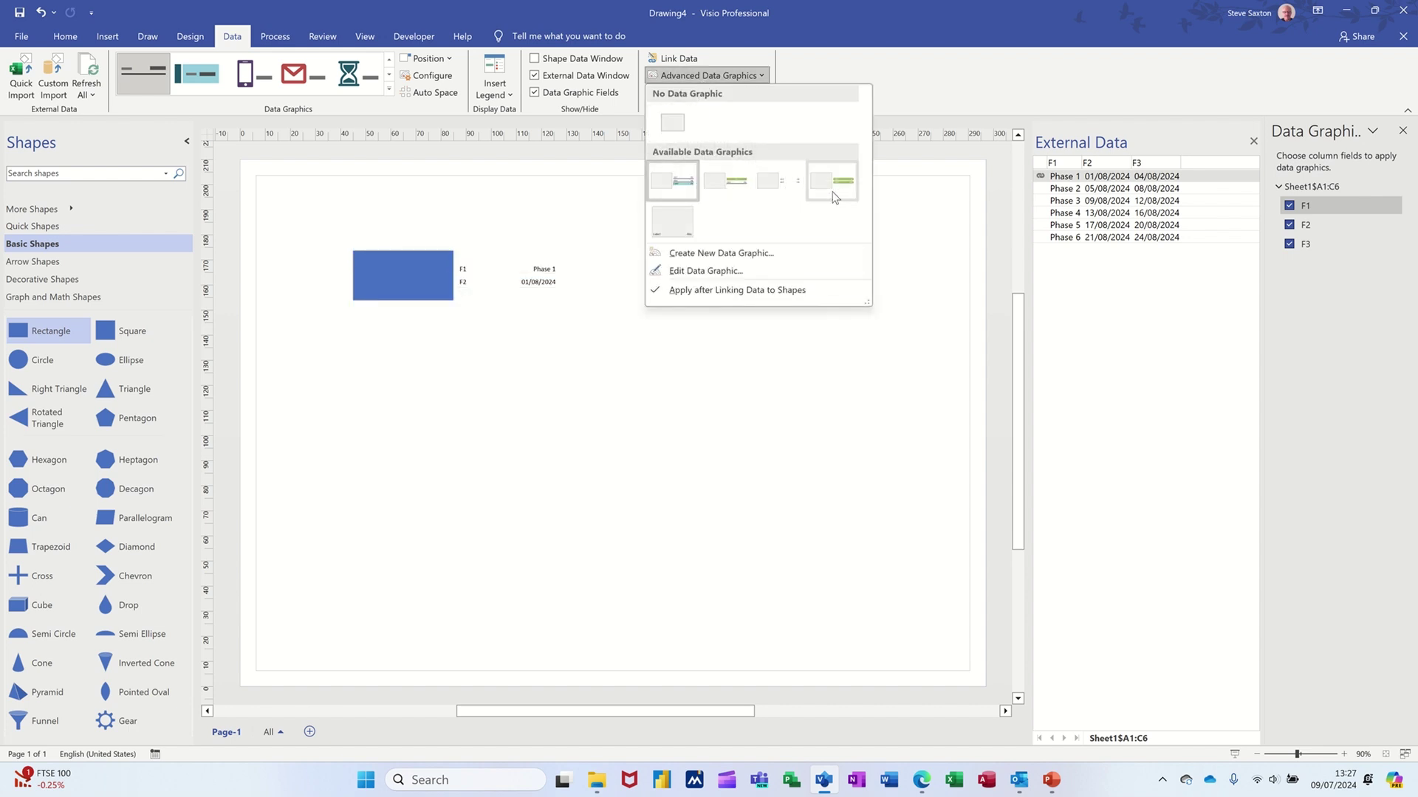
Start a new data graphic and add F1 as text at Right Top with no label
{"action": "left_click", "coordinate": [706, 255]}
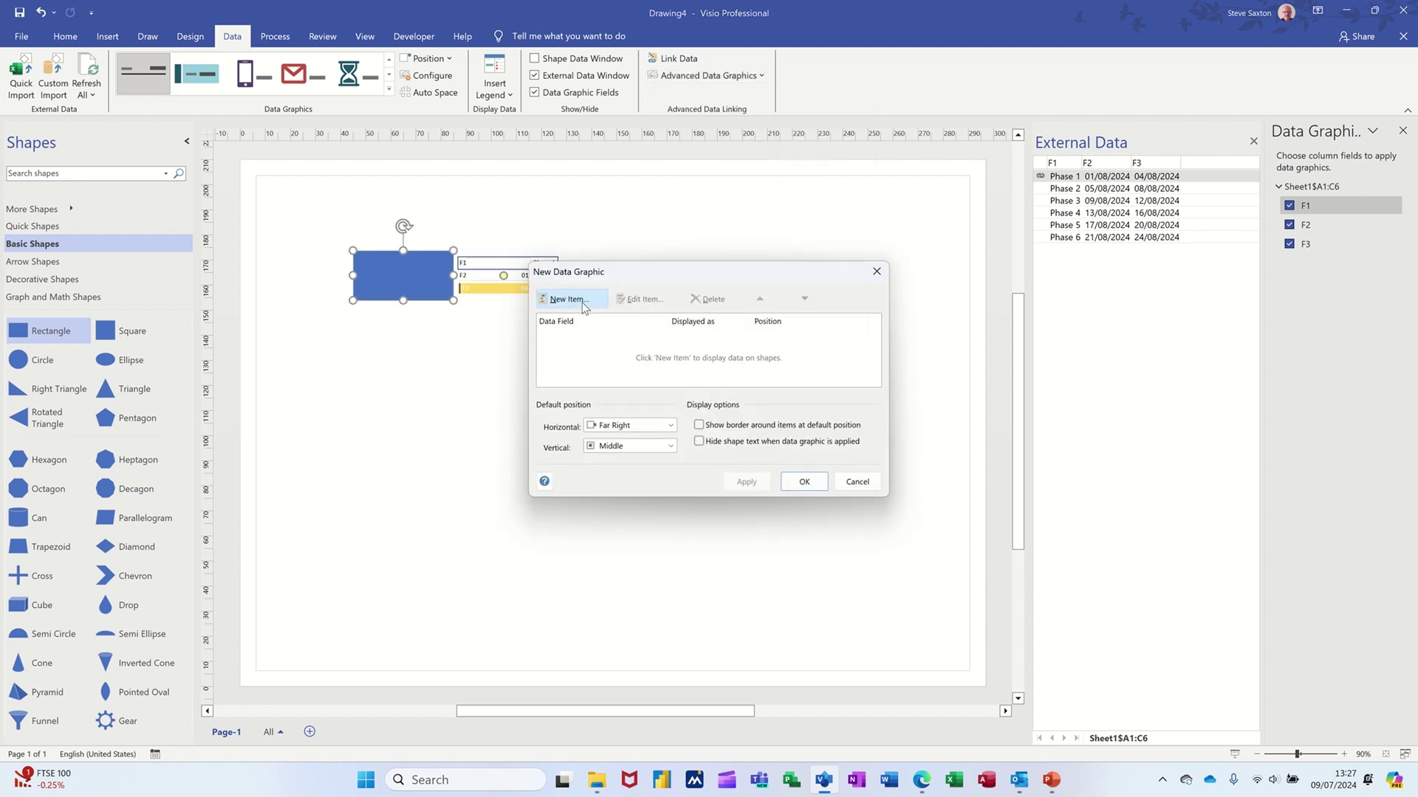
{"action": "left_click", "coordinate": [567, 299]}
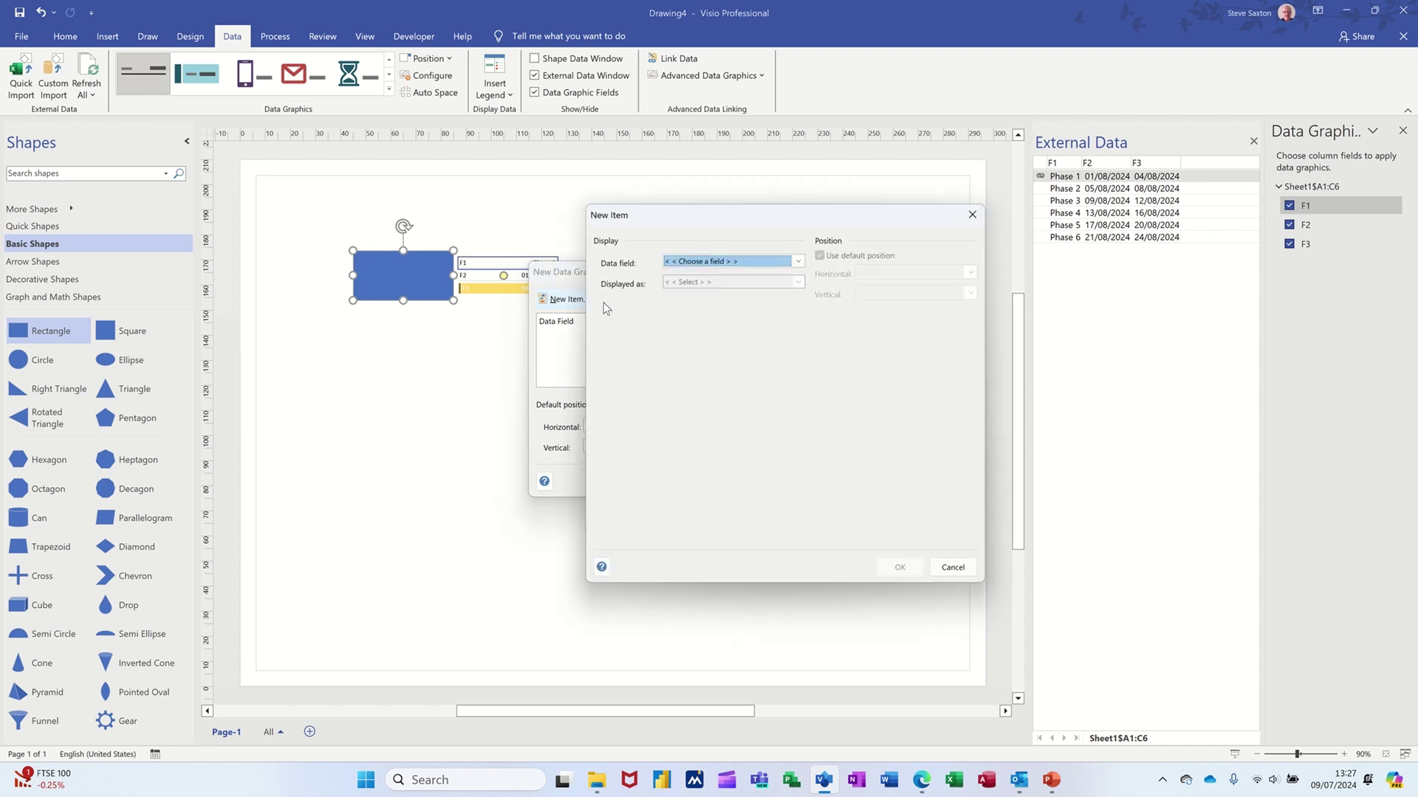
{"action": "left_click", "coordinate": [798, 264]}
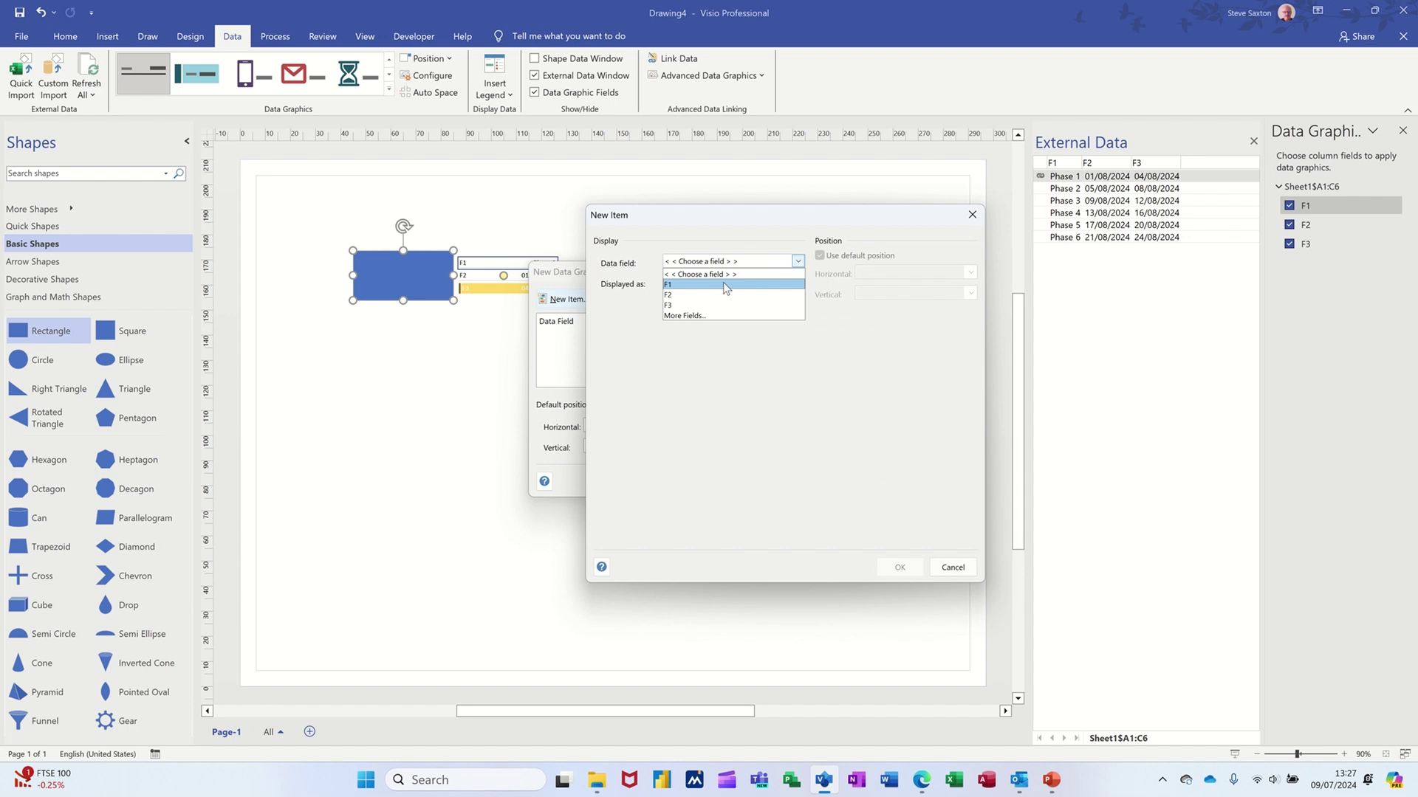
{"action": "left_click", "coordinate": [723, 284]}
{"action": "left_click", "coordinate": [798, 283]}
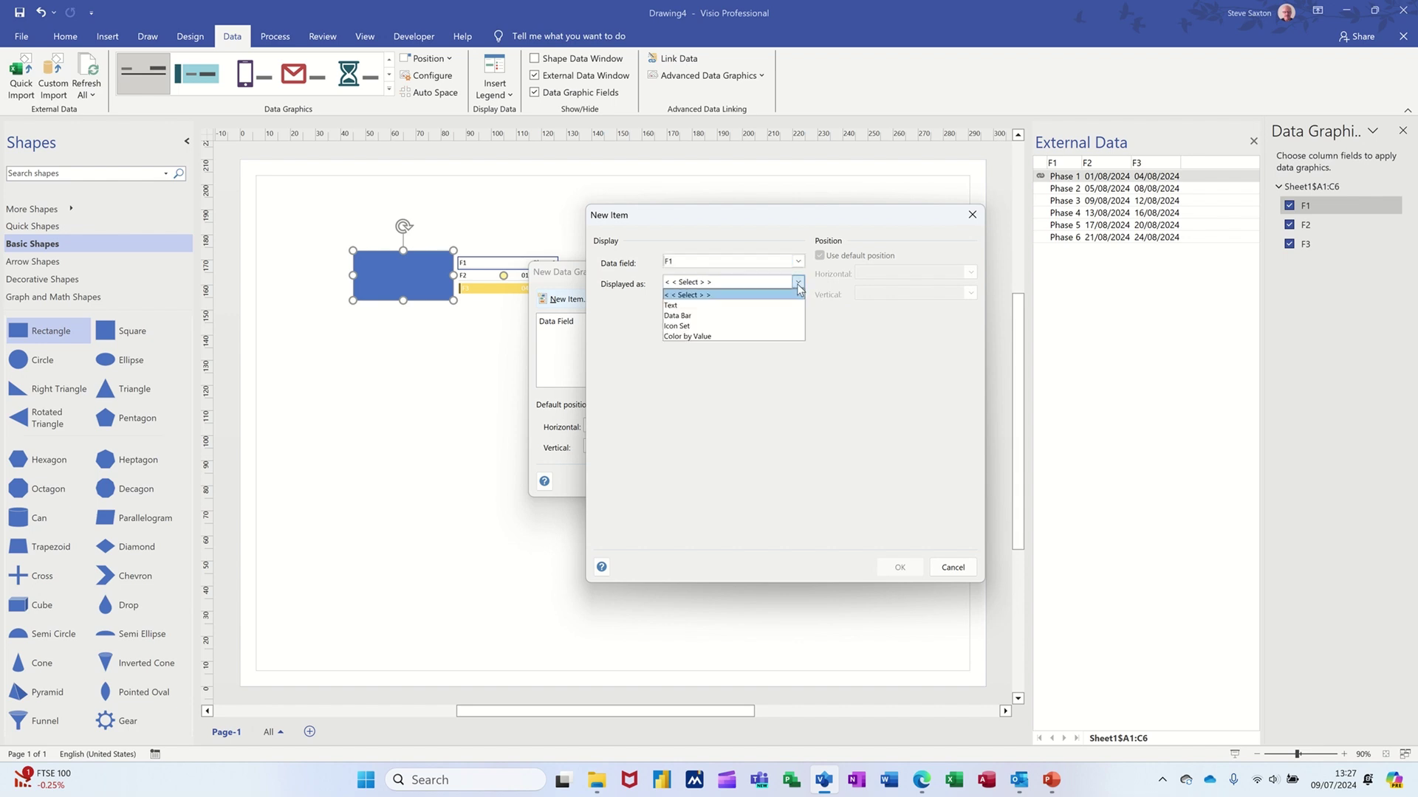
{"action": "left_click", "coordinate": [756, 305]}
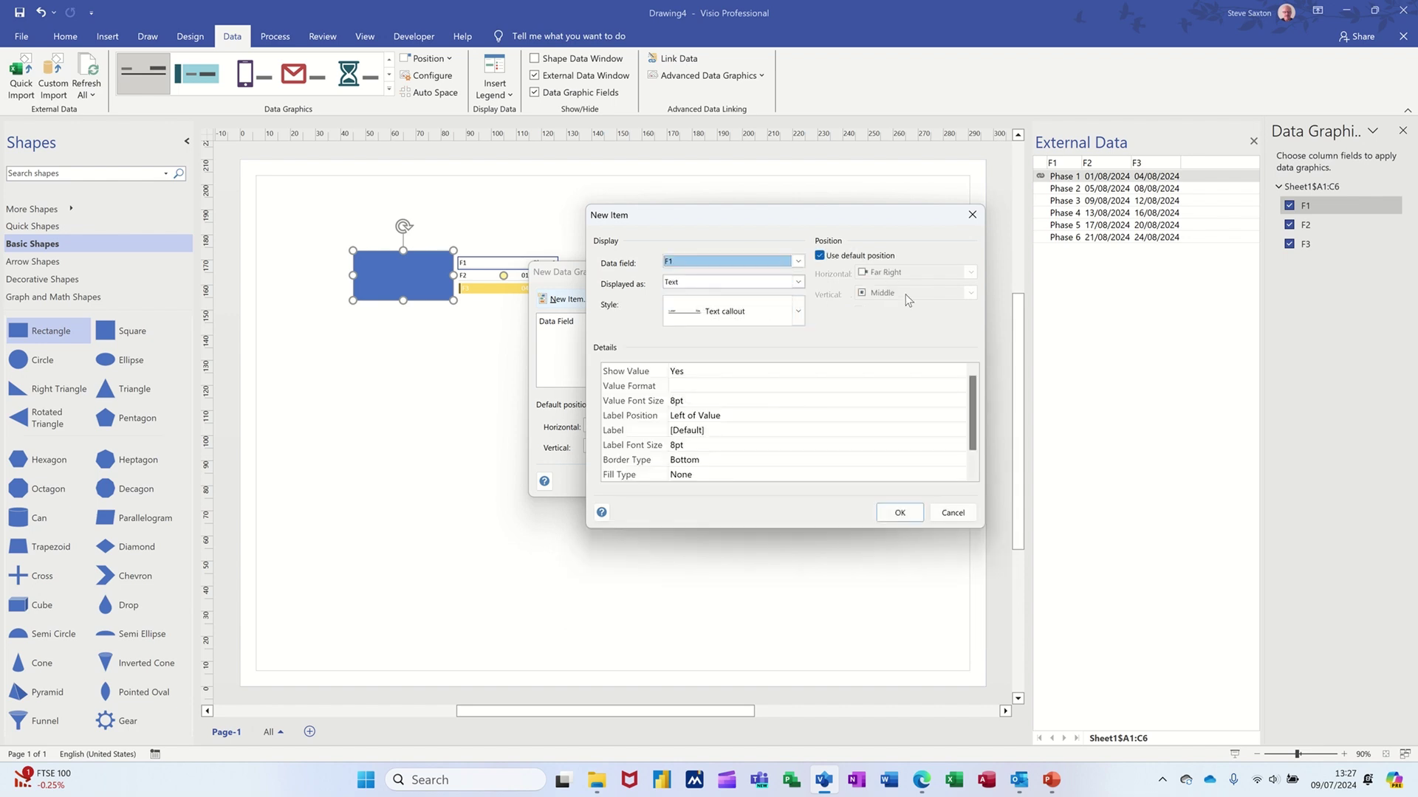
{"action": "left_click", "coordinate": [827, 256]}
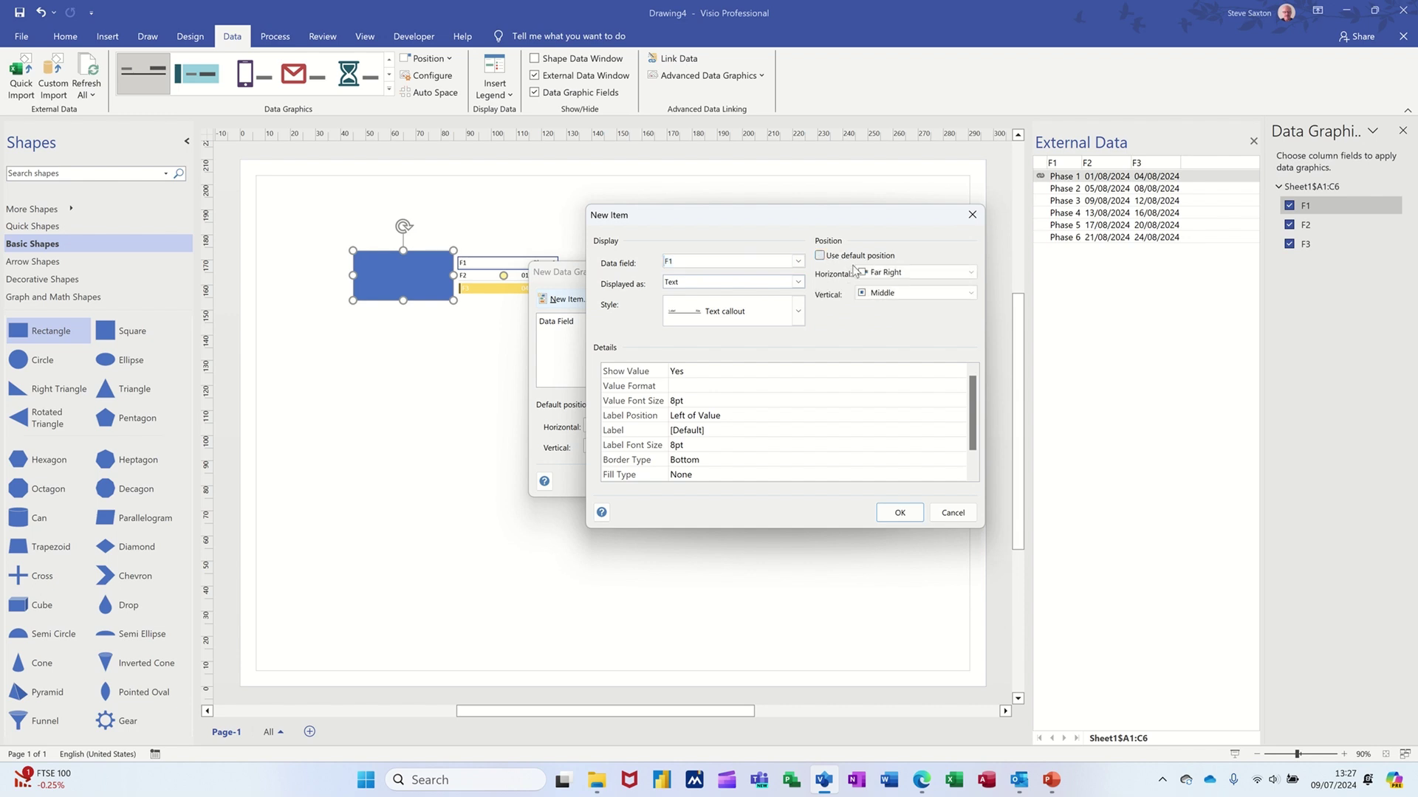
{"action": "left_click", "coordinate": [971, 273]}
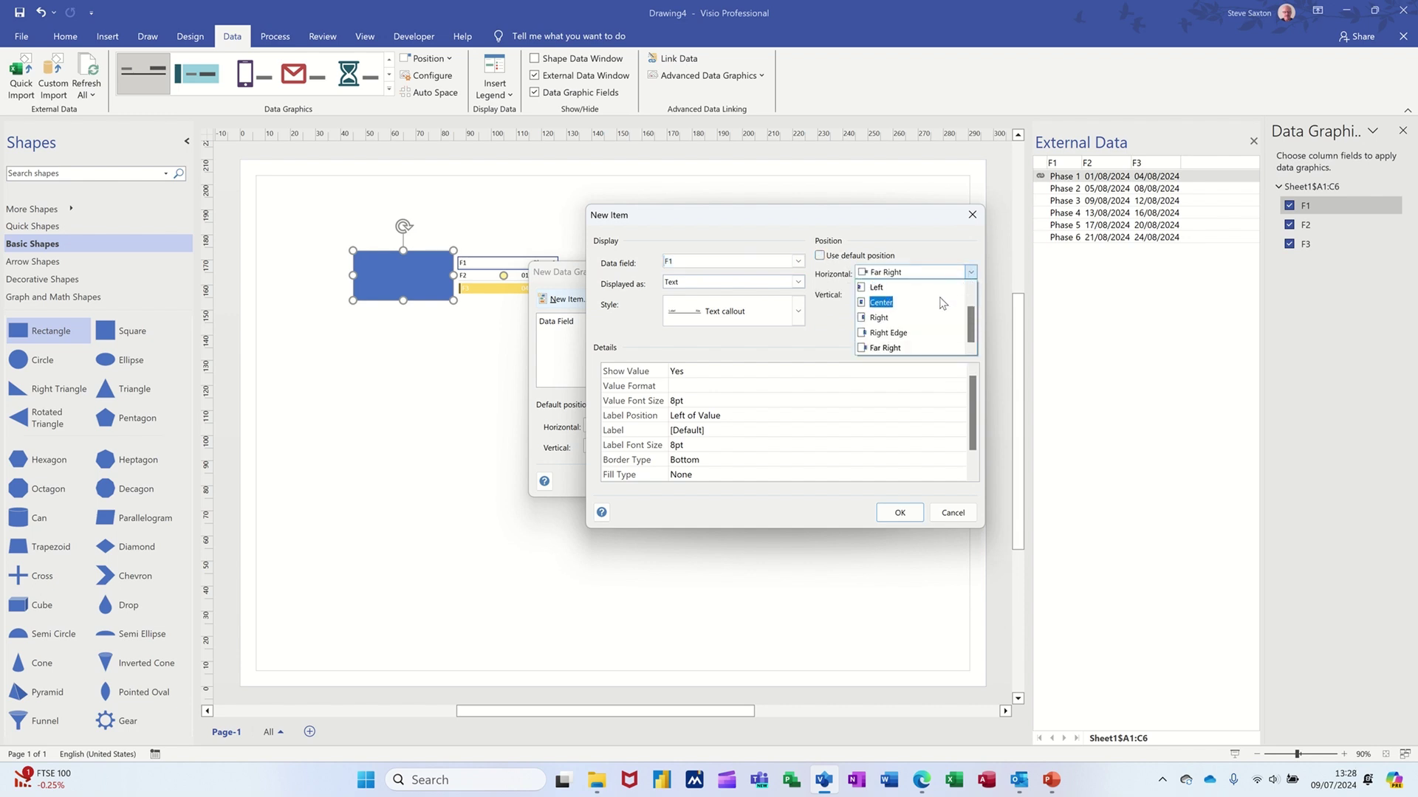
{"action": "left_click", "coordinate": [936, 319]}
{"action": "left_click", "coordinate": [960, 293]}
{"action": "left_click", "coordinate": [876, 309]}
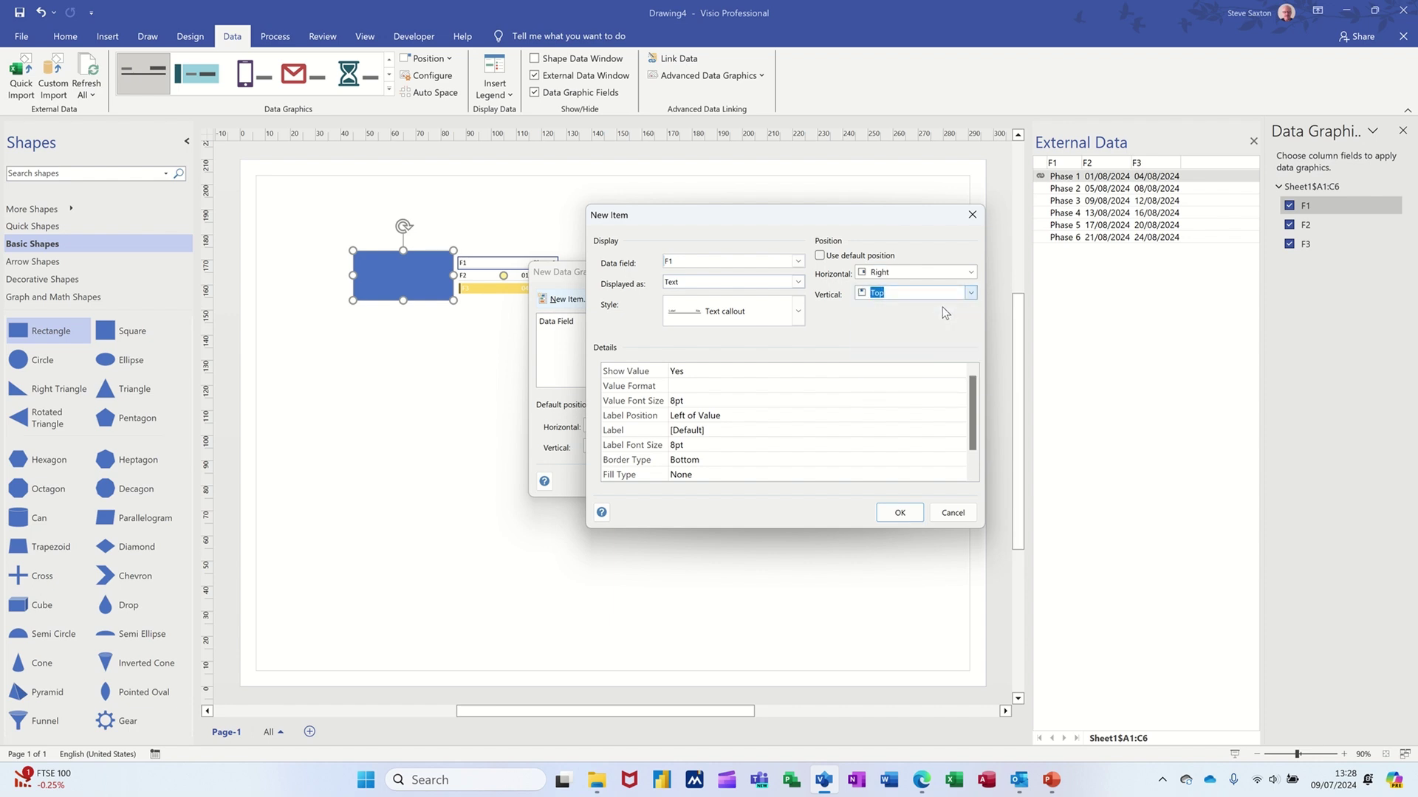
{"action": "left_click", "coordinate": [757, 415]}
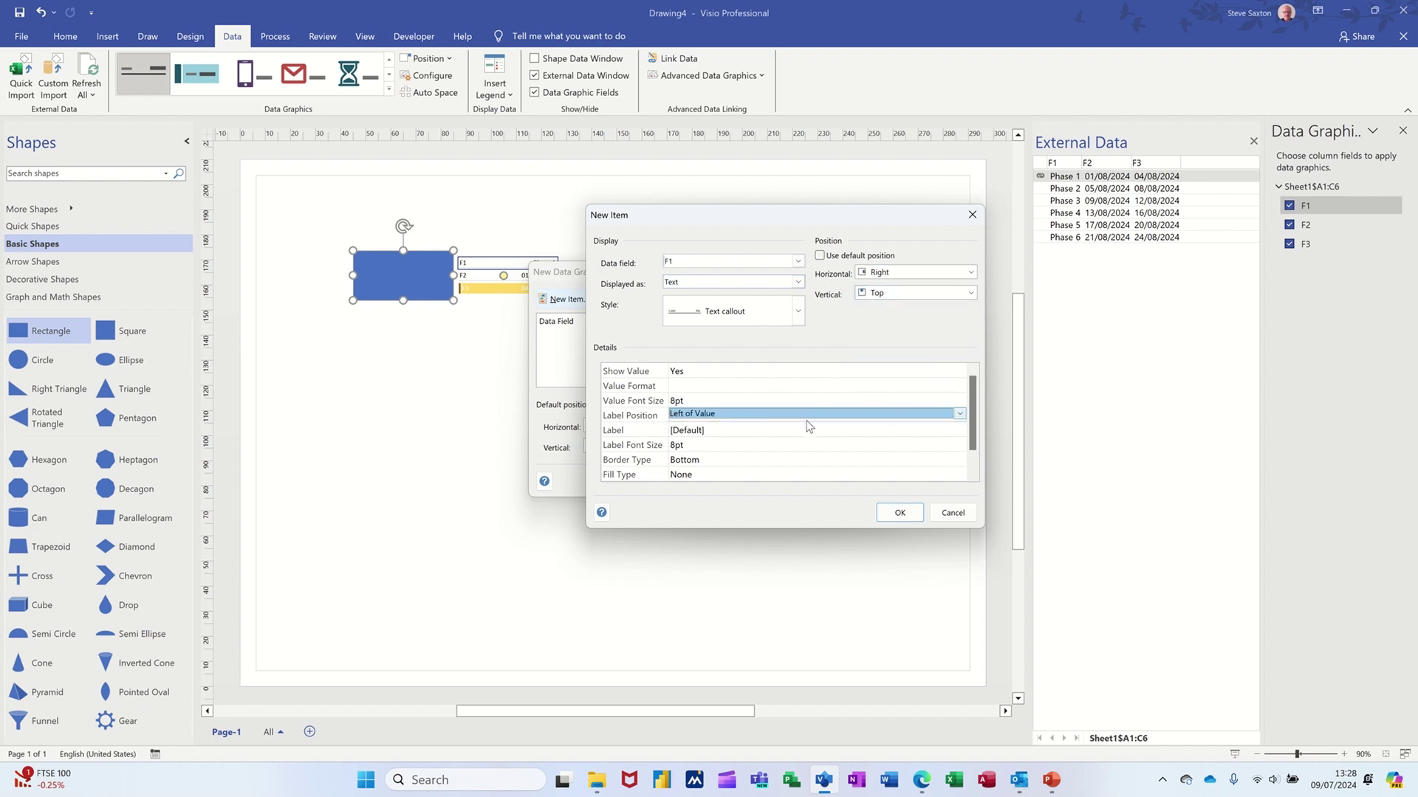
{"action": "left_click", "coordinate": [960, 414]}
{"action": "left_click", "coordinate": [928, 426]}
{"action": "left_click", "coordinate": [902, 513]}
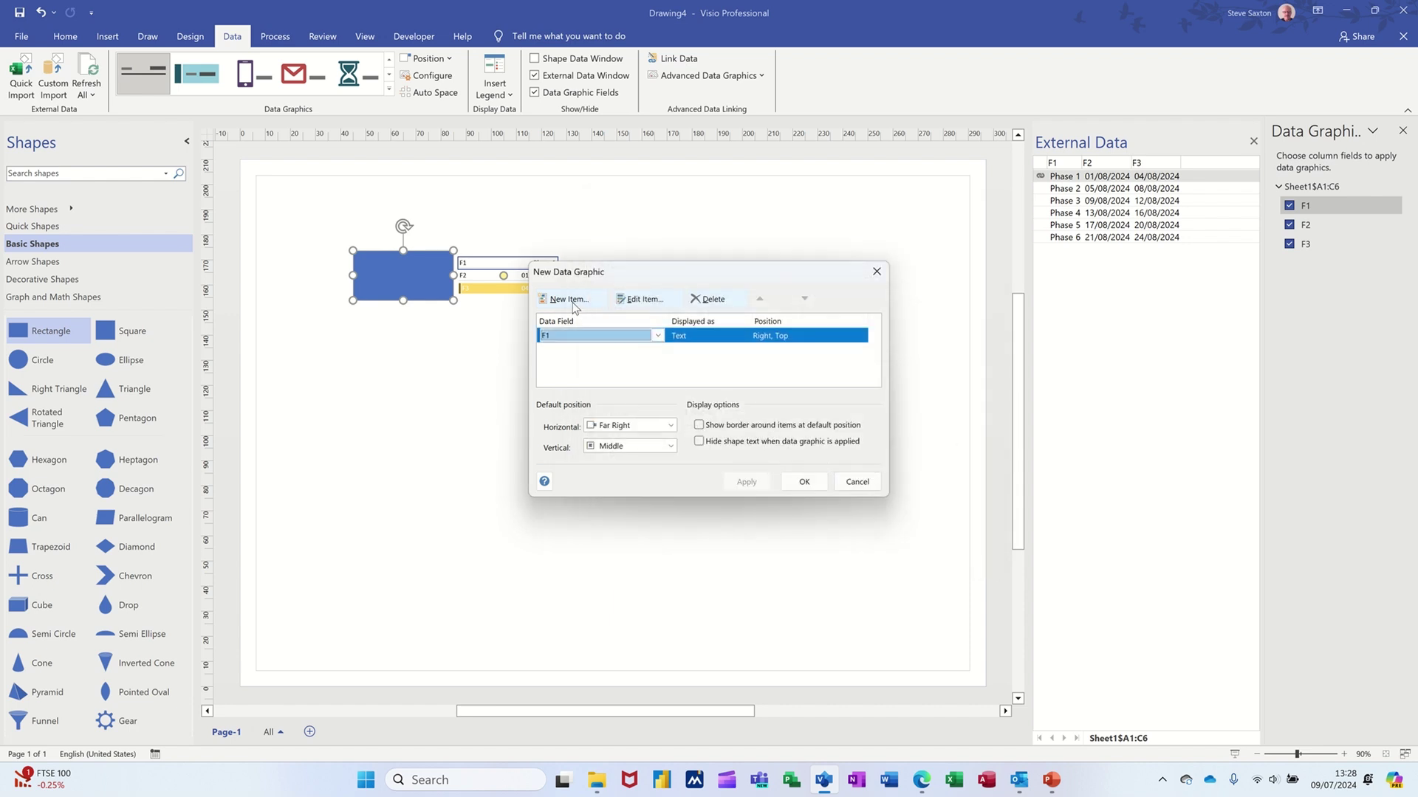
Add F2 as a text item at Right Middle with its label hidden
{"action": "left_click", "coordinate": [573, 303]}
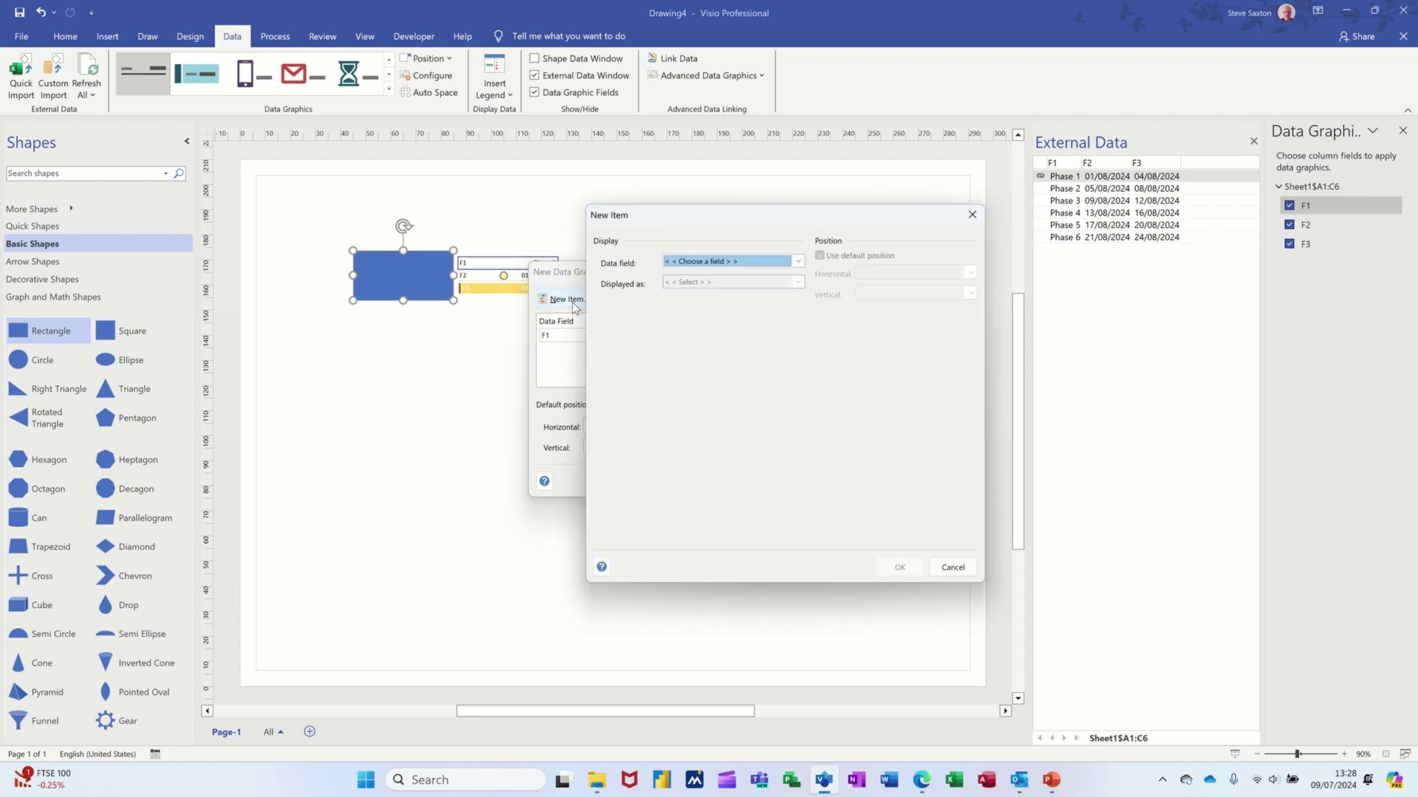
{"action": "left_click", "coordinate": [798, 262]}
{"action": "left_click", "coordinate": [747, 293]}
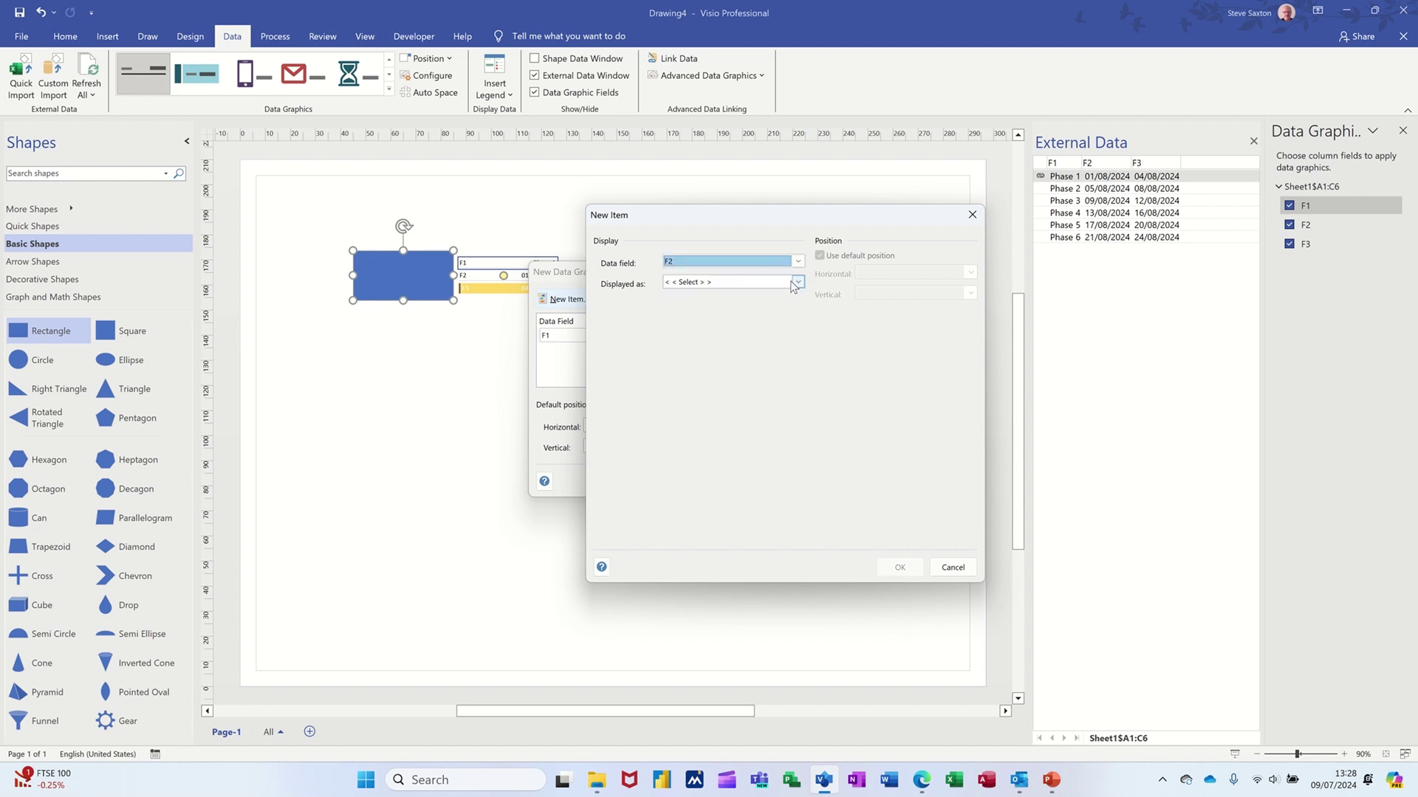
{"action": "left_click", "coordinate": [796, 282]}
{"action": "left_click", "coordinate": [748, 304]}
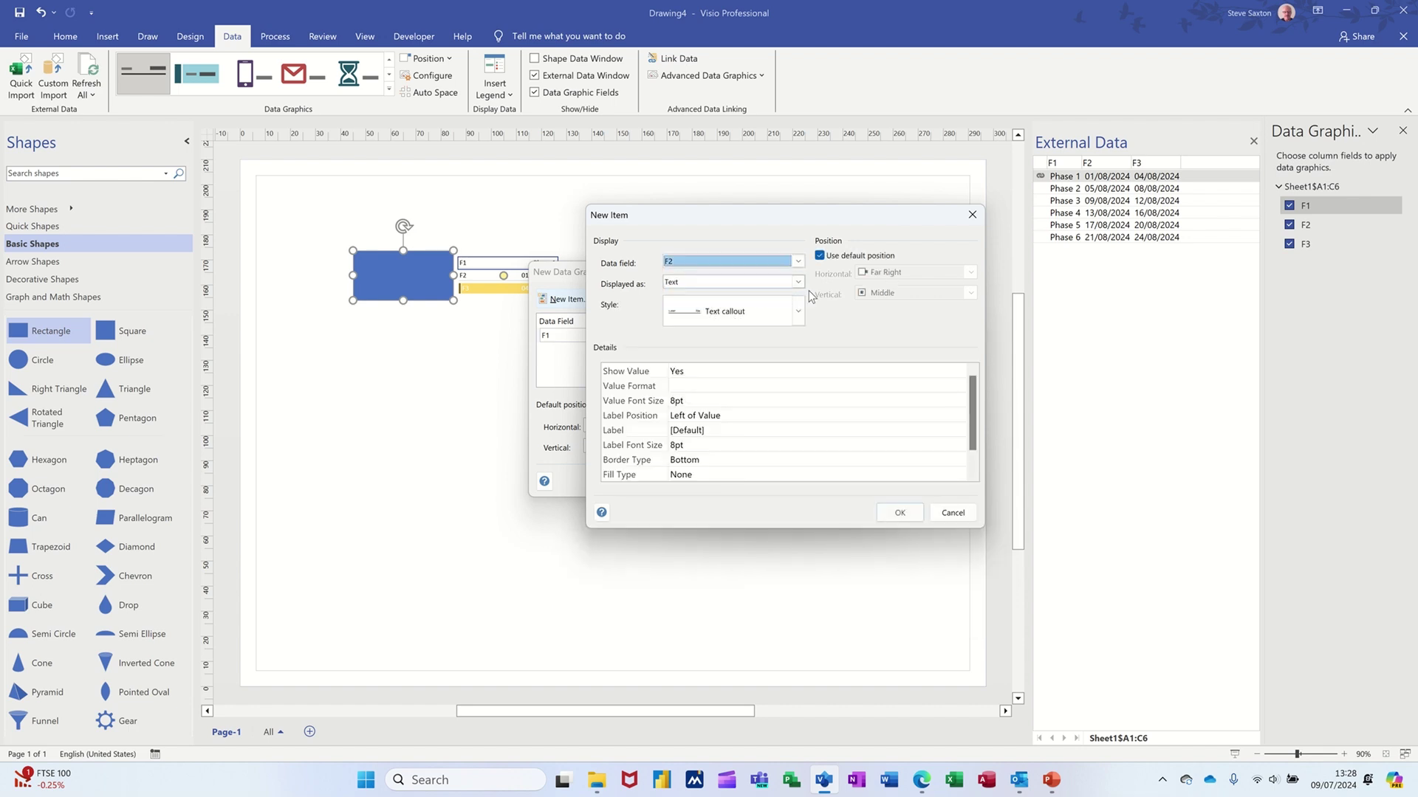
{"action": "left_click", "coordinate": [830, 256]}
{"action": "left_click", "coordinate": [967, 274]}
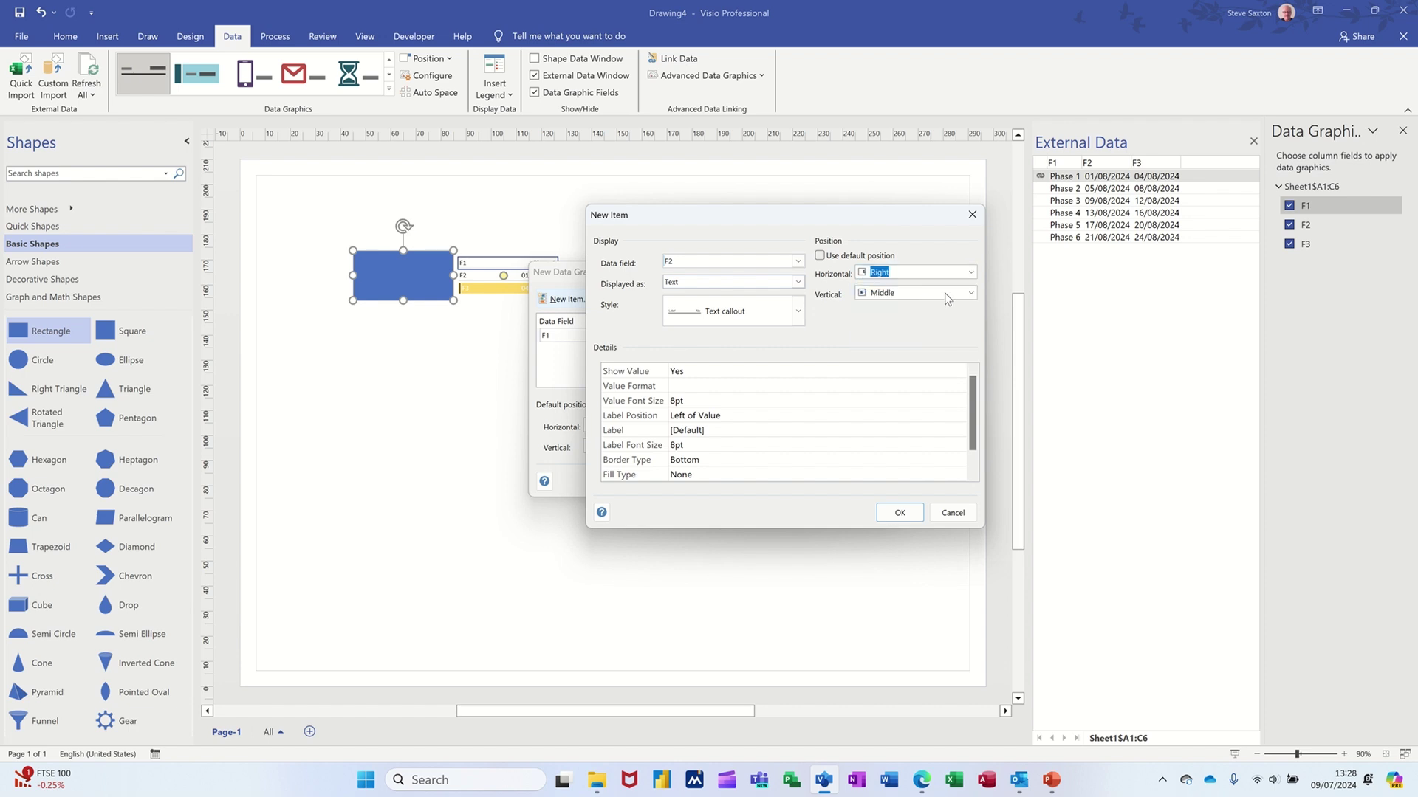
{"action": "left_click", "coordinate": [774, 418]}
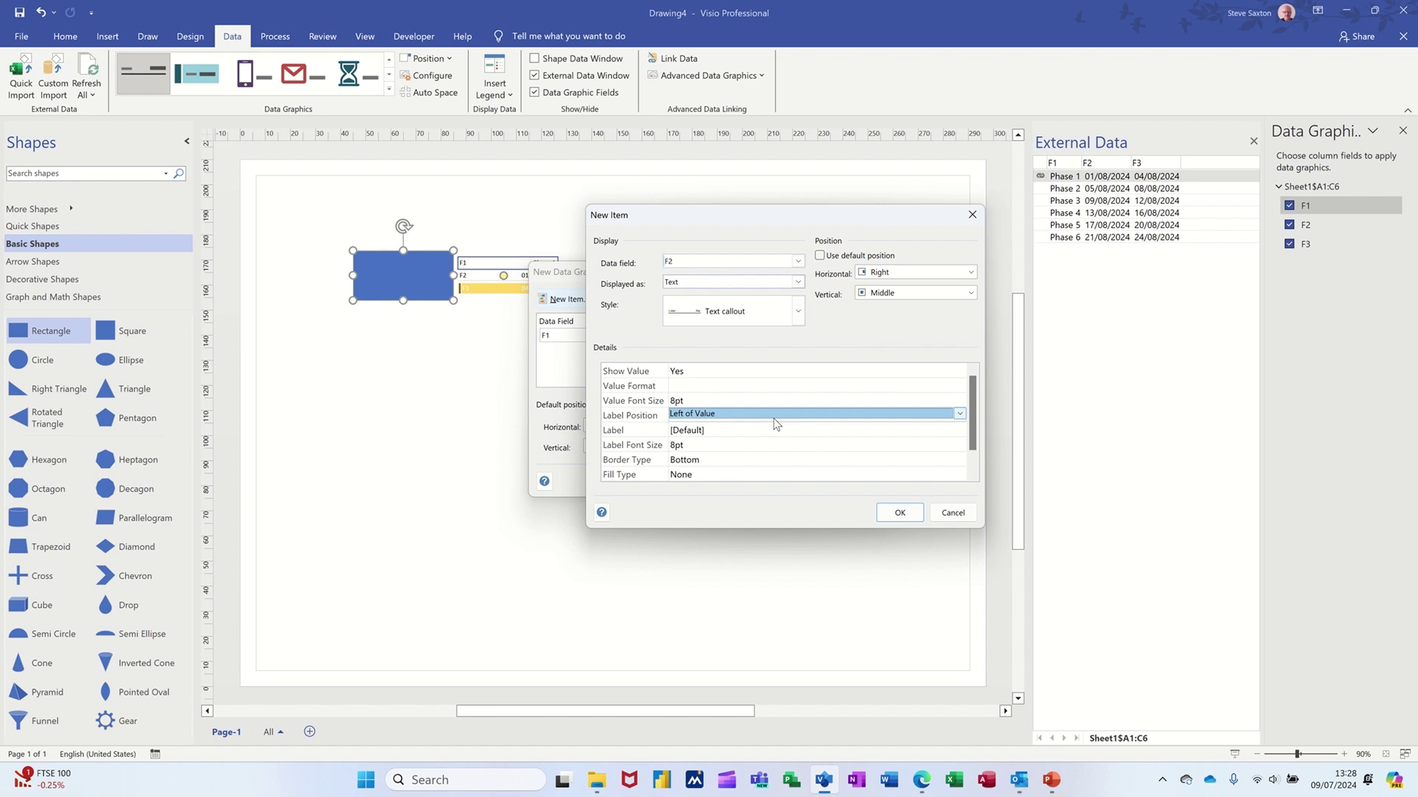
{"action": "left_click", "coordinate": [959, 414]}
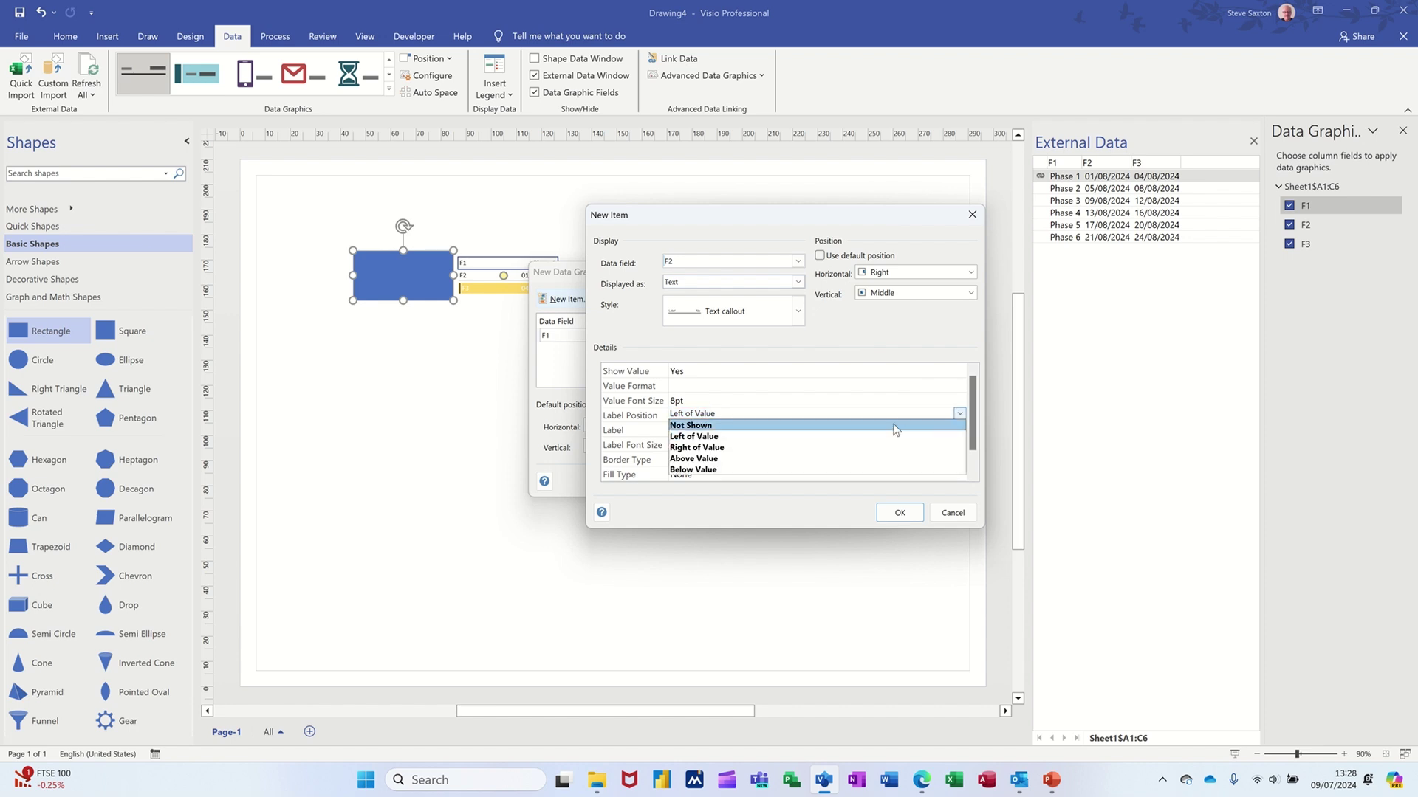
{"action": "left_click", "coordinate": [869, 422]}
{"action": "left_click", "coordinate": [899, 513]}
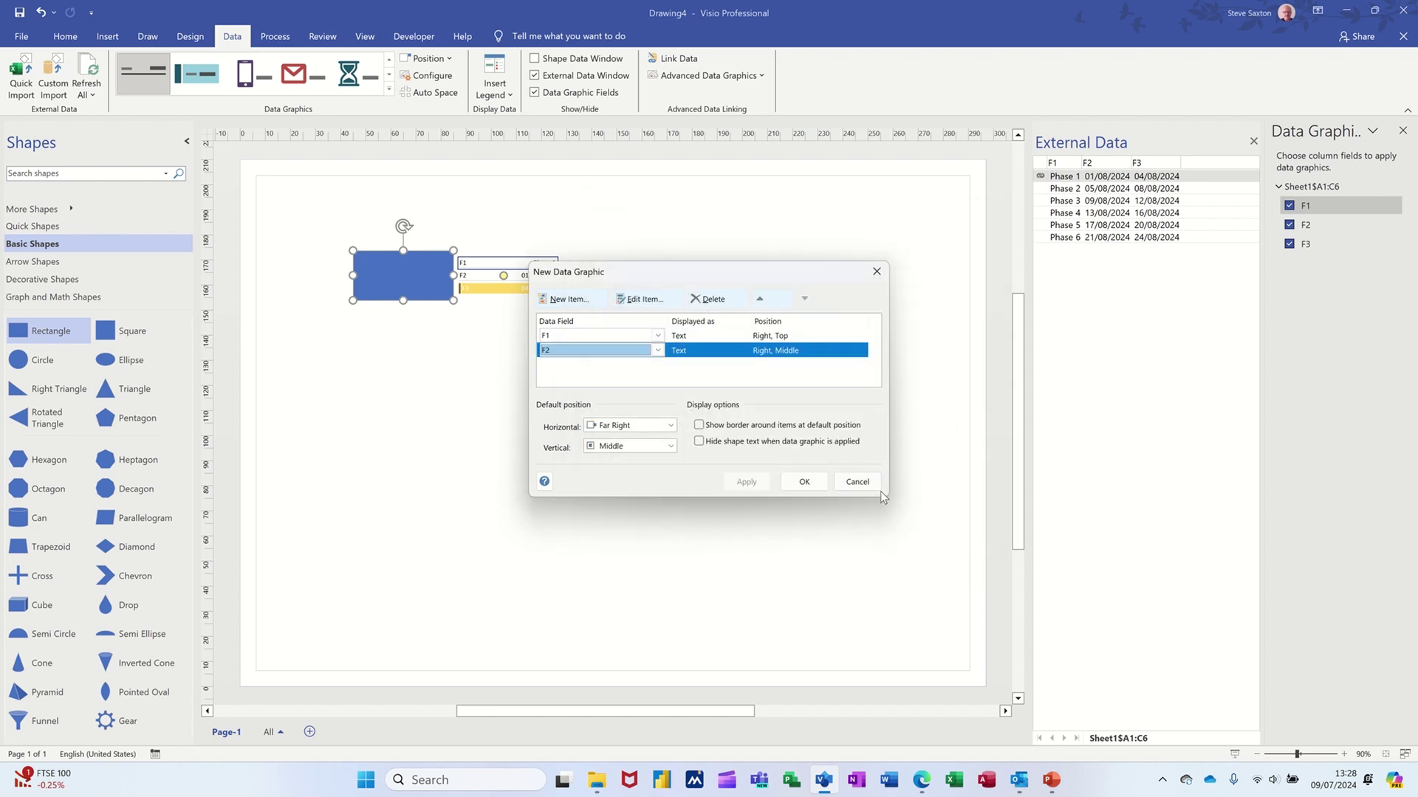
Add F3 as text at Right Bottom without a label and finish the data graphic
{"action": "left_click", "coordinate": [598, 304]}
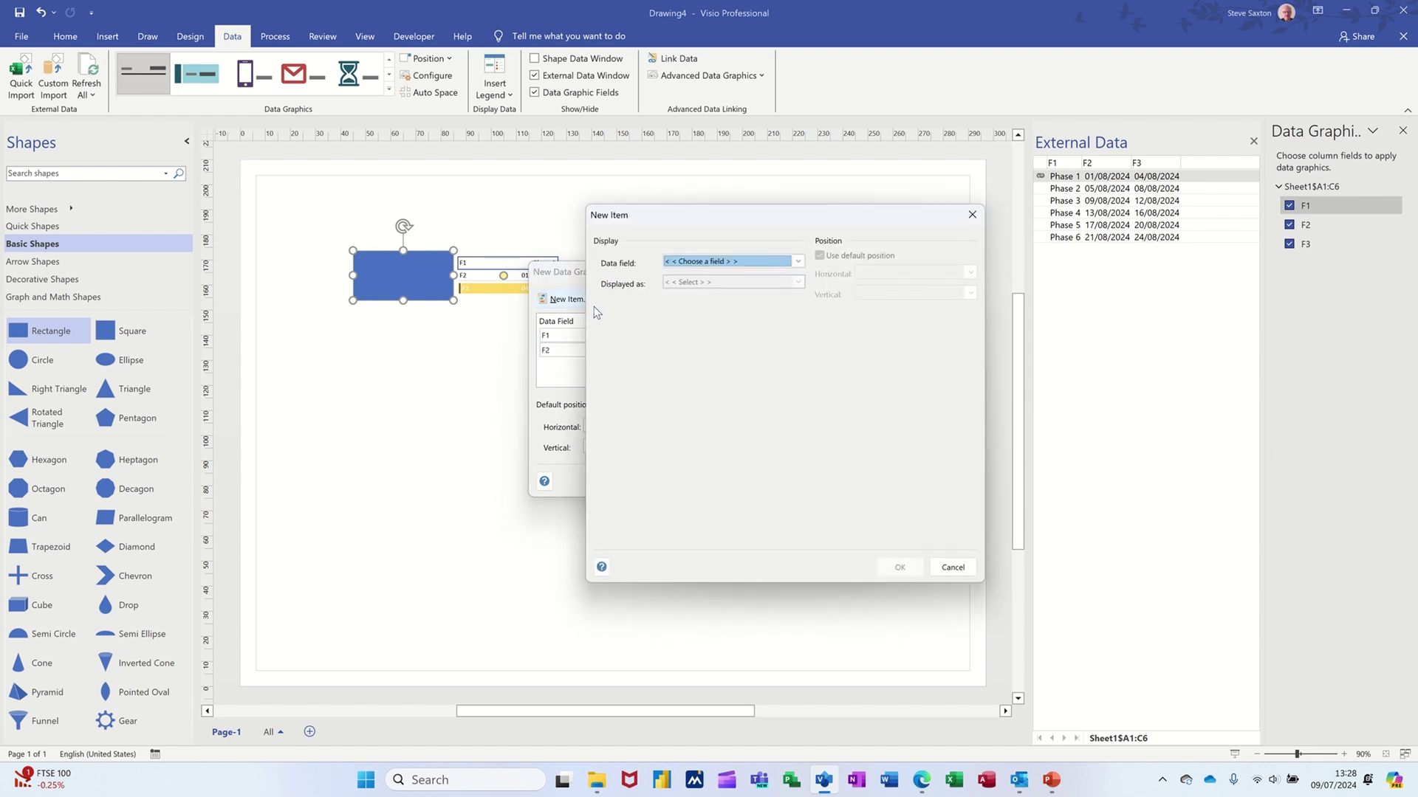
{"action": "left_click", "coordinate": [797, 263]}
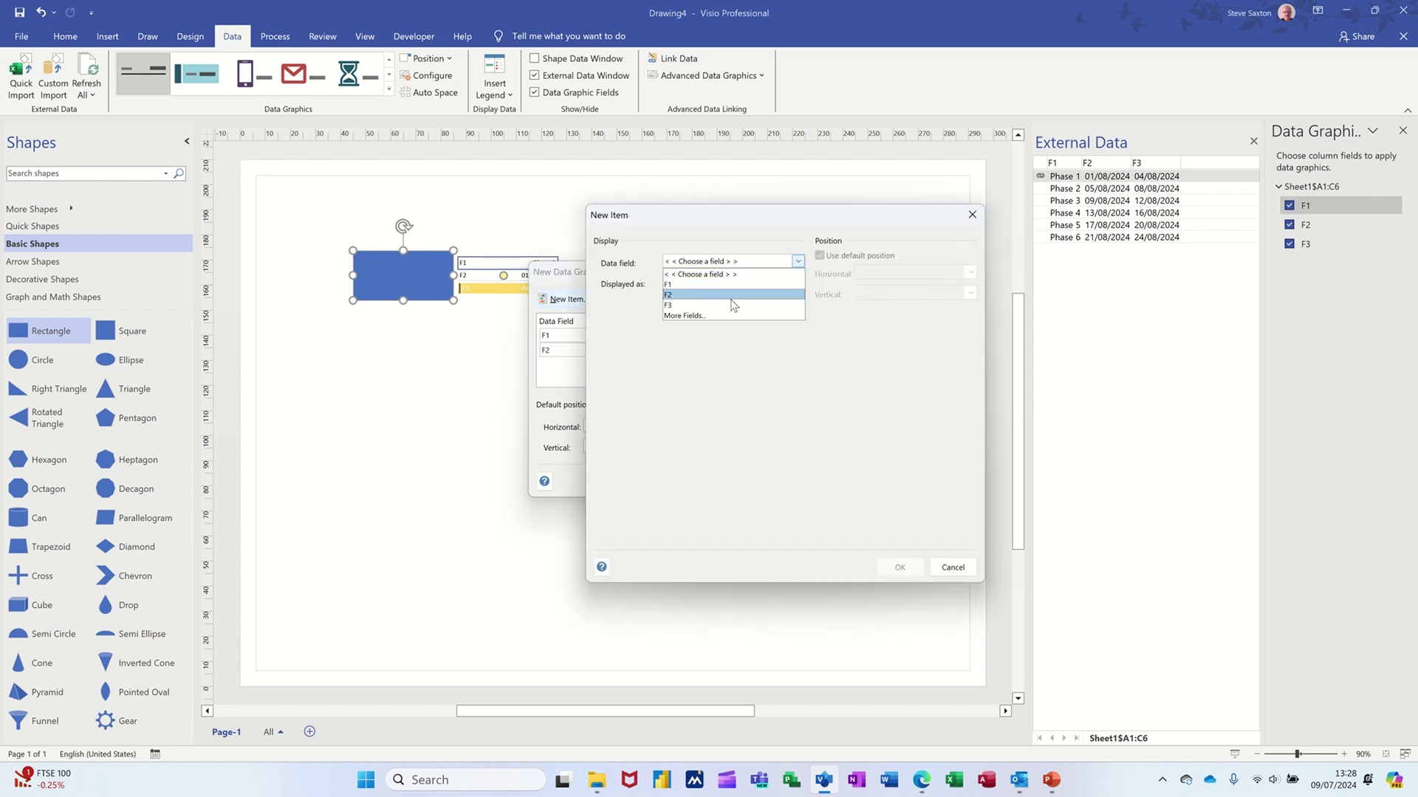
{"action": "left_click", "coordinate": [753, 295]}
{"action": "left_click", "coordinate": [796, 285]}
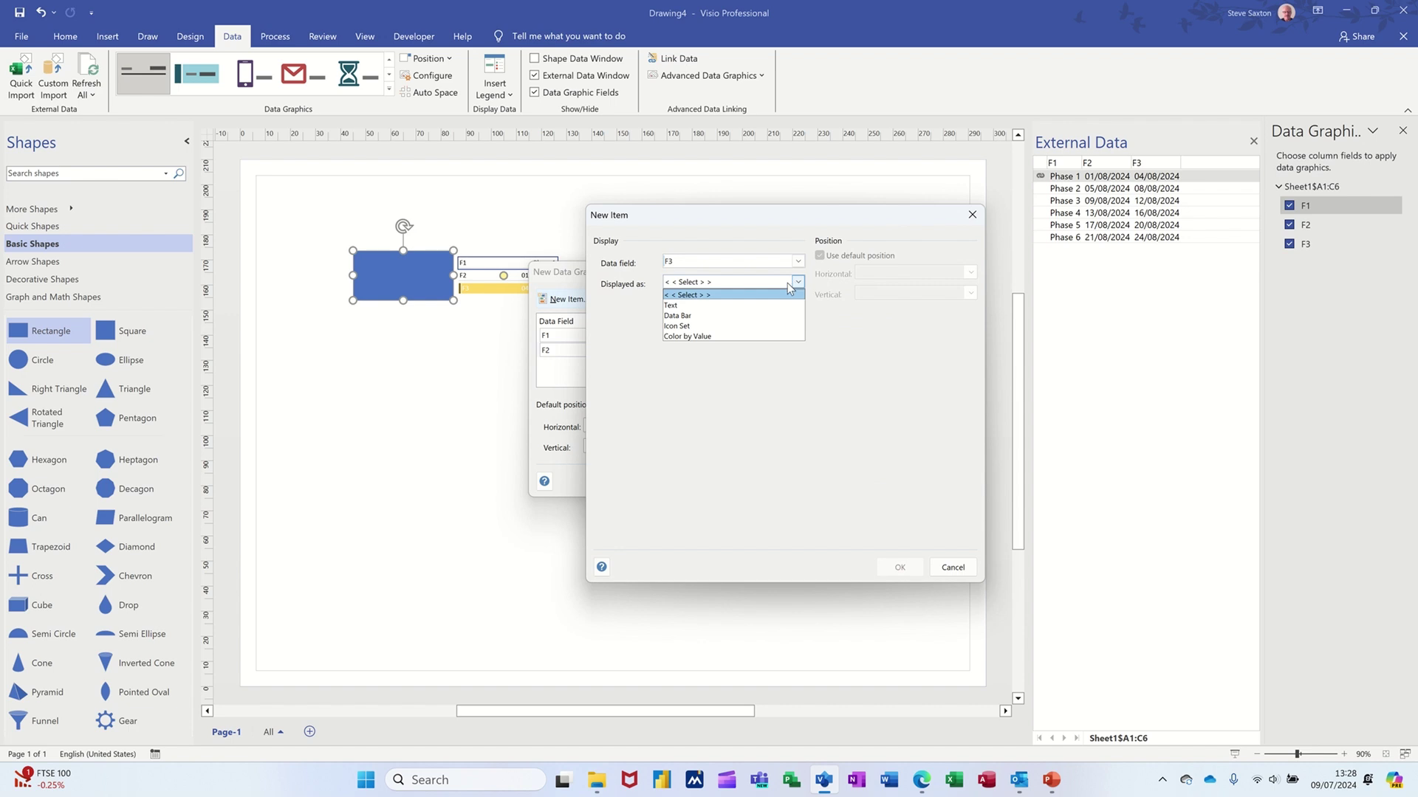
{"action": "left_click", "coordinate": [763, 305]}
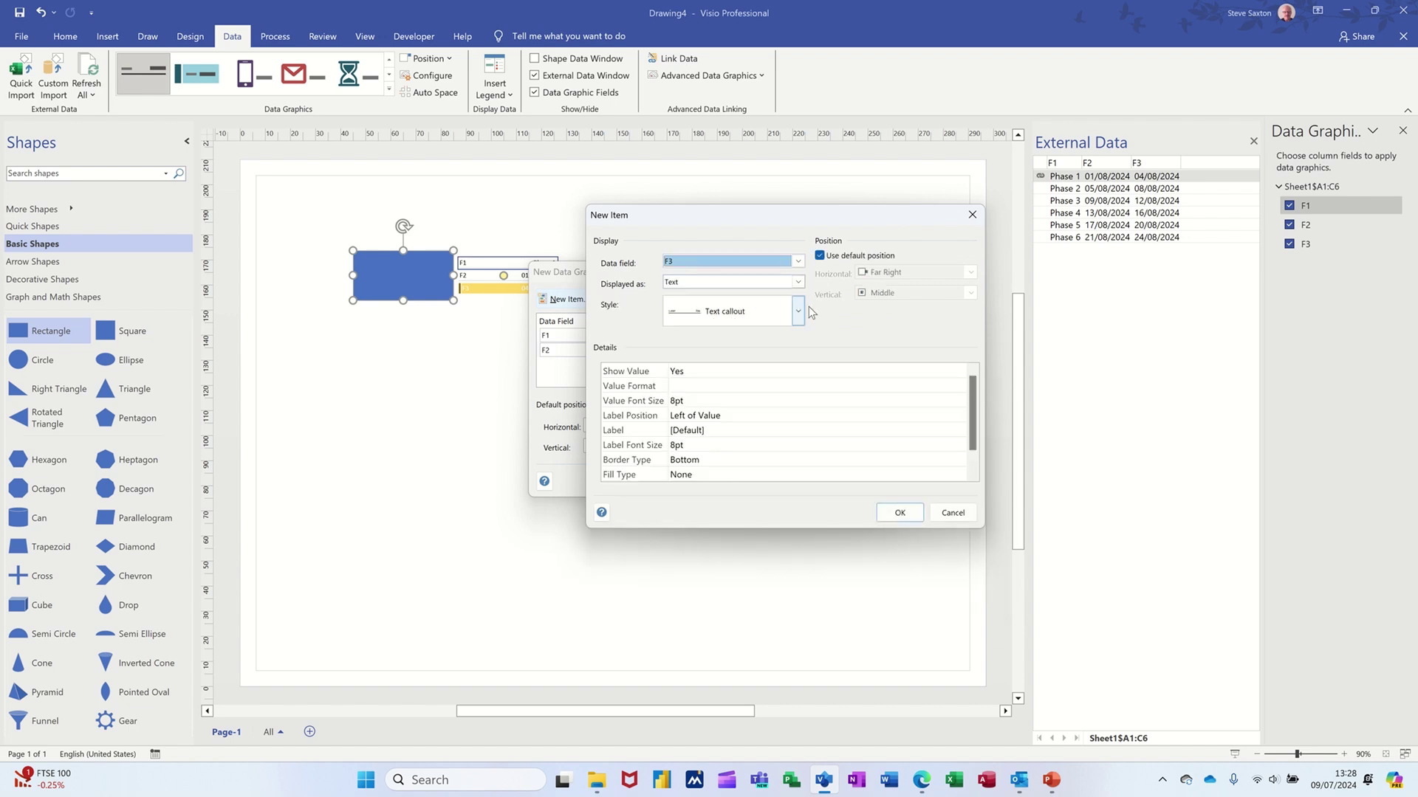
{"action": "left_click", "coordinate": [839, 259]}
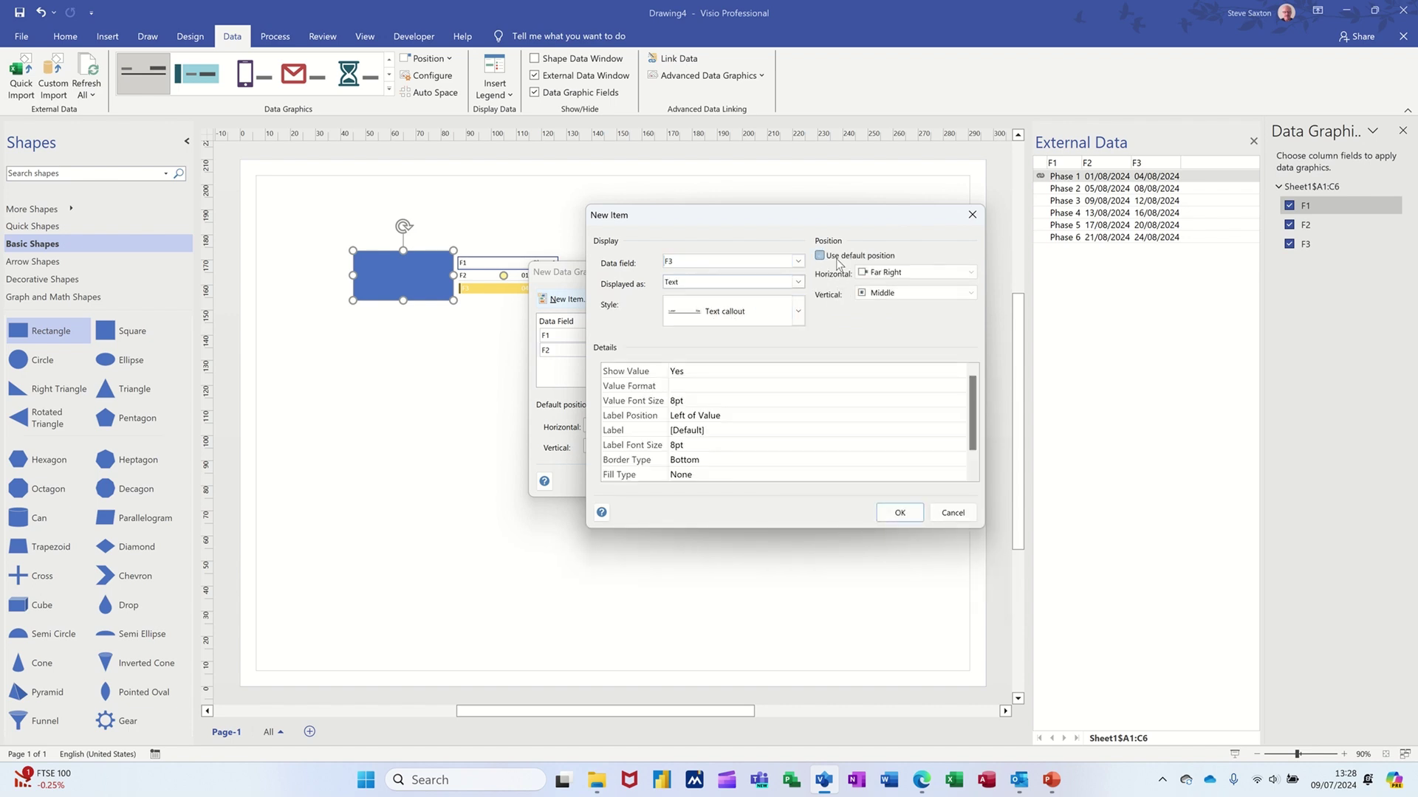
{"action": "left_click", "coordinate": [969, 273]}
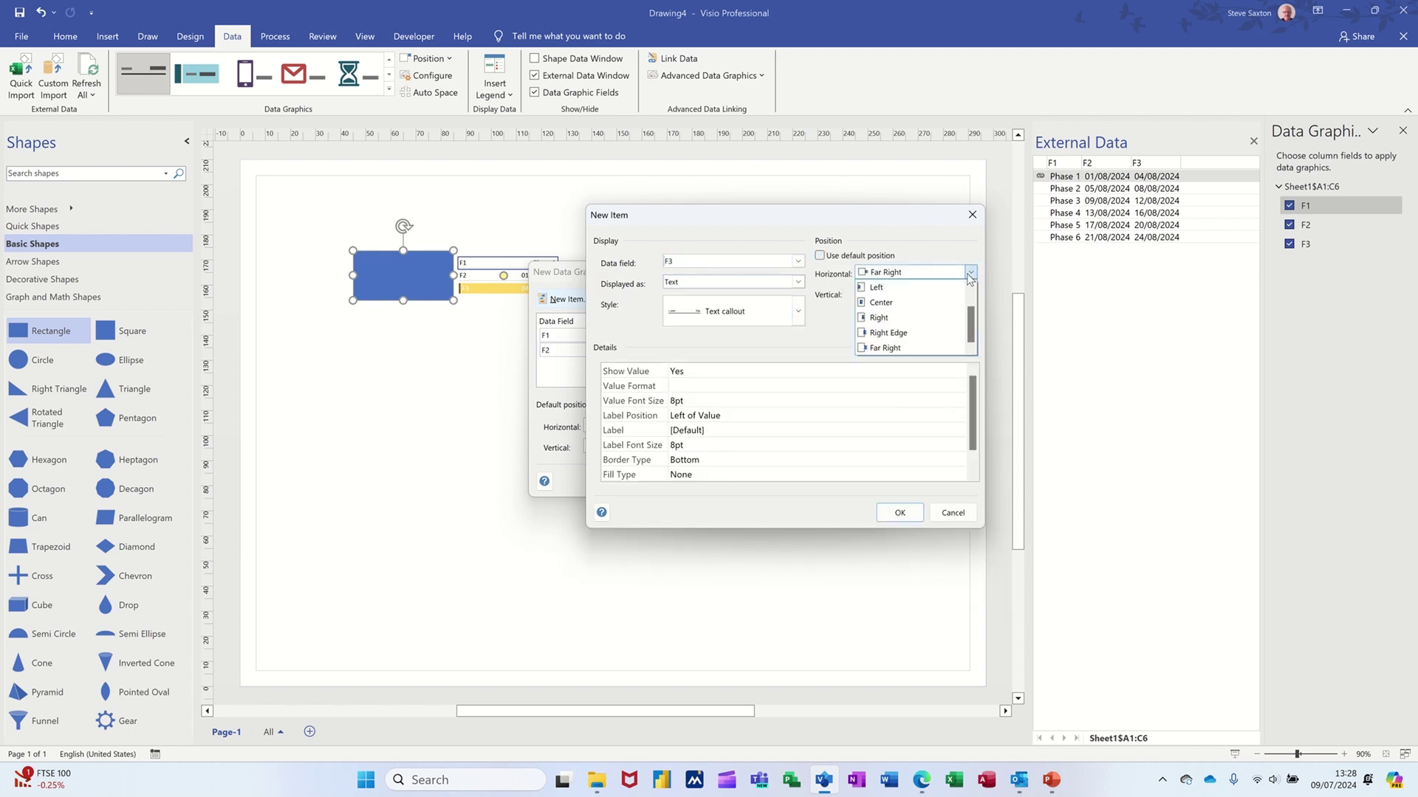
{"action": "left_click", "coordinate": [922, 318]}
{"action": "left_click", "coordinate": [919, 295]}
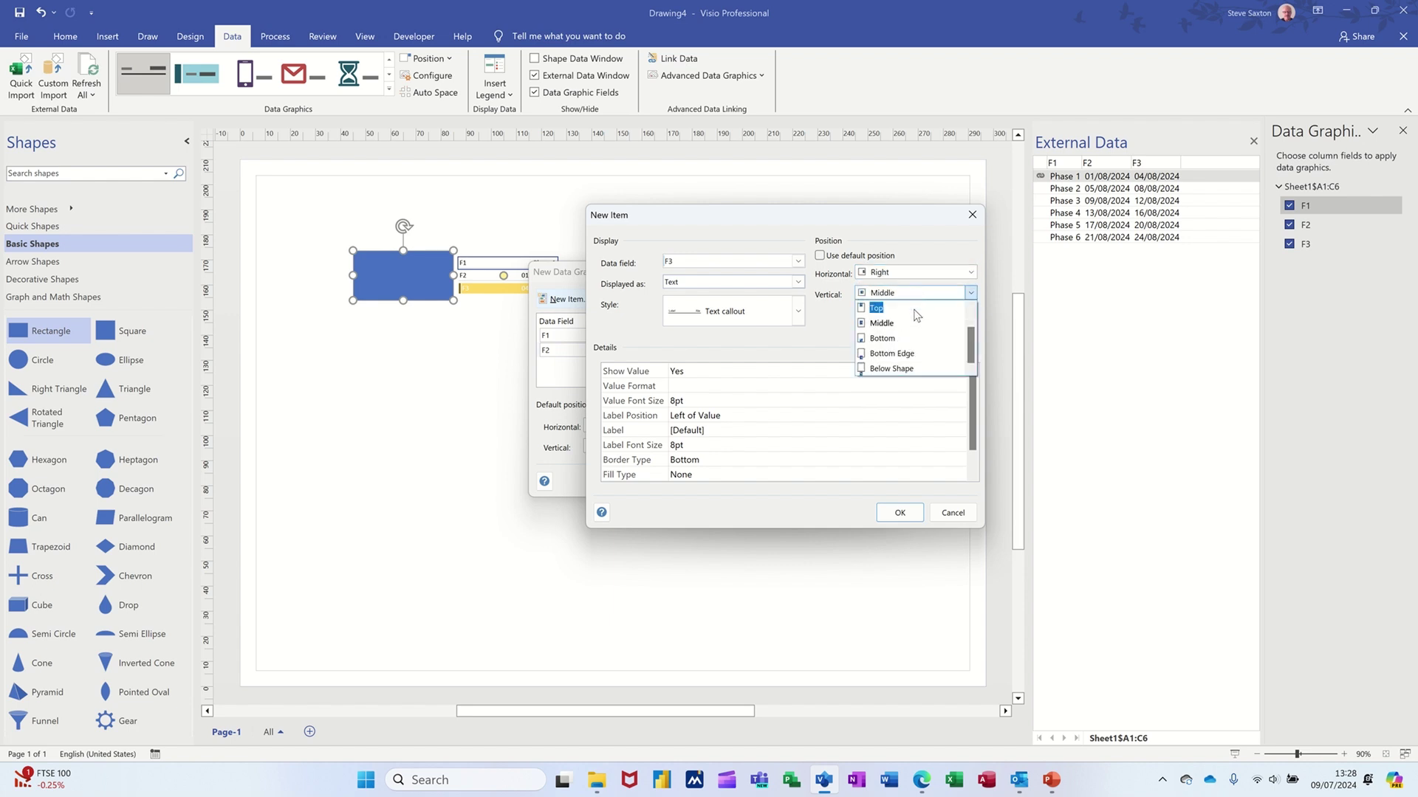
{"action": "left_click", "coordinate": [910, 334]}
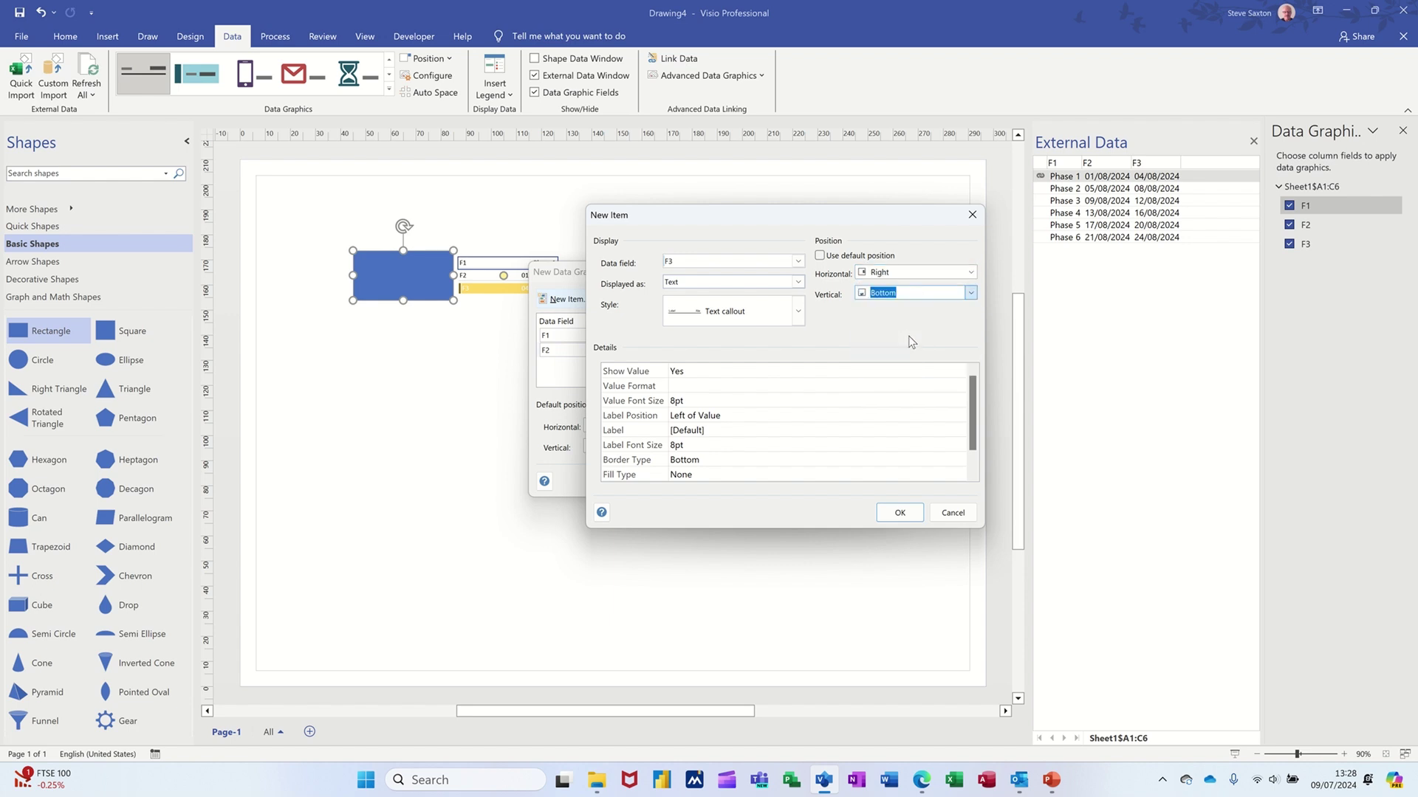
{"action": "left_click", "coordinate": [763, 418]}
{"action": "left_click", "coordinate": [959, 414]}
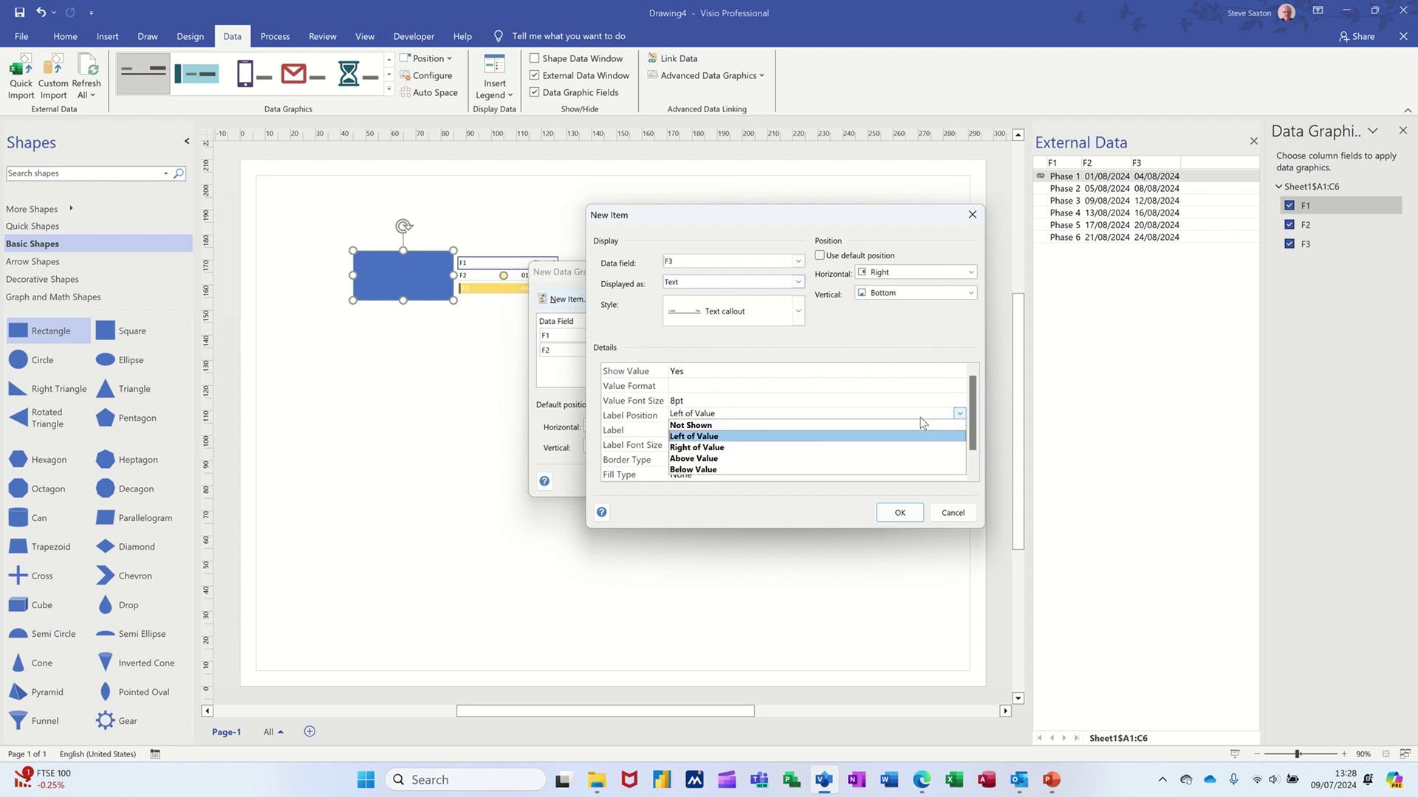
{"action": "left_click", "coordinate": [871, 427]}
{"action": "left_click", "coordinate": [899, 512]}
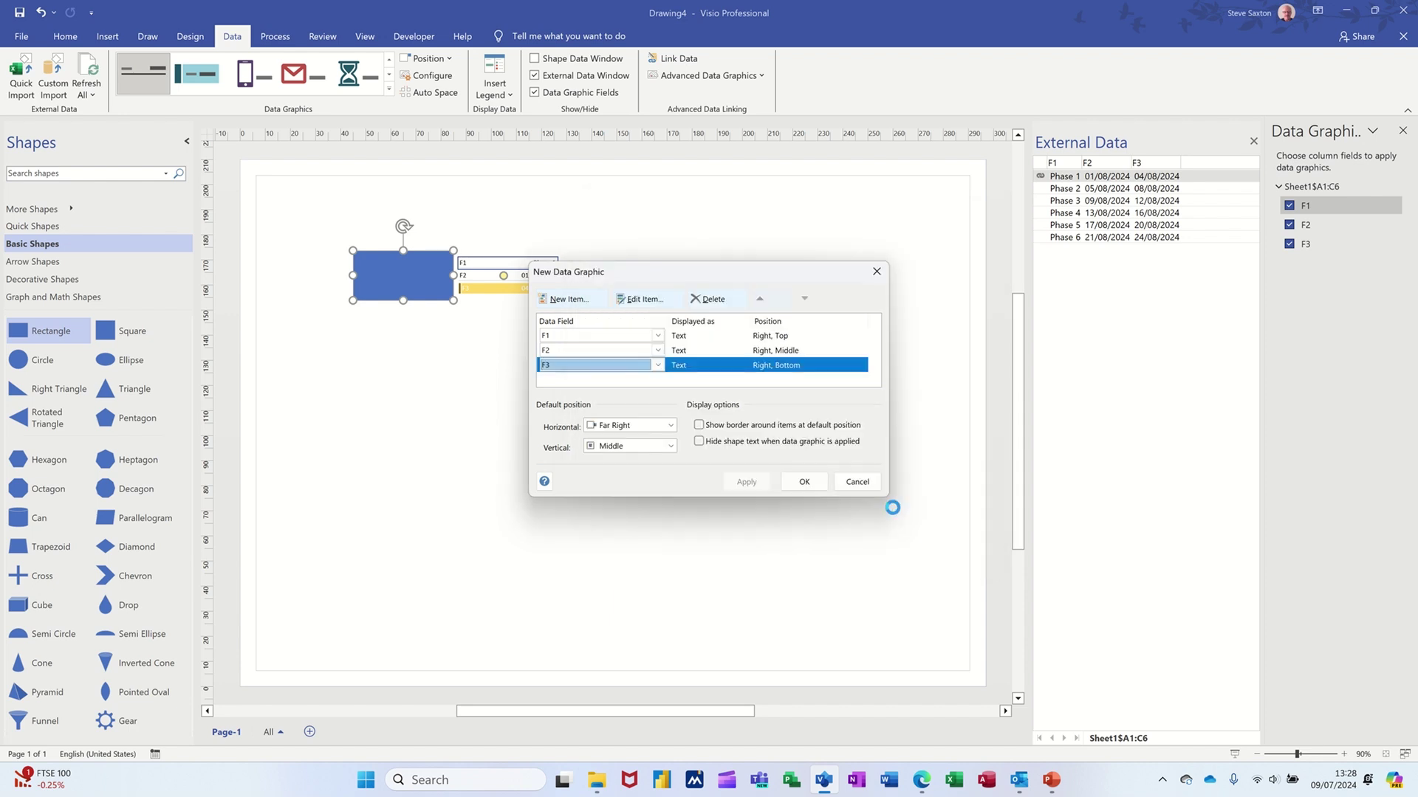
{"action": "left_click", "coordinate": [803, 487]}
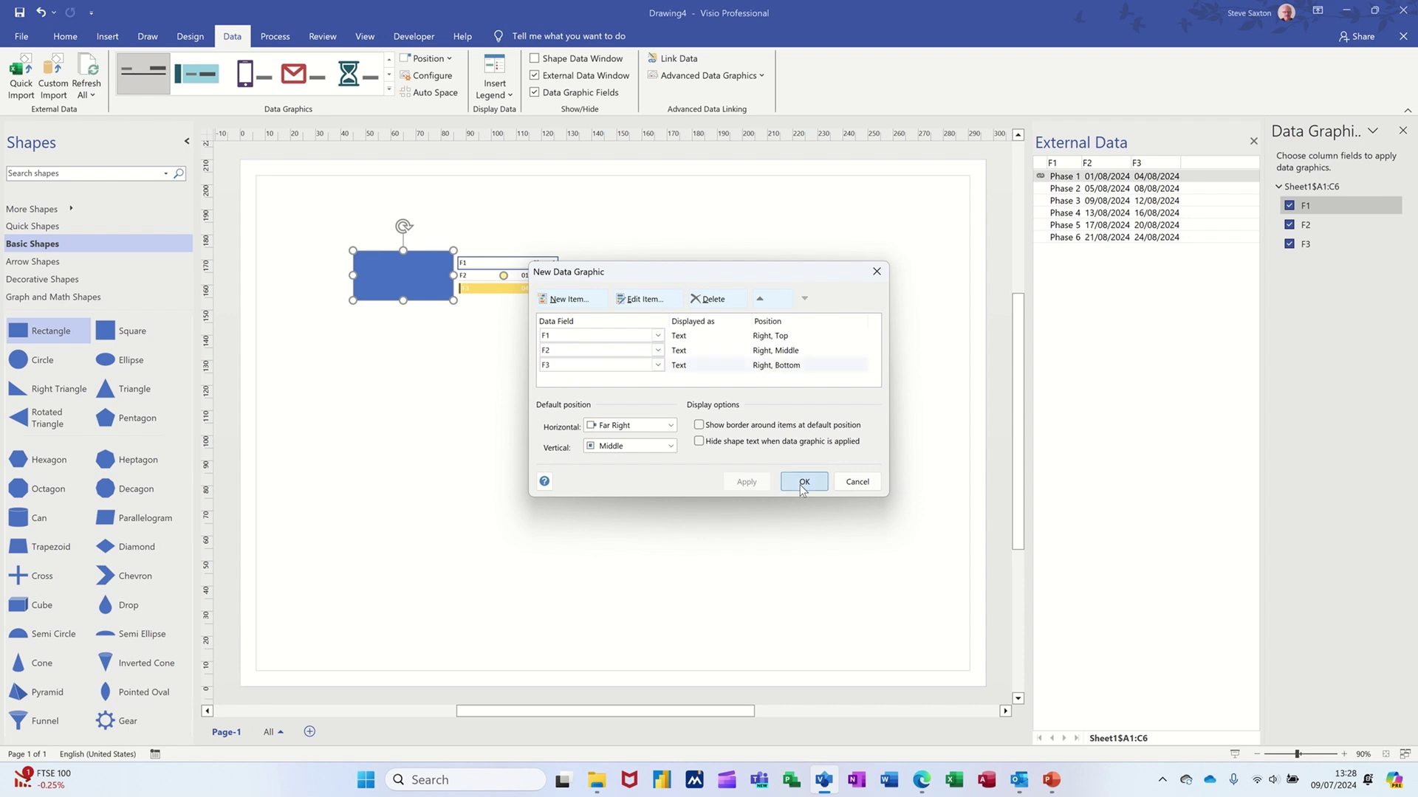
Apply the new data graphic to Phase 1 and place the Phase 2 row beside it
{"action": "left_click", "coordinate": [688, 432]}
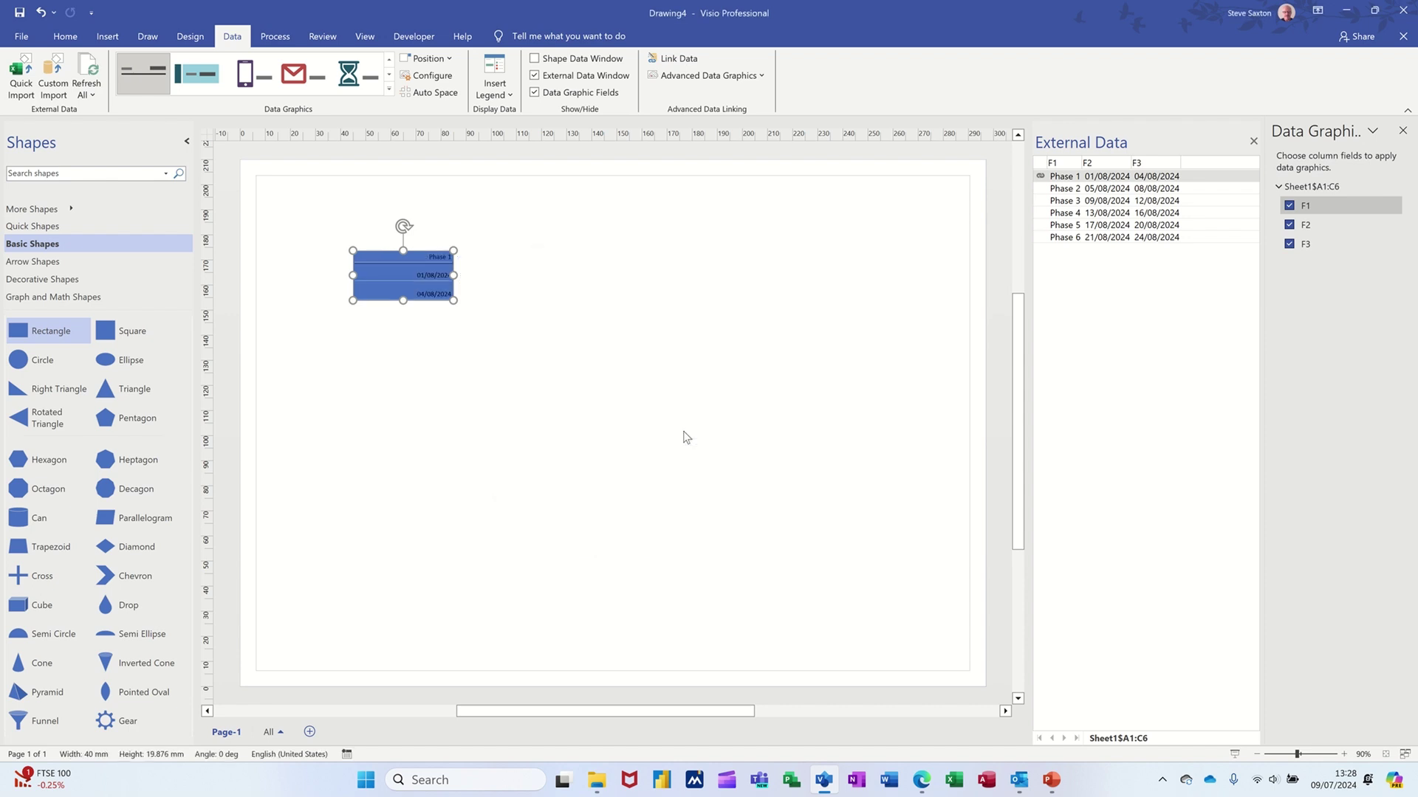
{"action": "left_click", "coordinate": [525, 307]}
{"action": "left_click", "coordinate": [396, 276]}
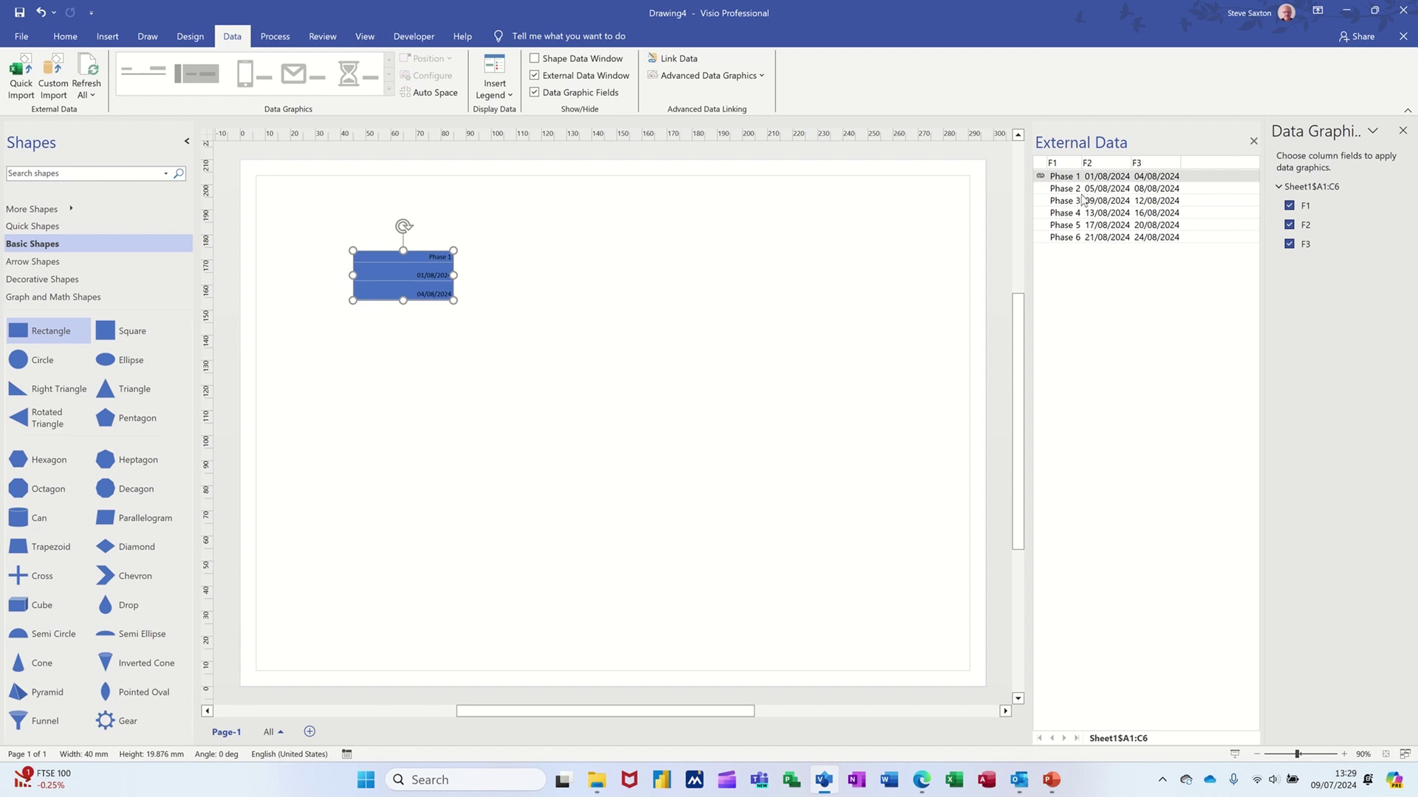
{"action": "left_click_drag", "start_coordinate": [1100, 193], "coordinate": [509, 270]}
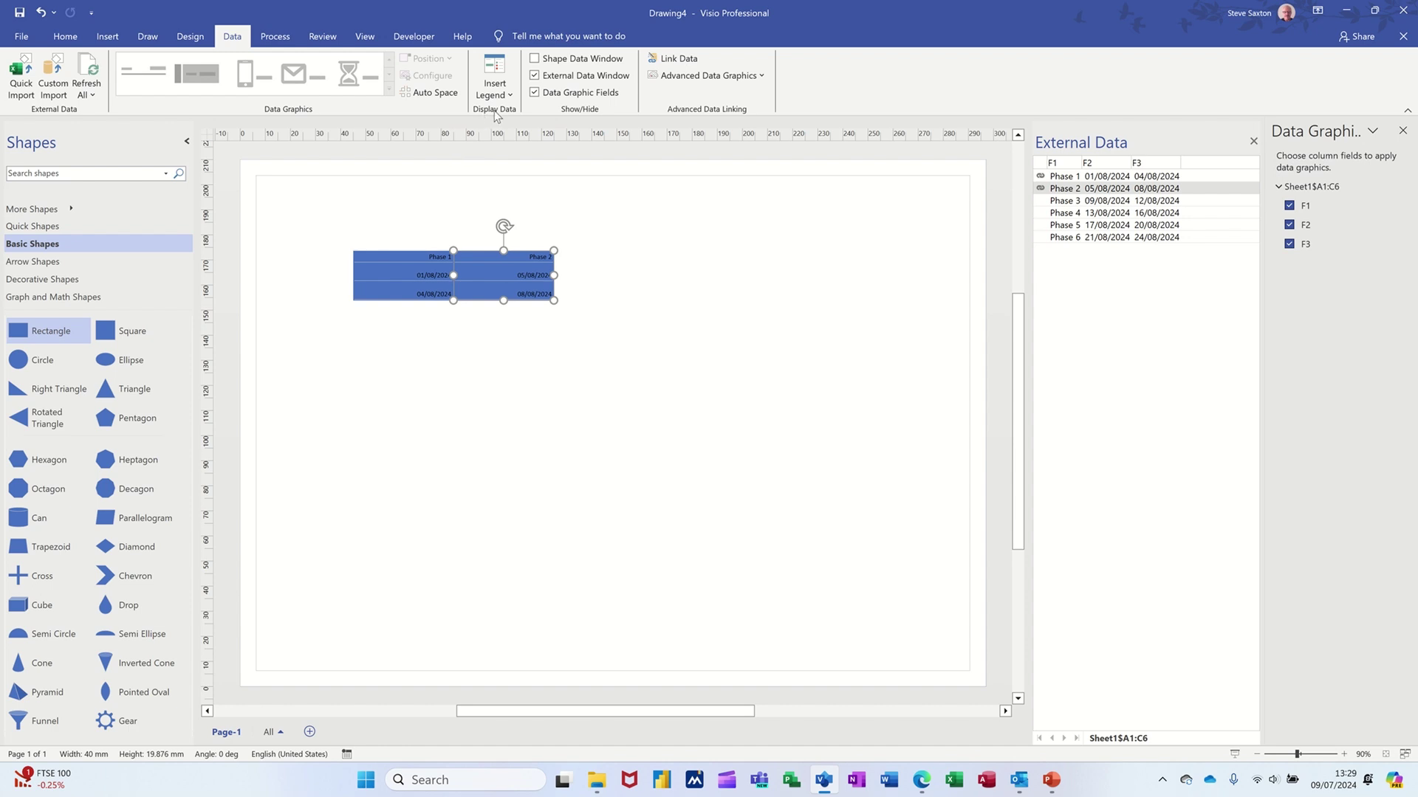
{"action": "left_click", "coordinate": [190, 36]}
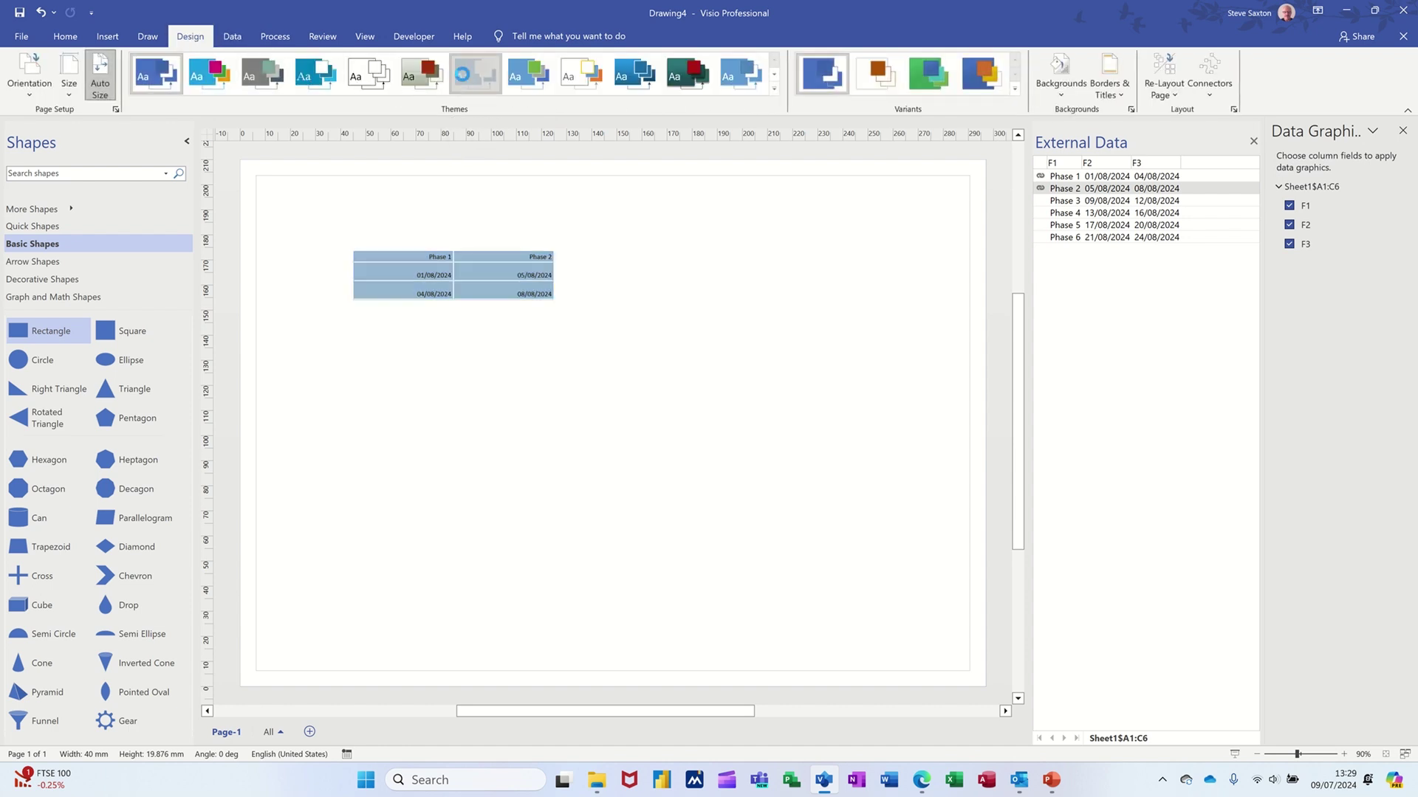
Apply a light-blue theme and add Phase 3 and Phase 4 blocks resized to matching height
{"action": "left_click", "coordinate": [463, 75]}
{"action": "left_click", "coordinate": [610, 290]}
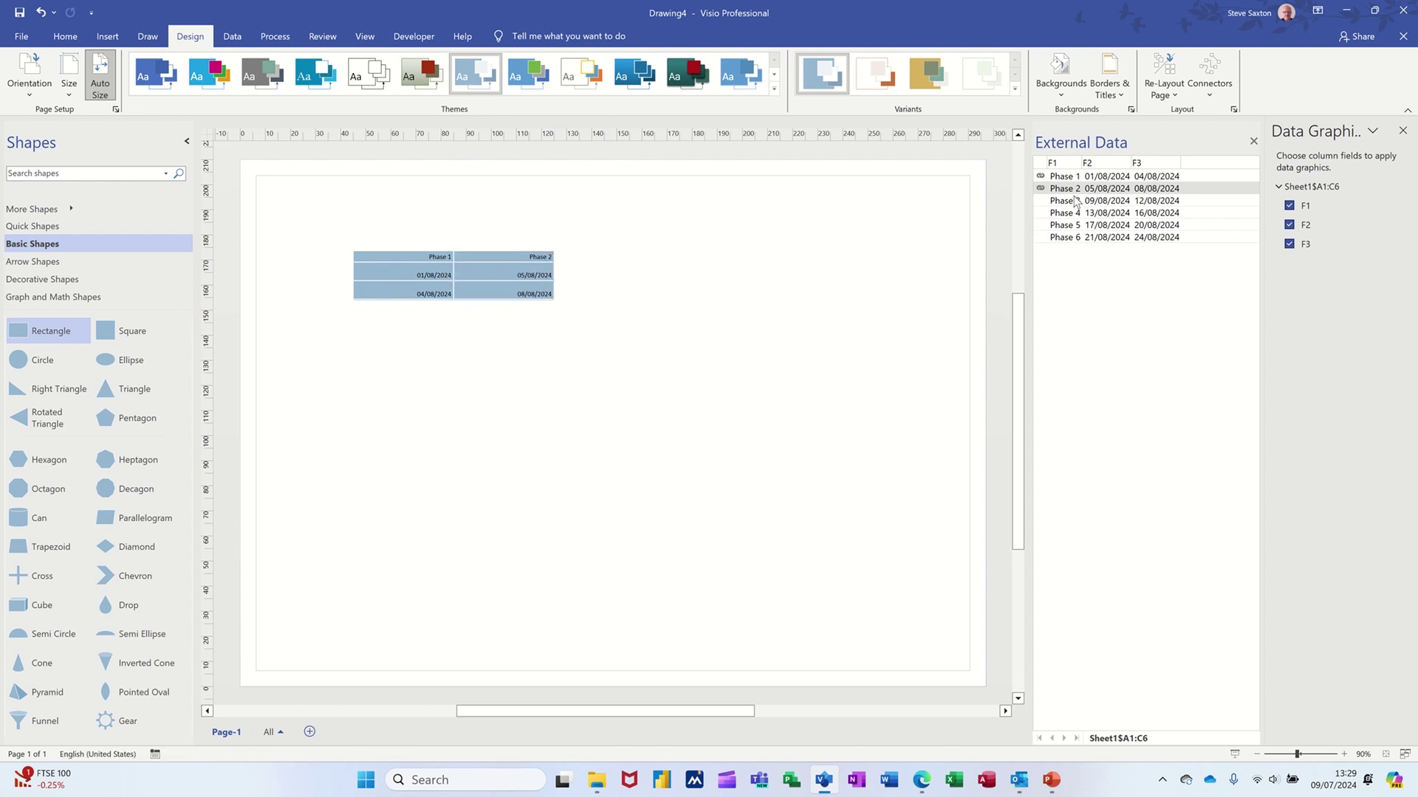
{"action": "left_click_drag", "start_coordinate": [1061, 200], "coordinate": [604, 300]}
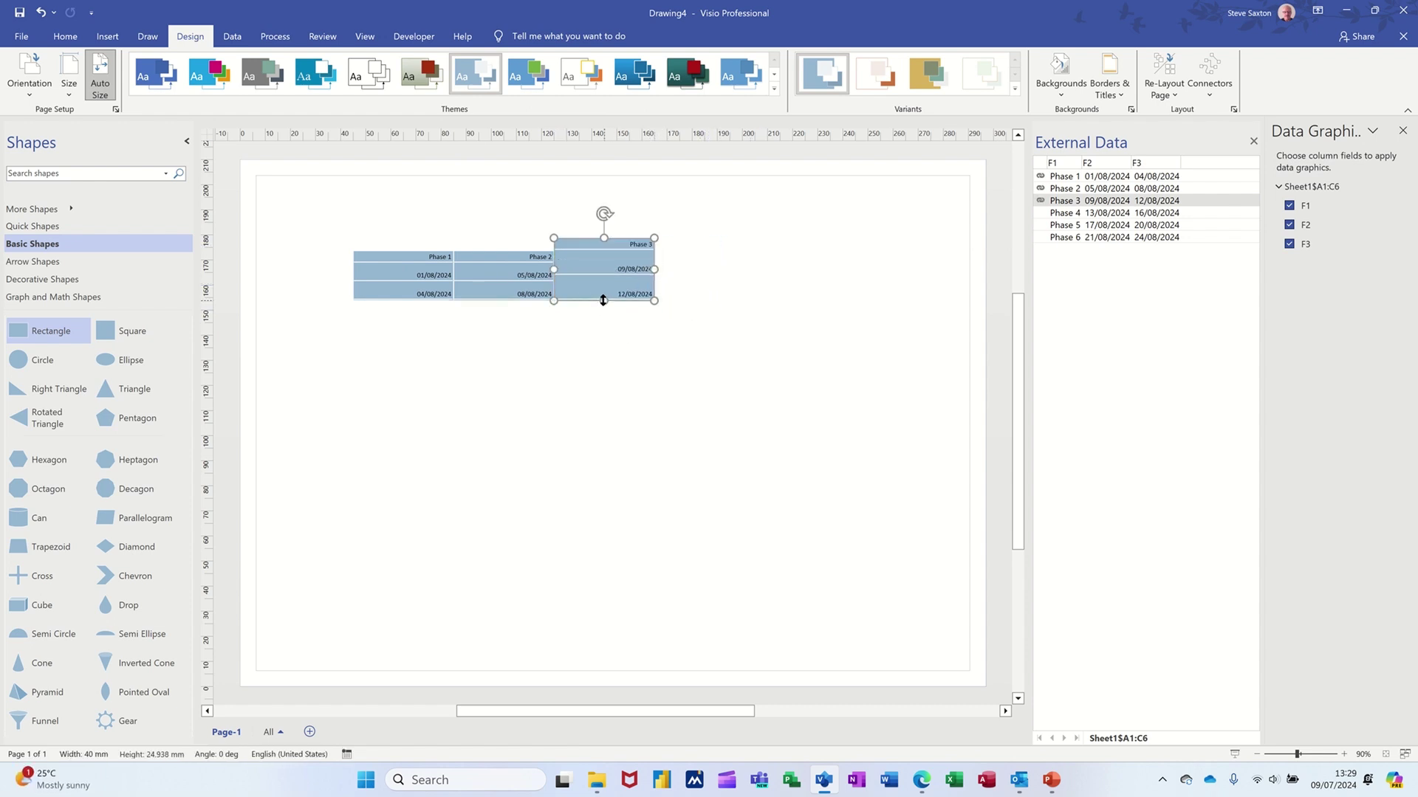
{"action": "left_click_drag", "start_coordinate": [607, 242], "coordinate": [605, 254]}
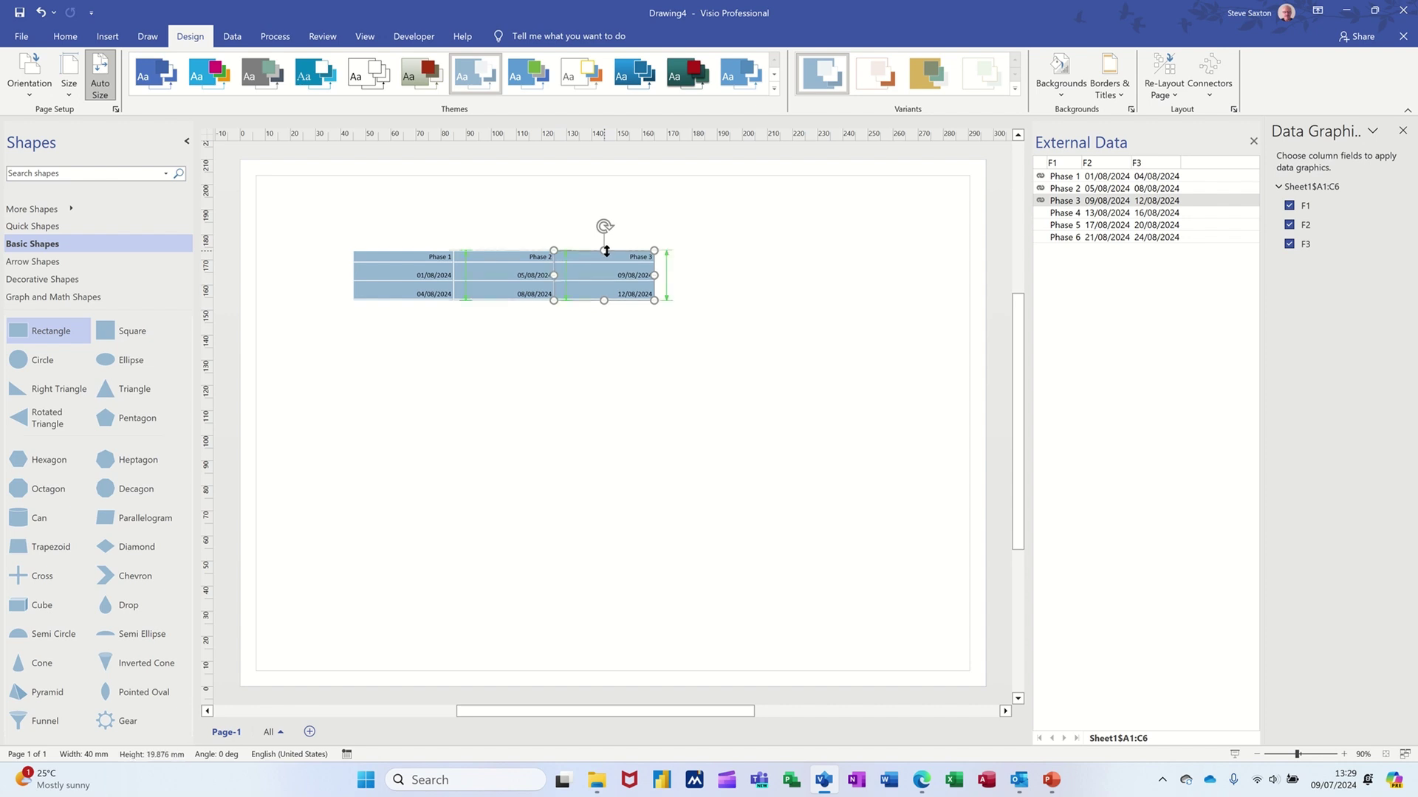
{"action": "left_click_drag", "start_coordinate": [1059, 214], "coordinate": [715, 276]}
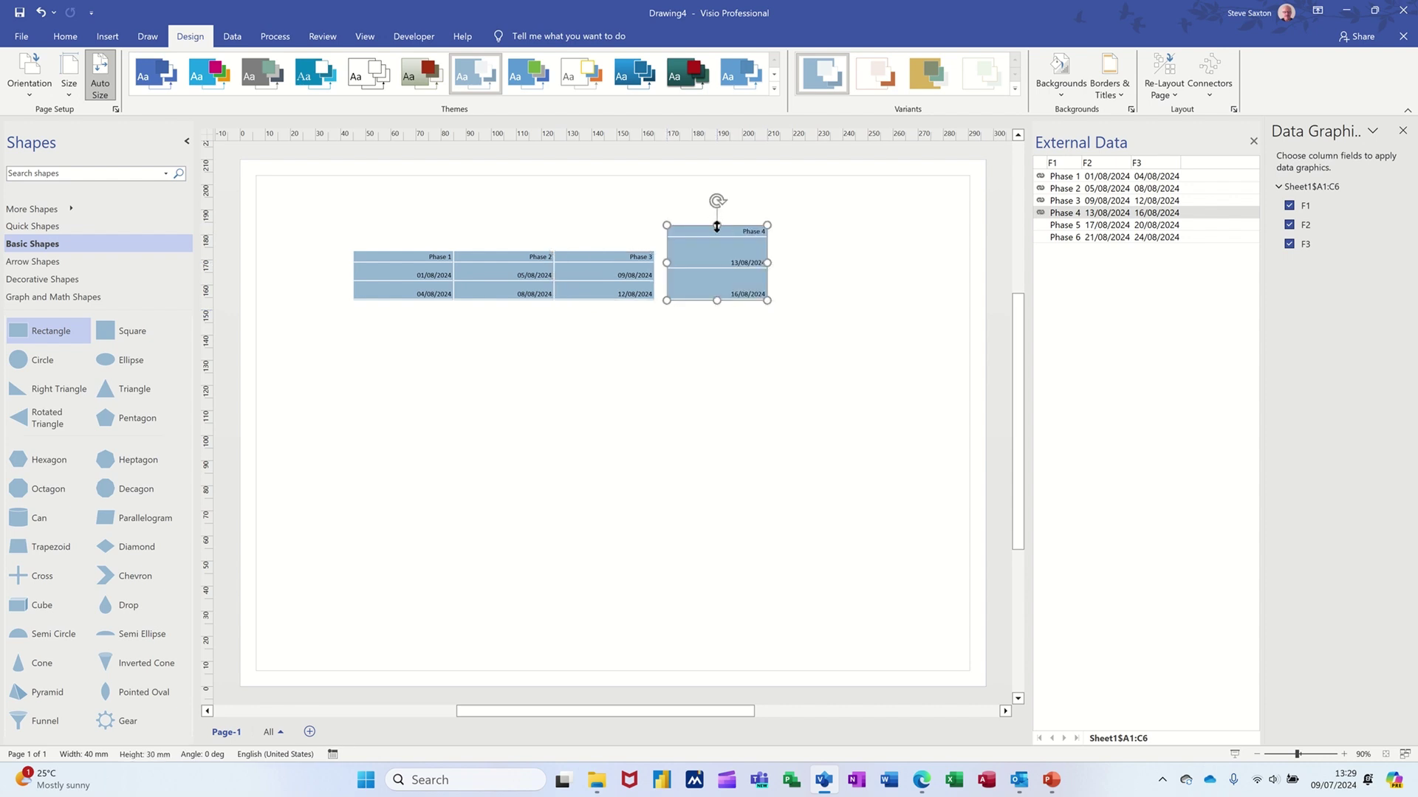
{"action": "left_click_drag", "start_coordinate": [717, 234], "coordinate": [703, 275]}
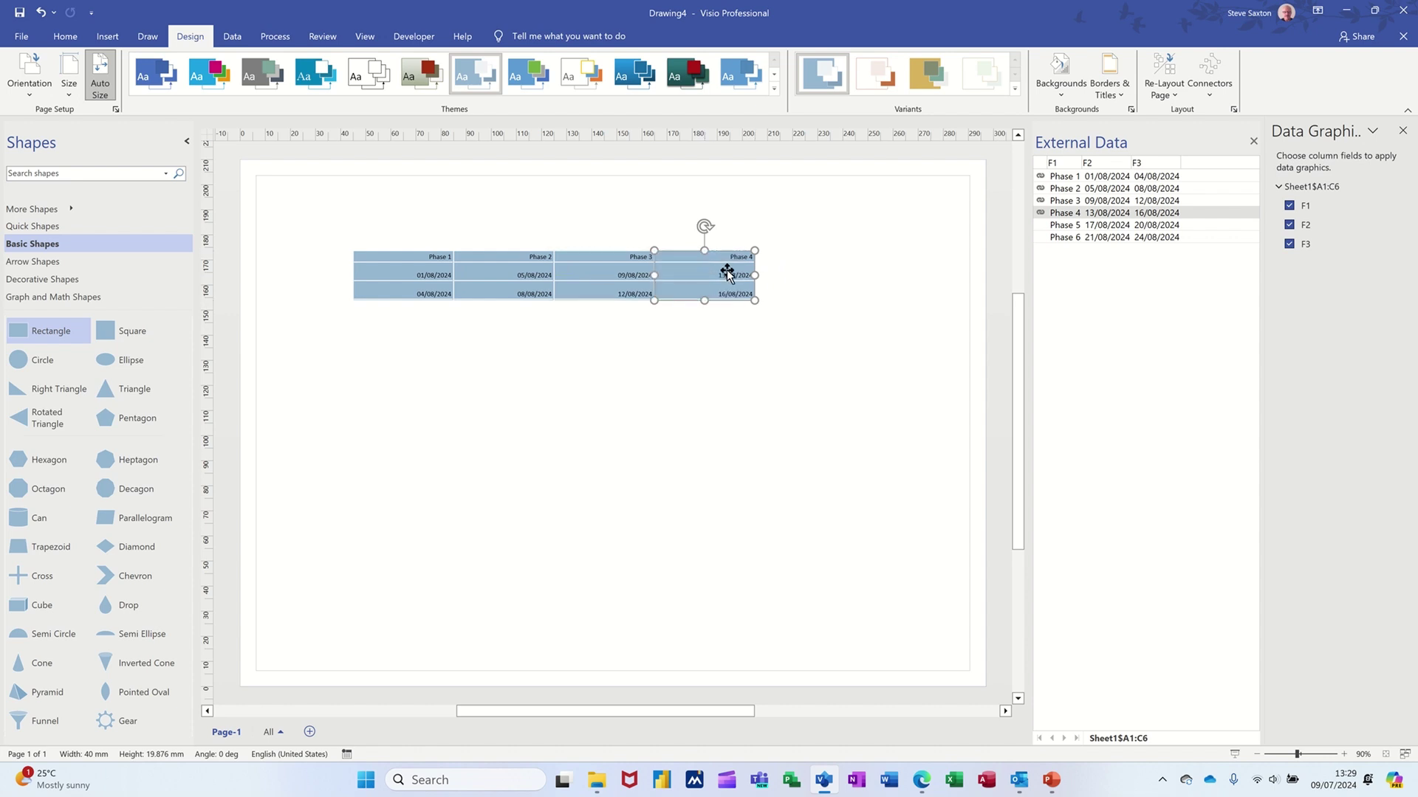
Add Phase 5 and Phase 6 blocks to complete the row of six
{"action": "left_click", "coordinate": [796, 275]}
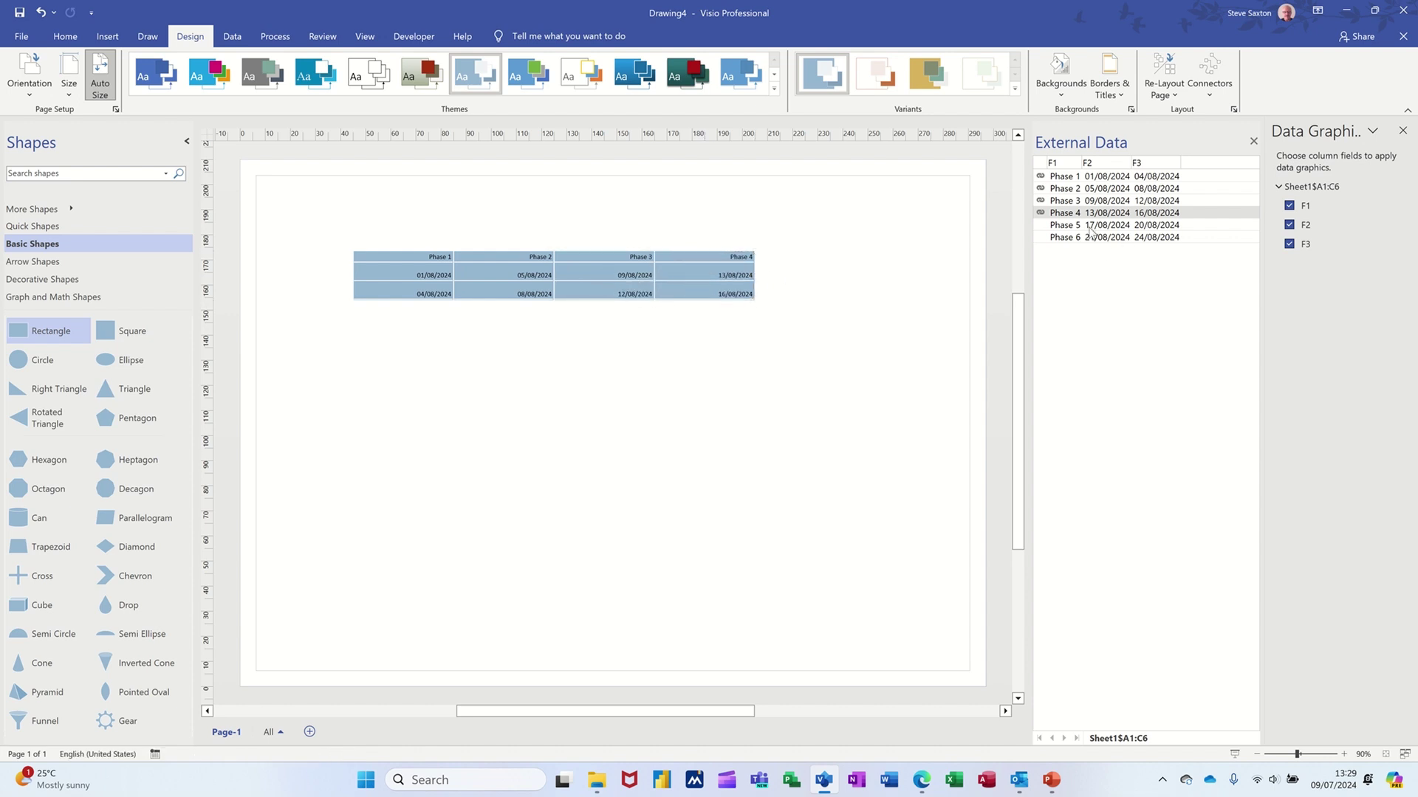
{"action": "left_click_drag", "start_coordinate": [1075, 235], "coordinate": [807, 258]}
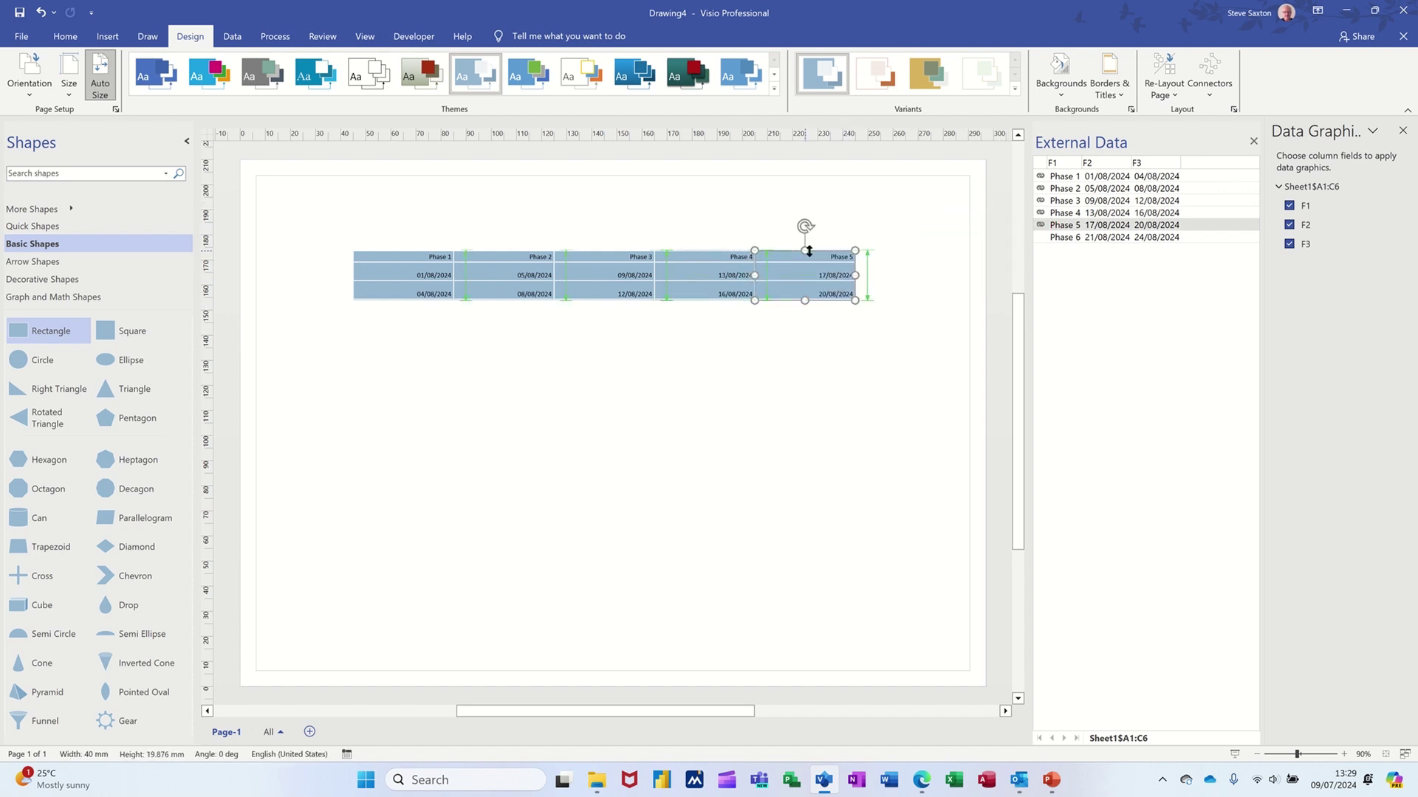
{"action": "left_click_drag", "start_coordinate": [1088, 240], "coordinate": [910, 252]}
{"action": "left_click", "coordinate": [815, 343]}
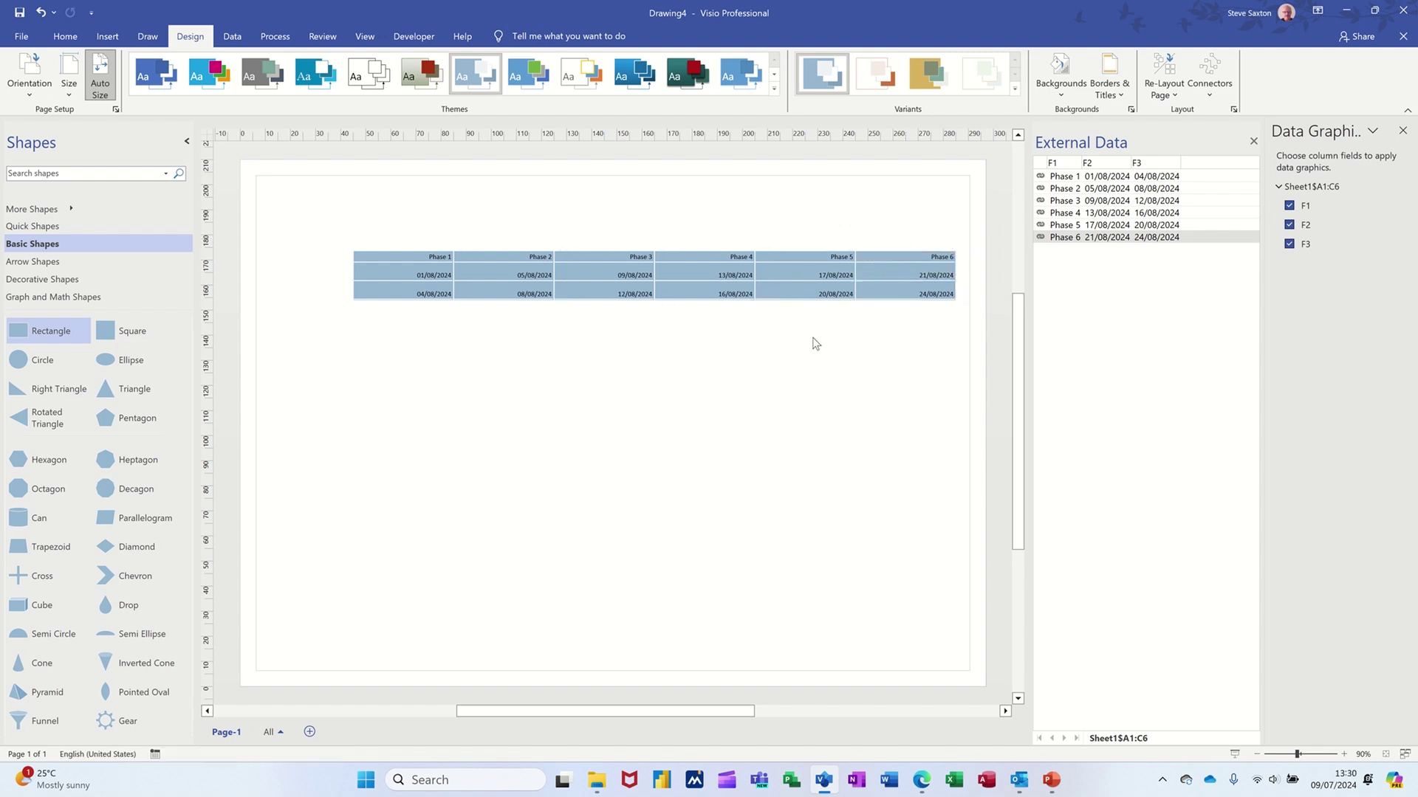
{"action": "left_click_drag", "start_coordinate": [687, 711], "coordinate": [715, 712]}
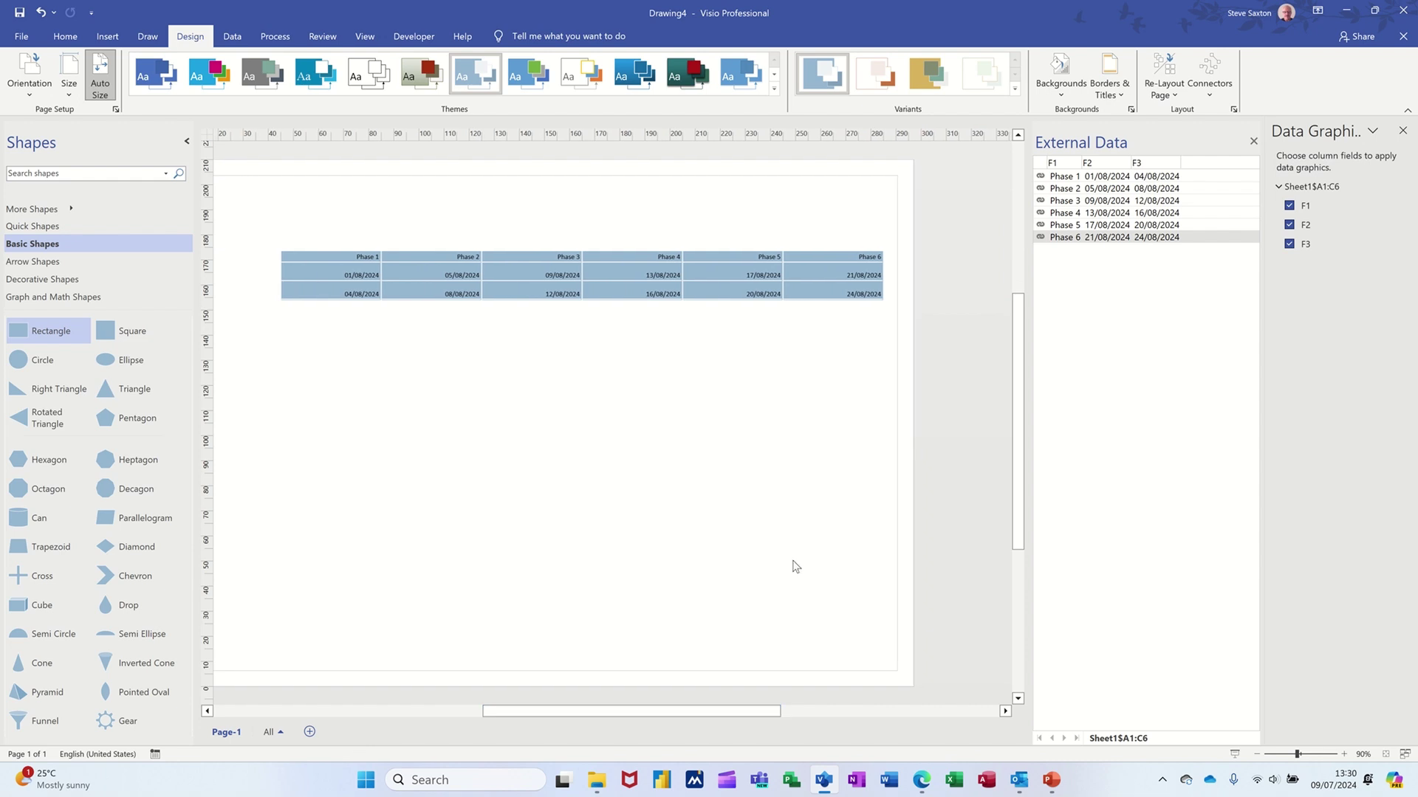
Zoom in on the row of phase blocks and launch Excel from the taskbar
{"action": "scroll", "coordinate": [805, 573], "scroll_direction": "up", "scroll_amount": 1}
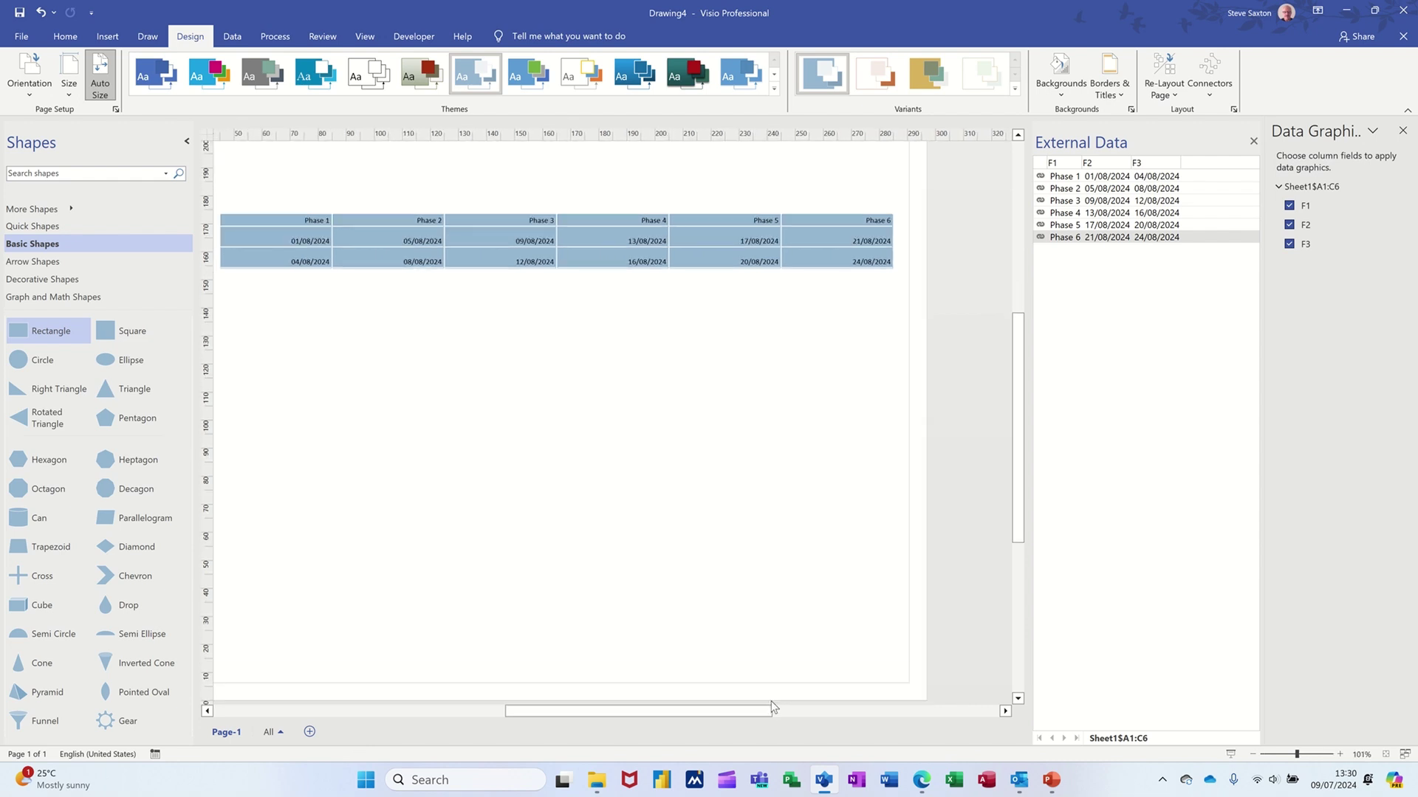
{"action": "left_click_drag", "start_coordinate": [770, 710], "coordinate": [761, 709]}
{"action": "scroll", "coordinate": [768, 544], "scroll_direction": "up", "scroll_amount": 3}
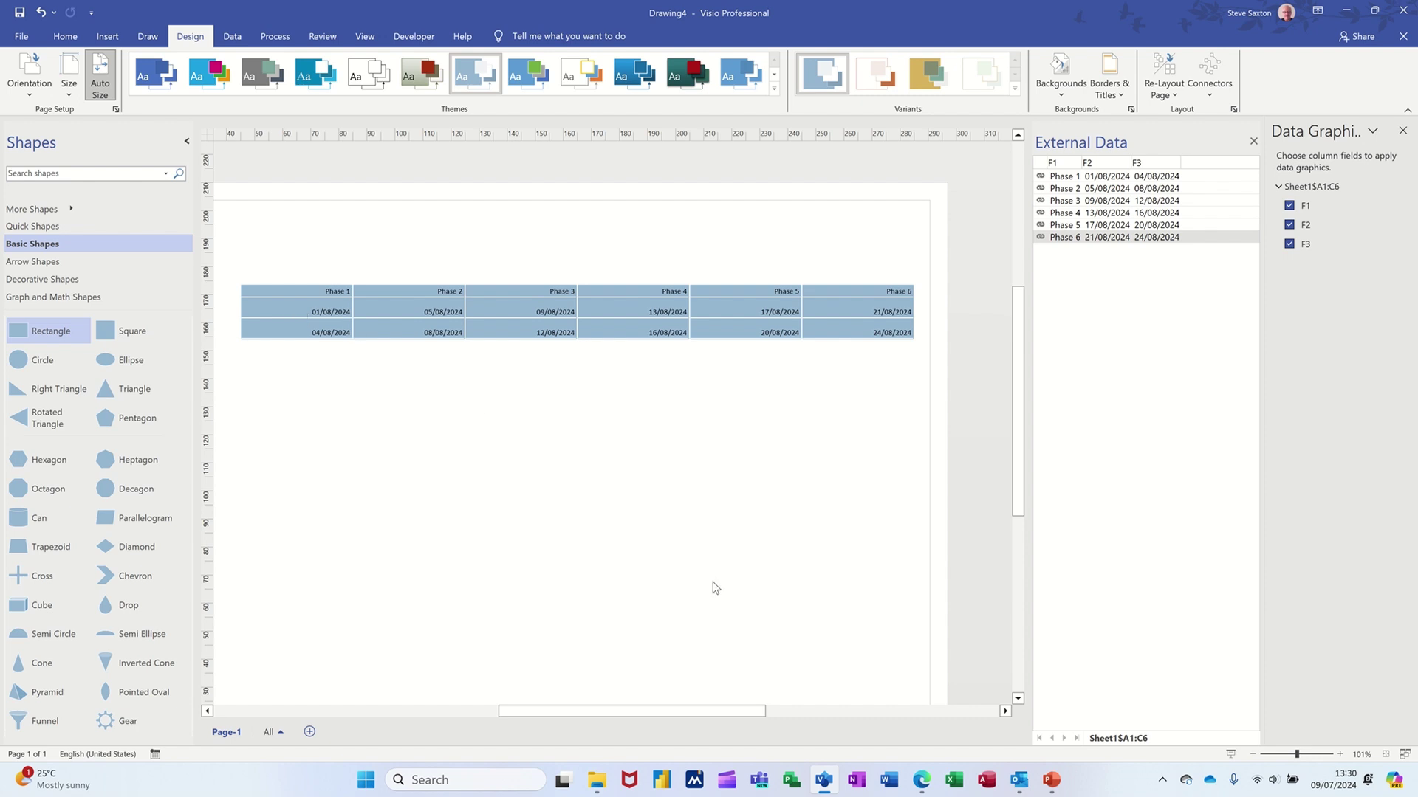
{"action": "left_click", "coordinate": [952, 781]}
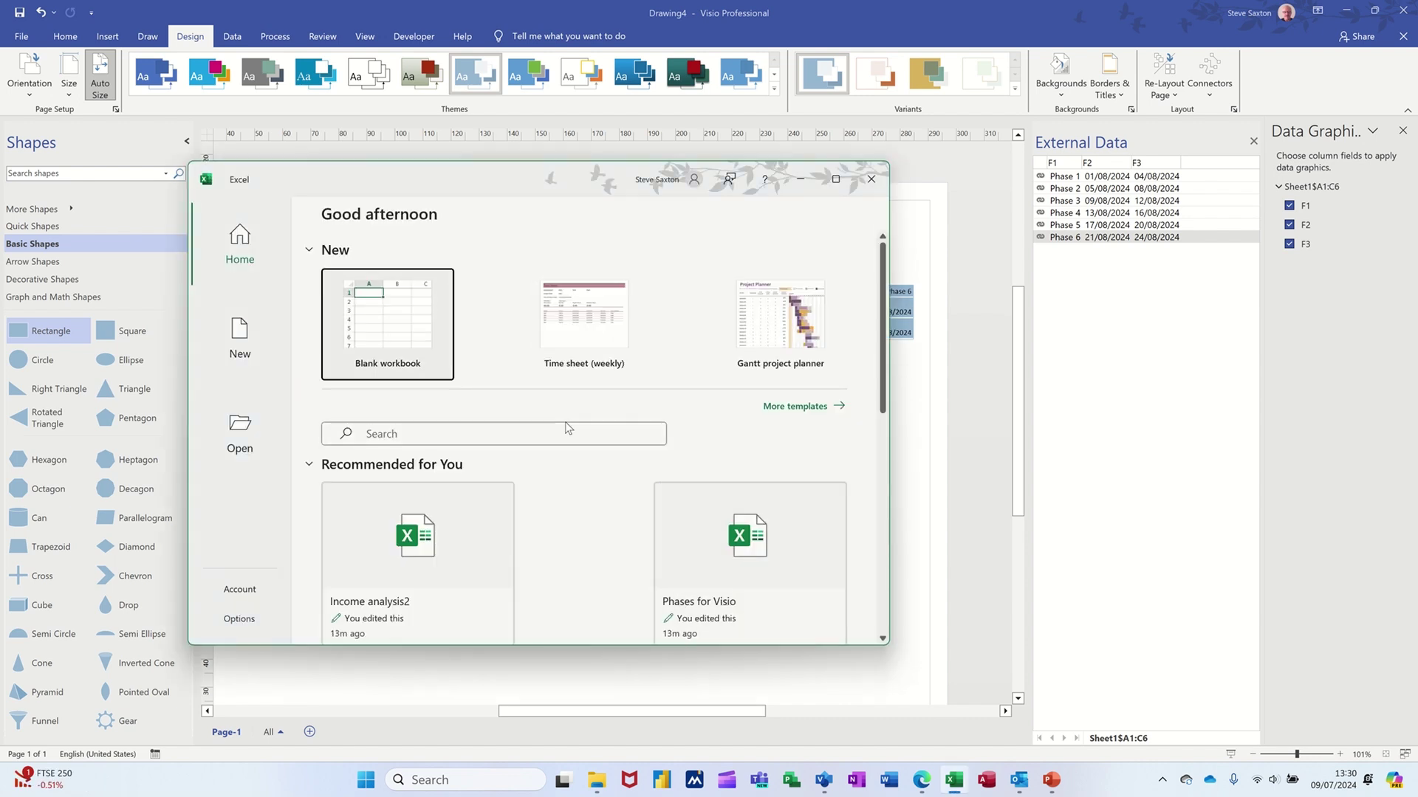
In Excel, change Phases for Visio's B1 start date to 5/8/24, then close Excel
{"action": "left_click", "coordinate": [835, 179]}
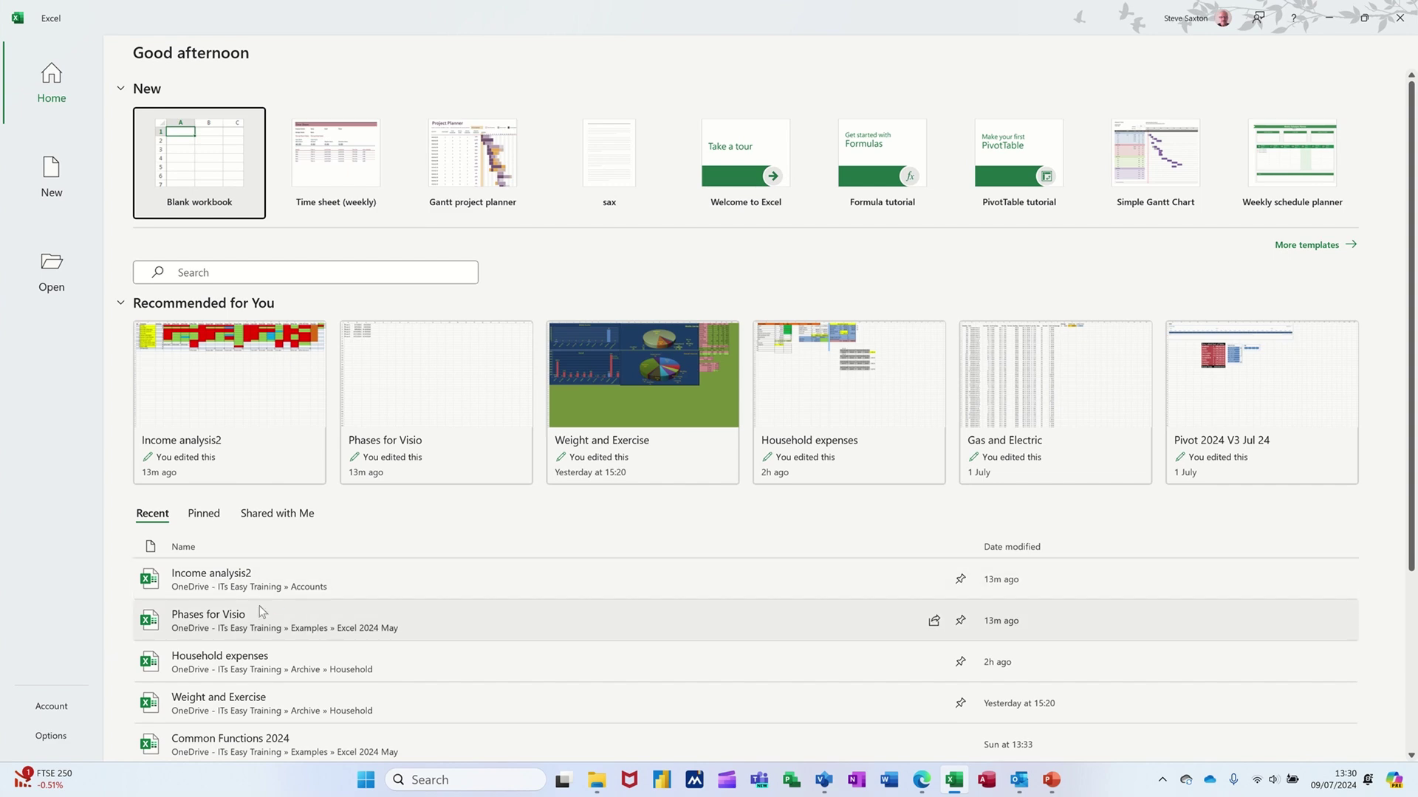
{"action": "left_click", "coordinate": [226, 620]}
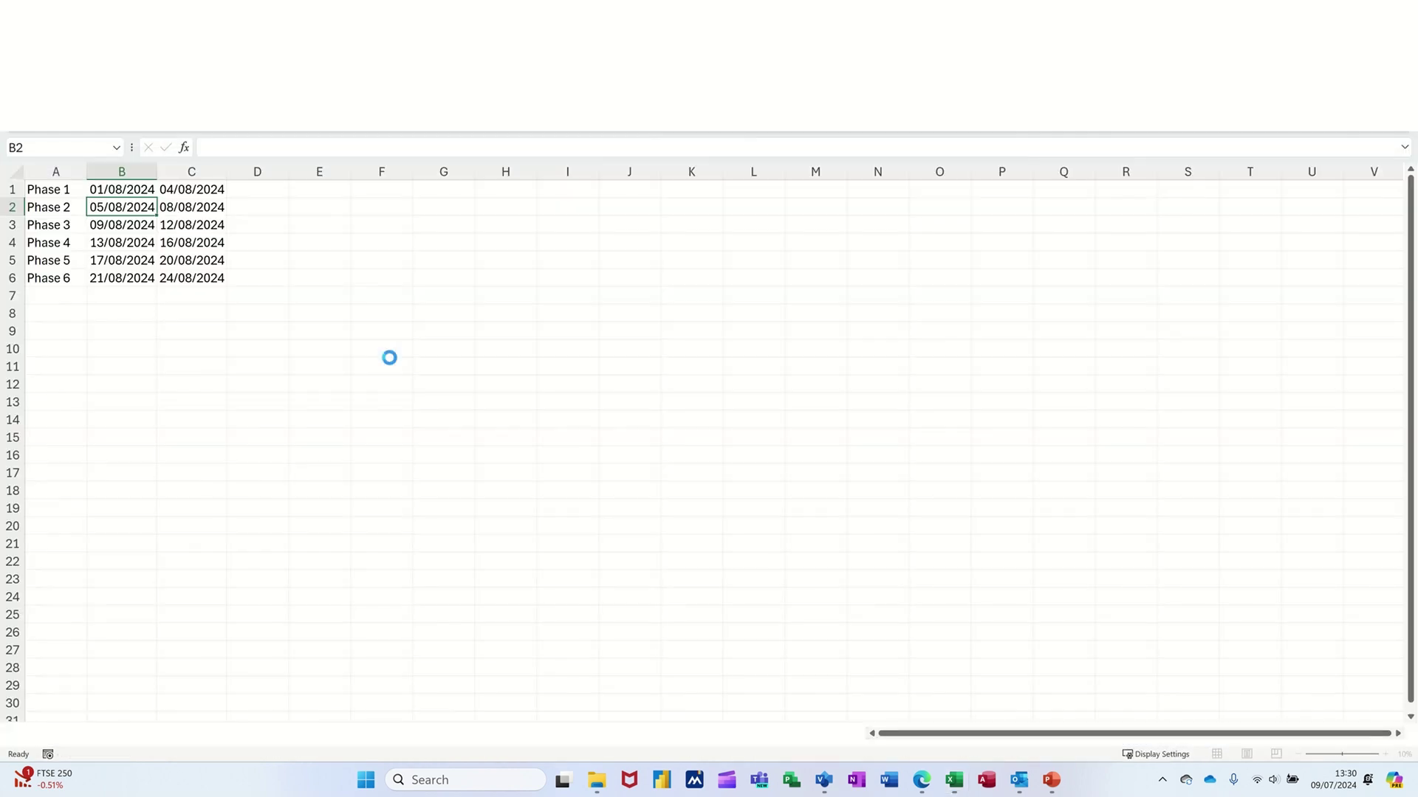
{"action": "left_click", "coordinate": [104, 188]}
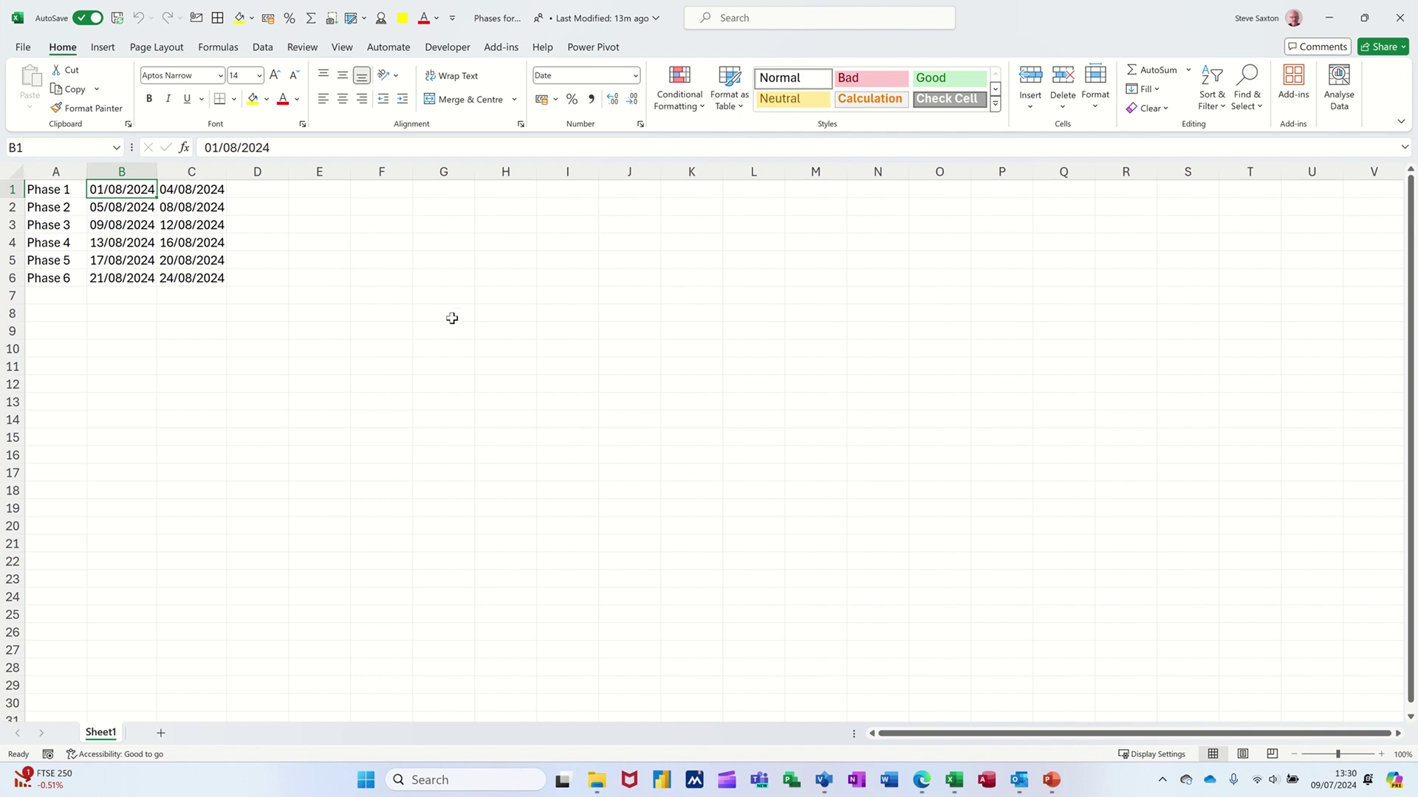
{"action": "type", "text": "5/8/24"}
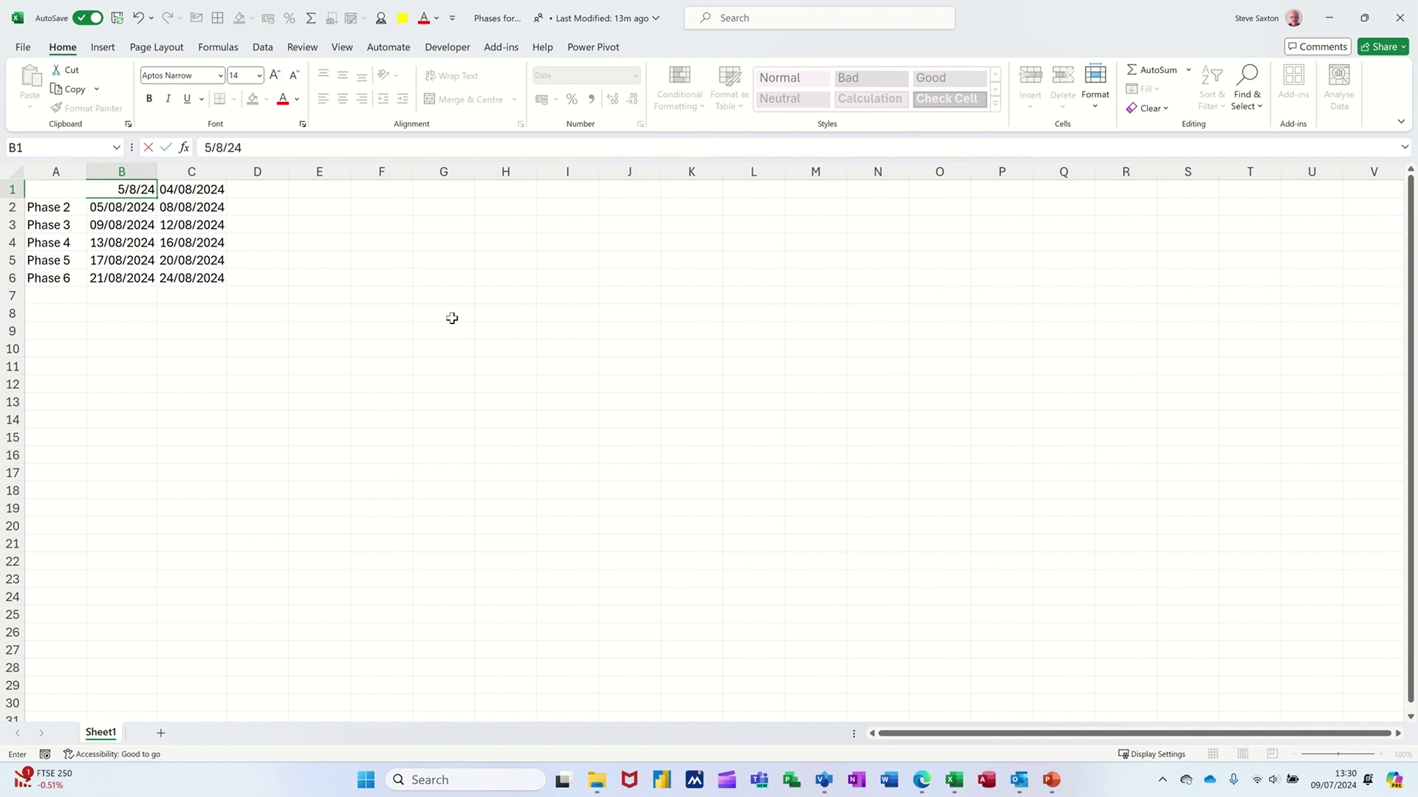
{"action": "left_click", "coordinate": [452, 318]}
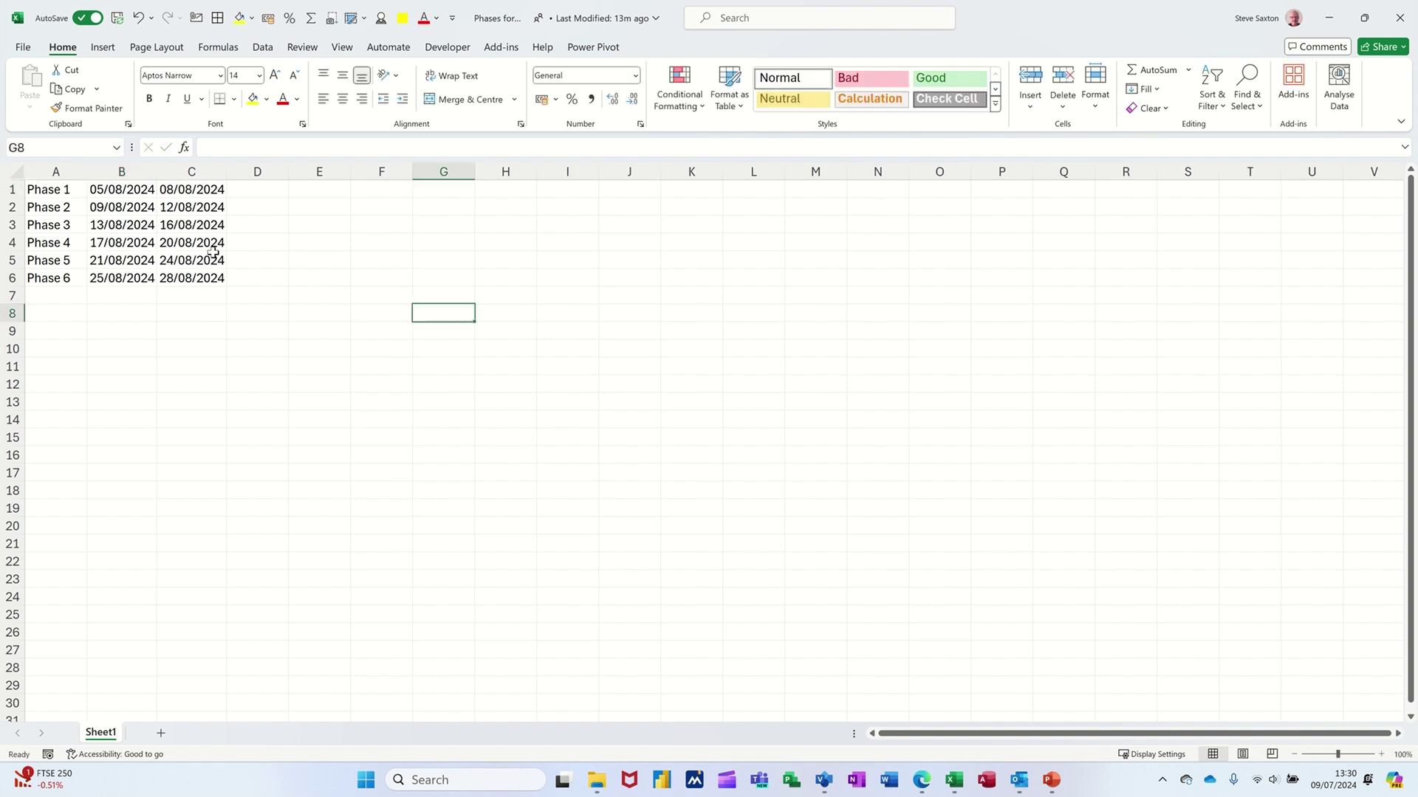
{"action": "left_click", "coordinate": [1397, 23]}
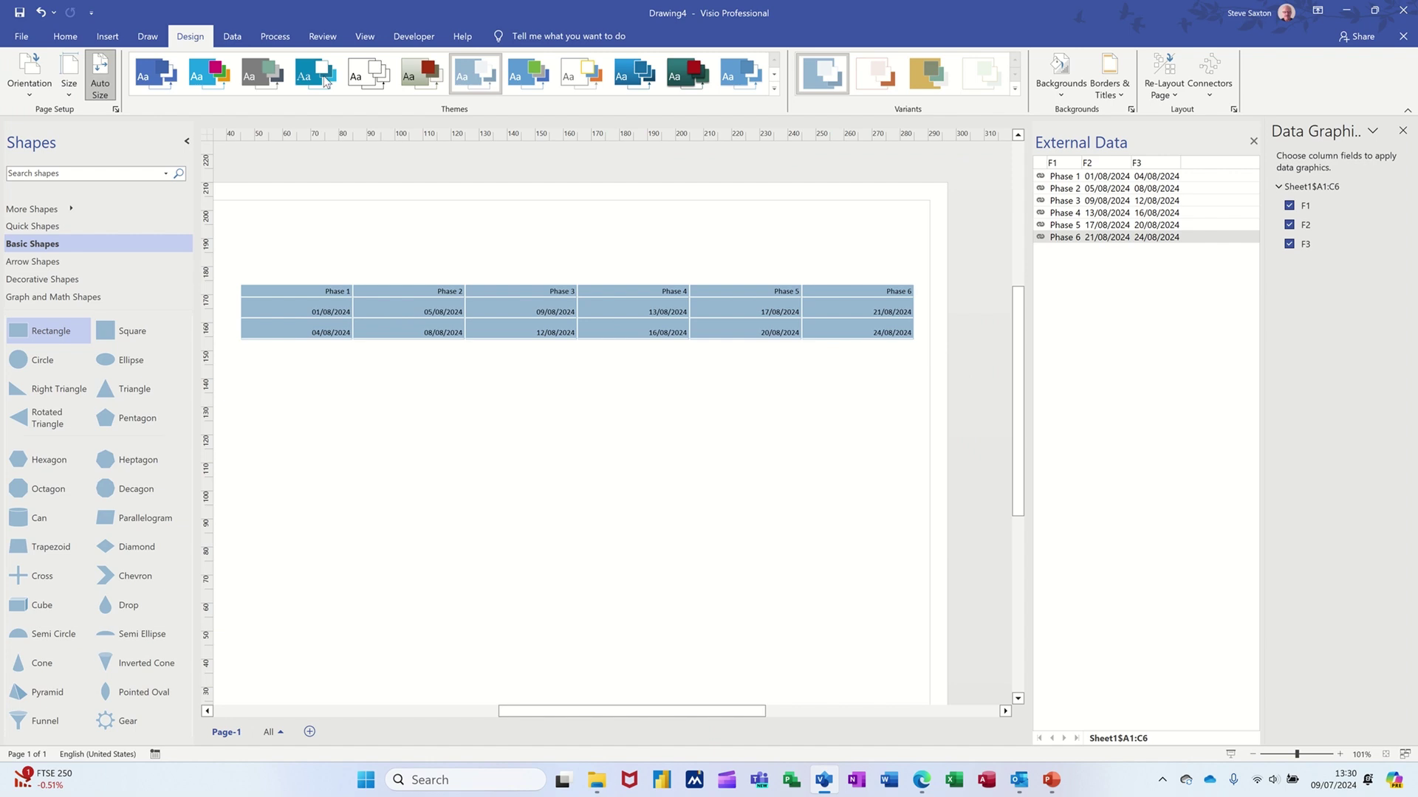
Refresh all linked data so the phase blocks show 05/08/2024 through 28/08/2024
{"action": "left_click", "coordinate": [233, 37]}
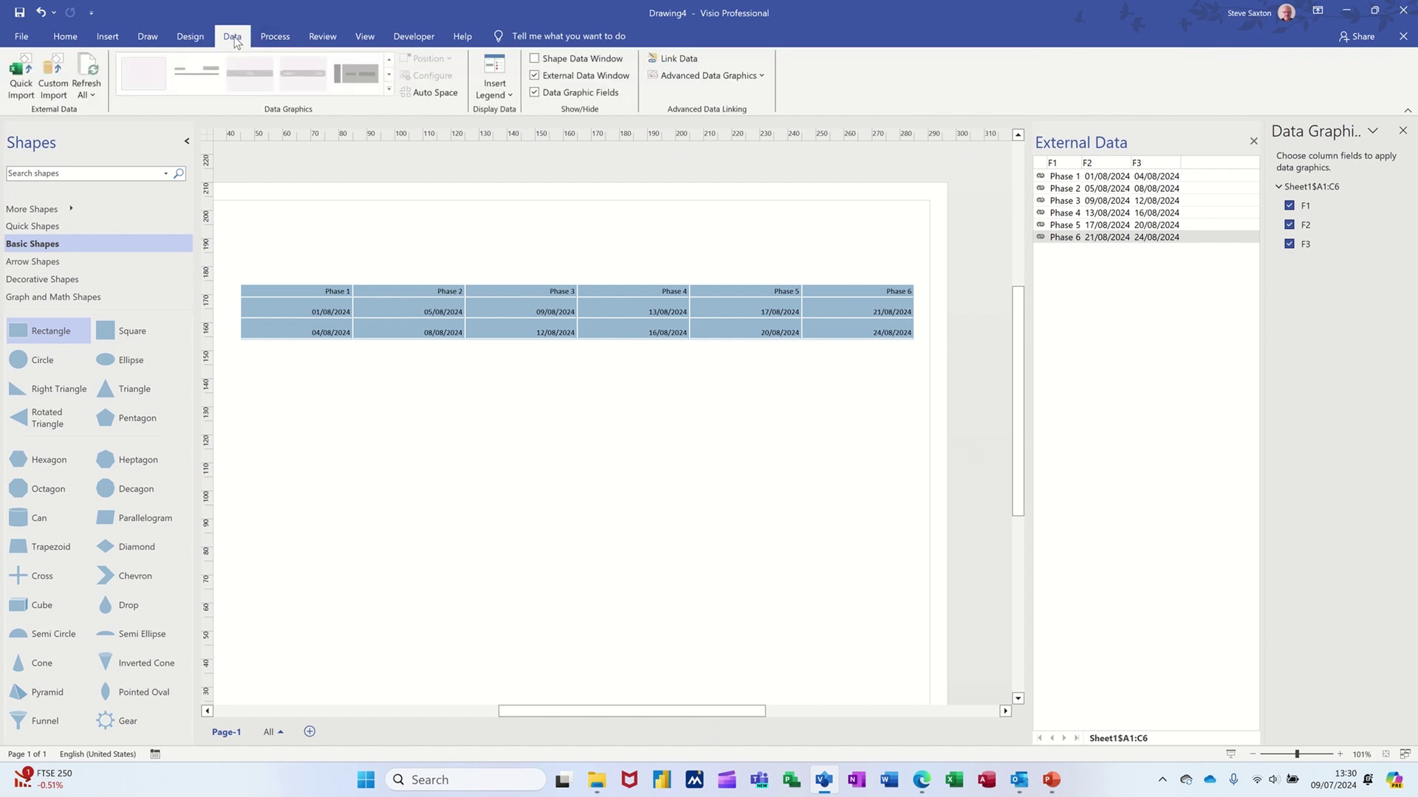
{"action": "left_click", "coordinate": [86, 70]}
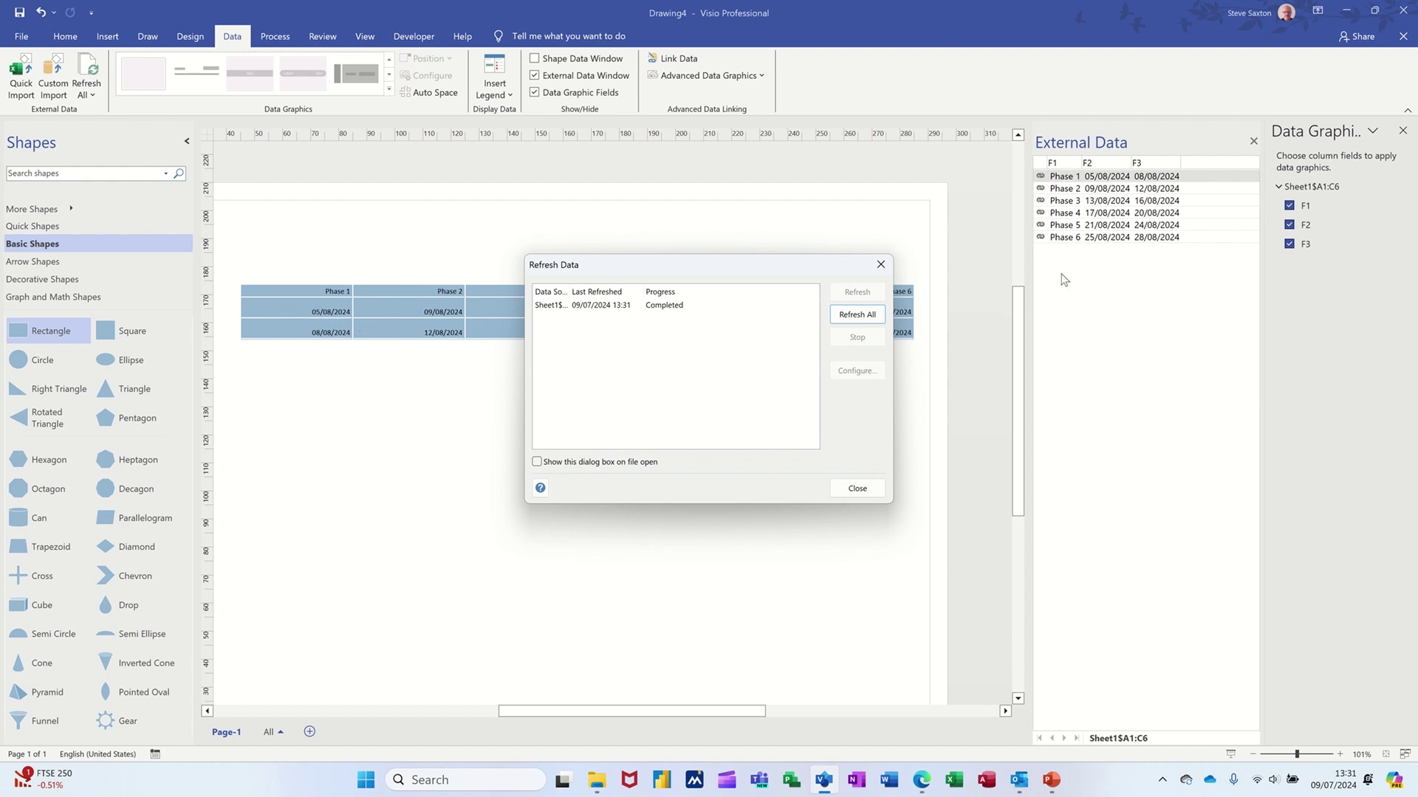
{"action": "left_click", "coordinate": [855, 489]}
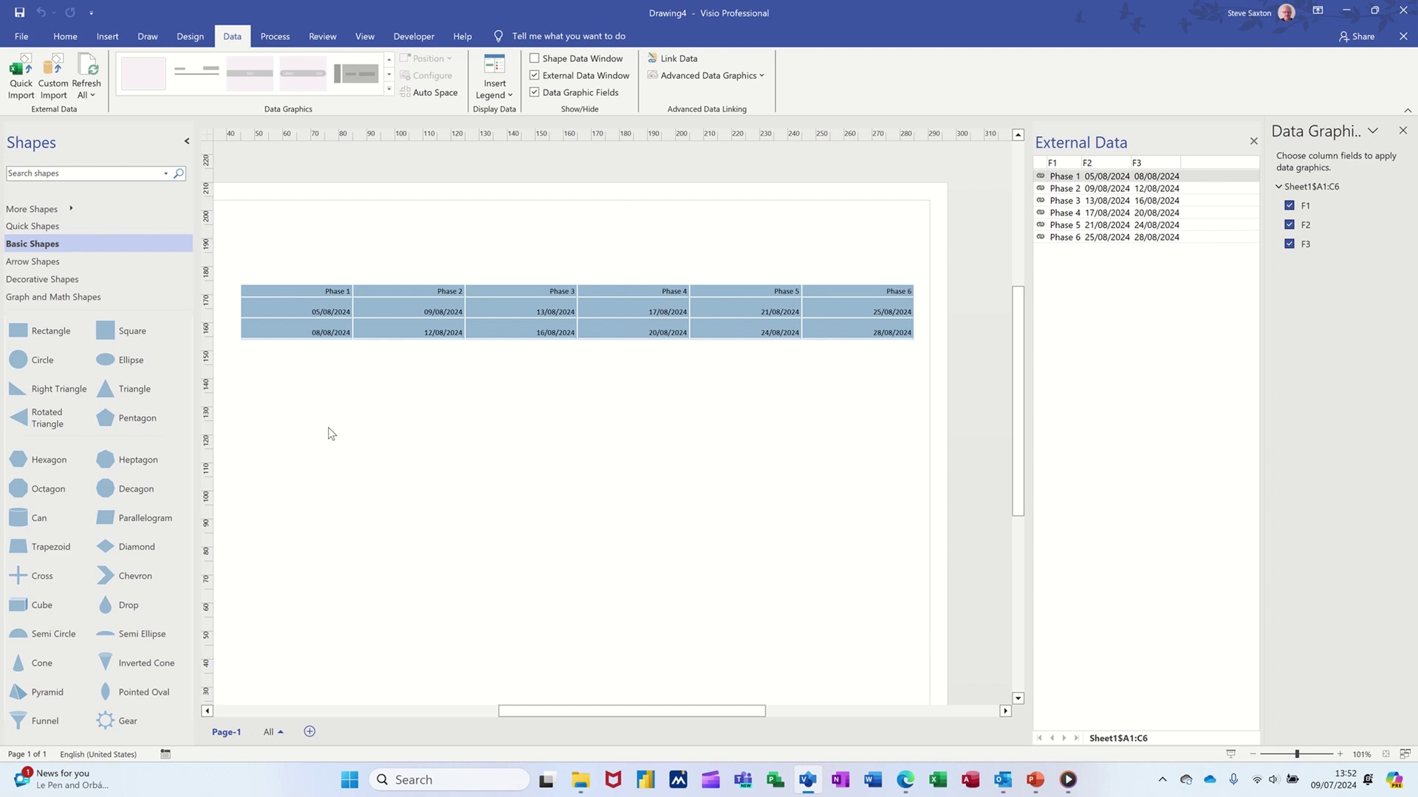
Create a new drawing, Drawing8, from the Timeline template
{"action": "left_click", "coordinate": [22, 37]}
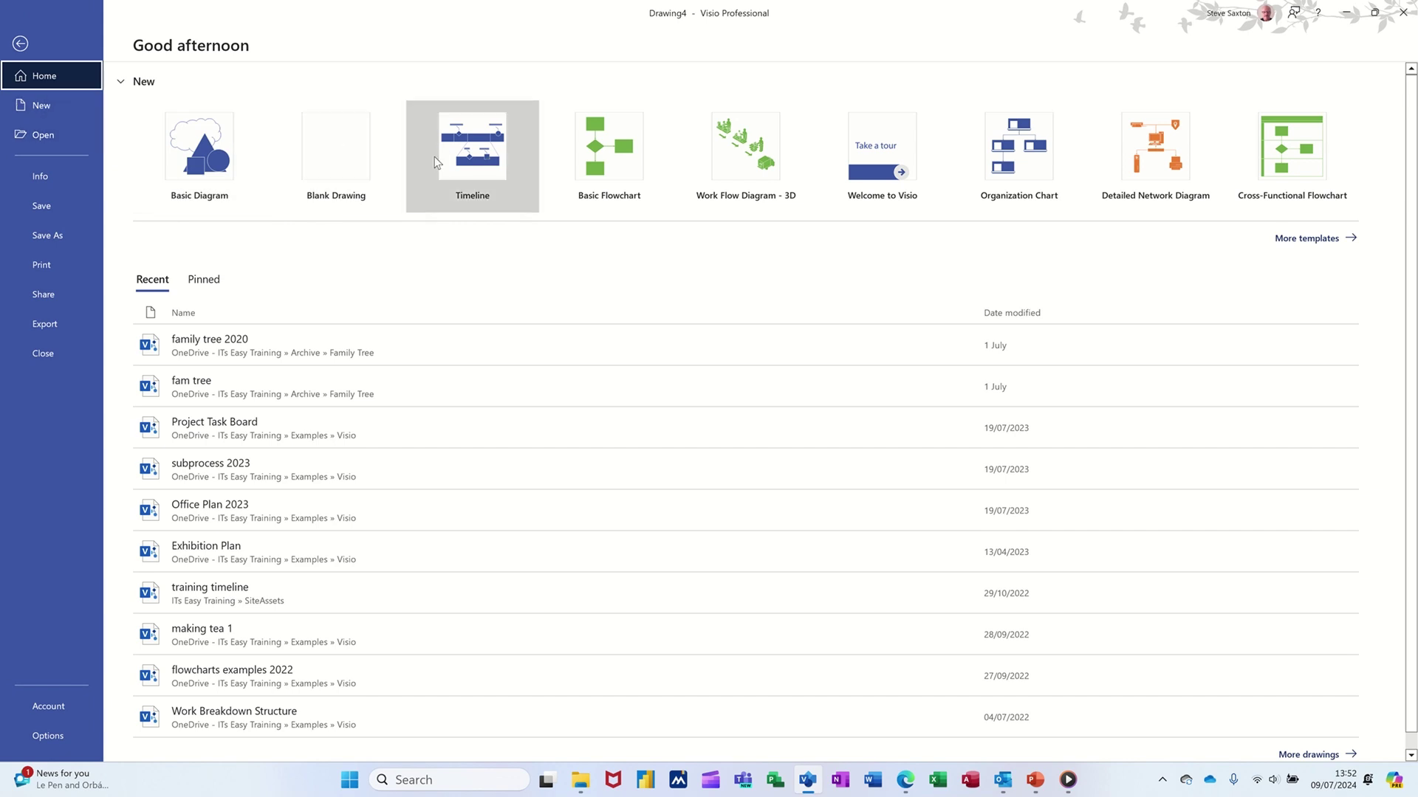
{"action": "left_click", "coordinate": [477, 160]}
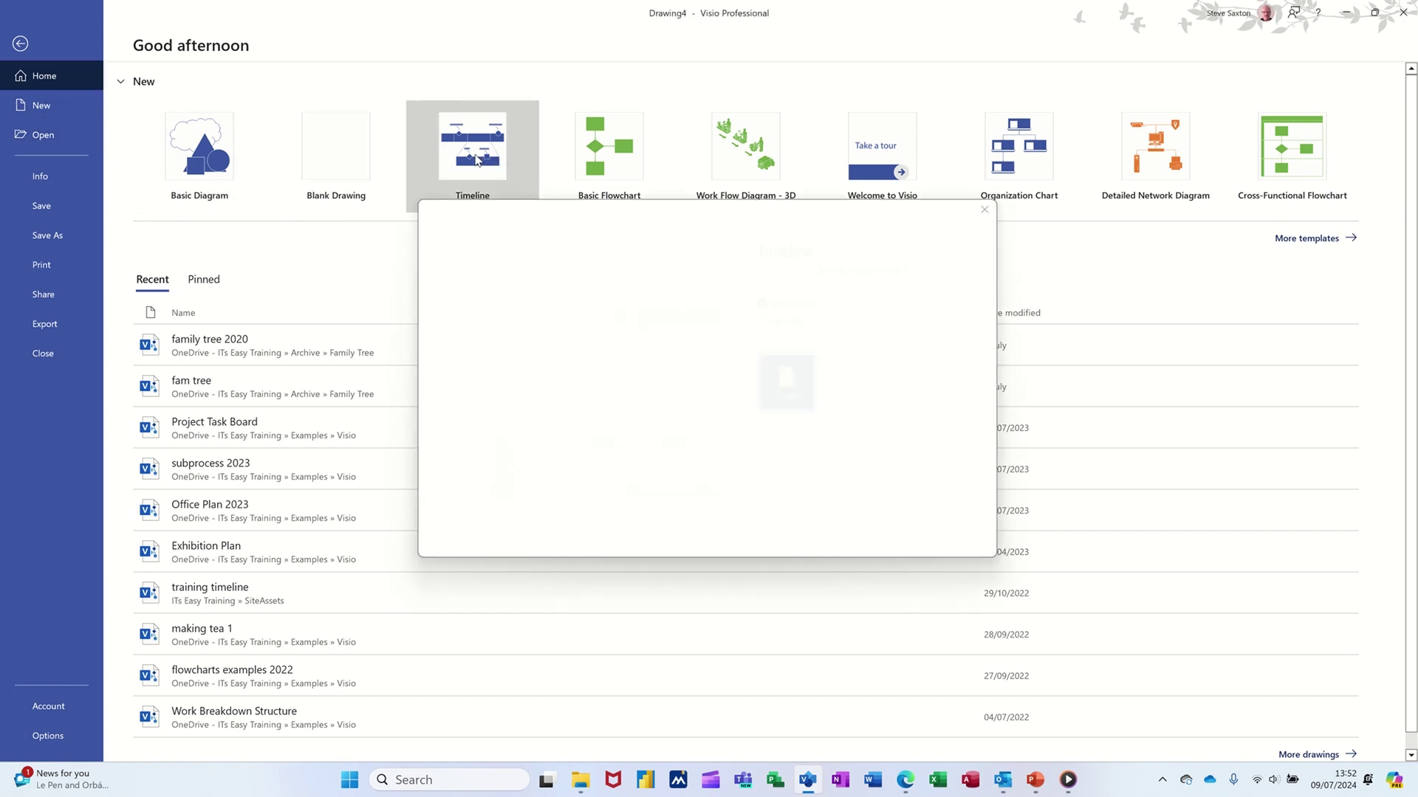
{"action": "double_click", "coordinate": [507, 332]}
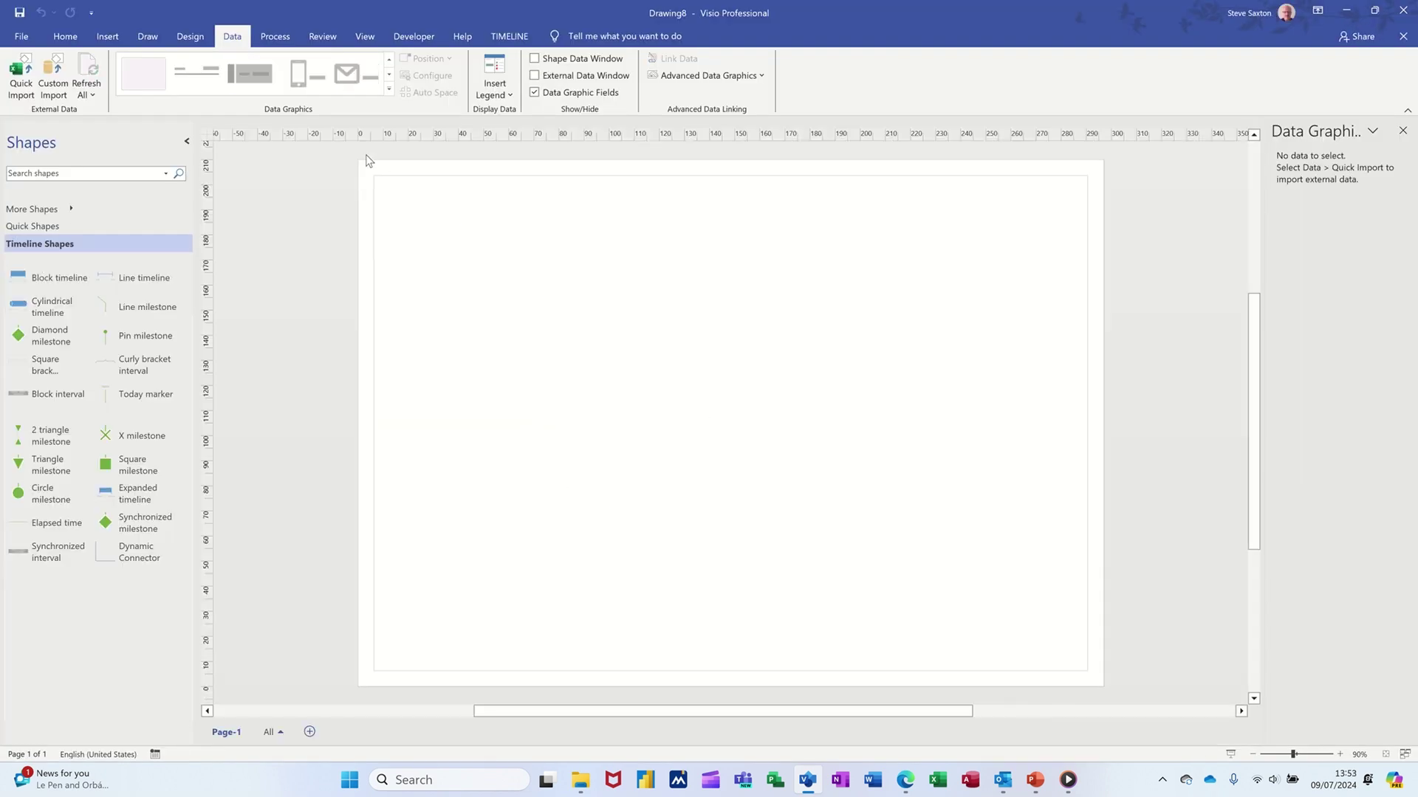
Quick-import Phases for Visio.xlsx, bringing fields F1–F3 from Sheet1$A1:C6
{"action": "left_click", "coordinate": [21, 84]}
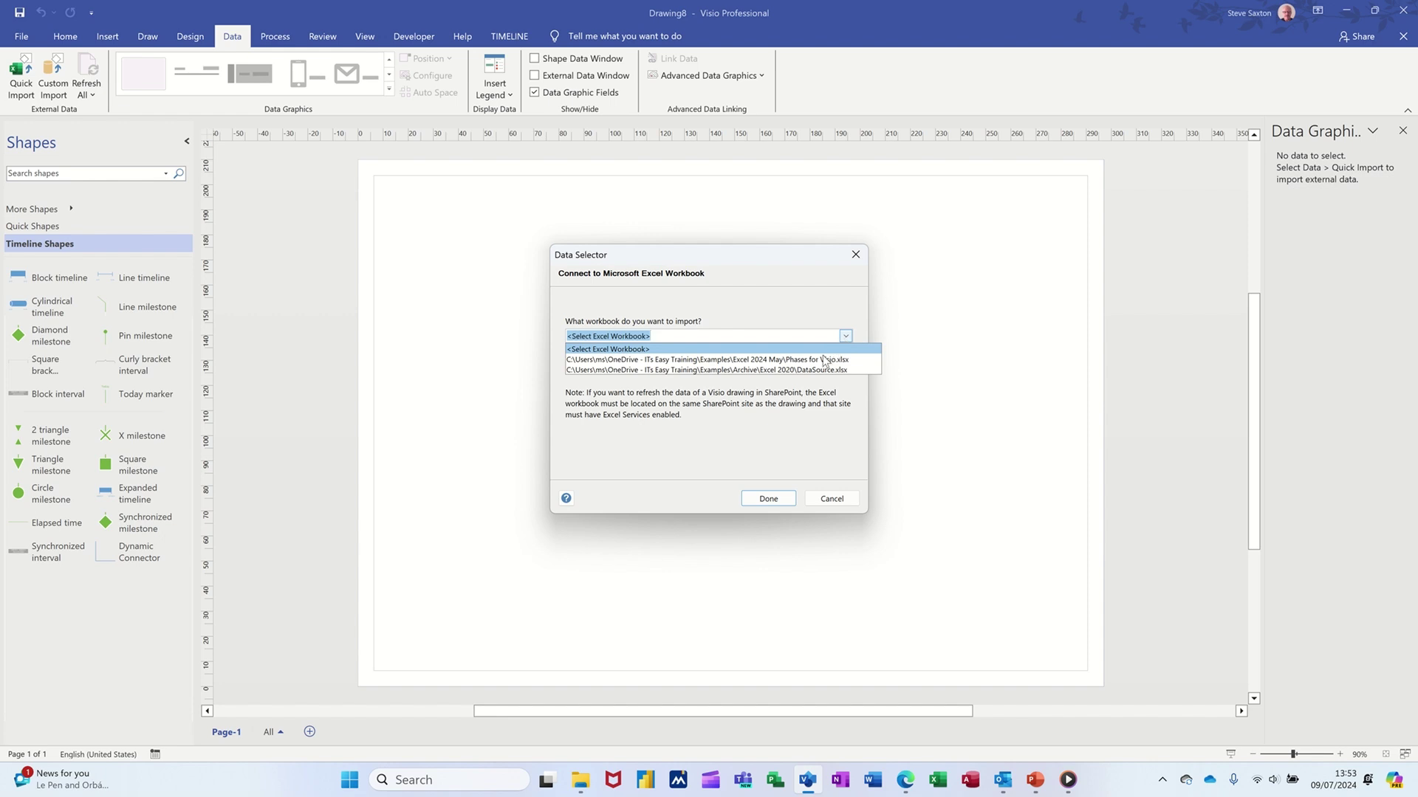
{"action": "left_click", "coordinate": [824, 360]}
{"action": "left_click", "coordinate": [767, 498]}
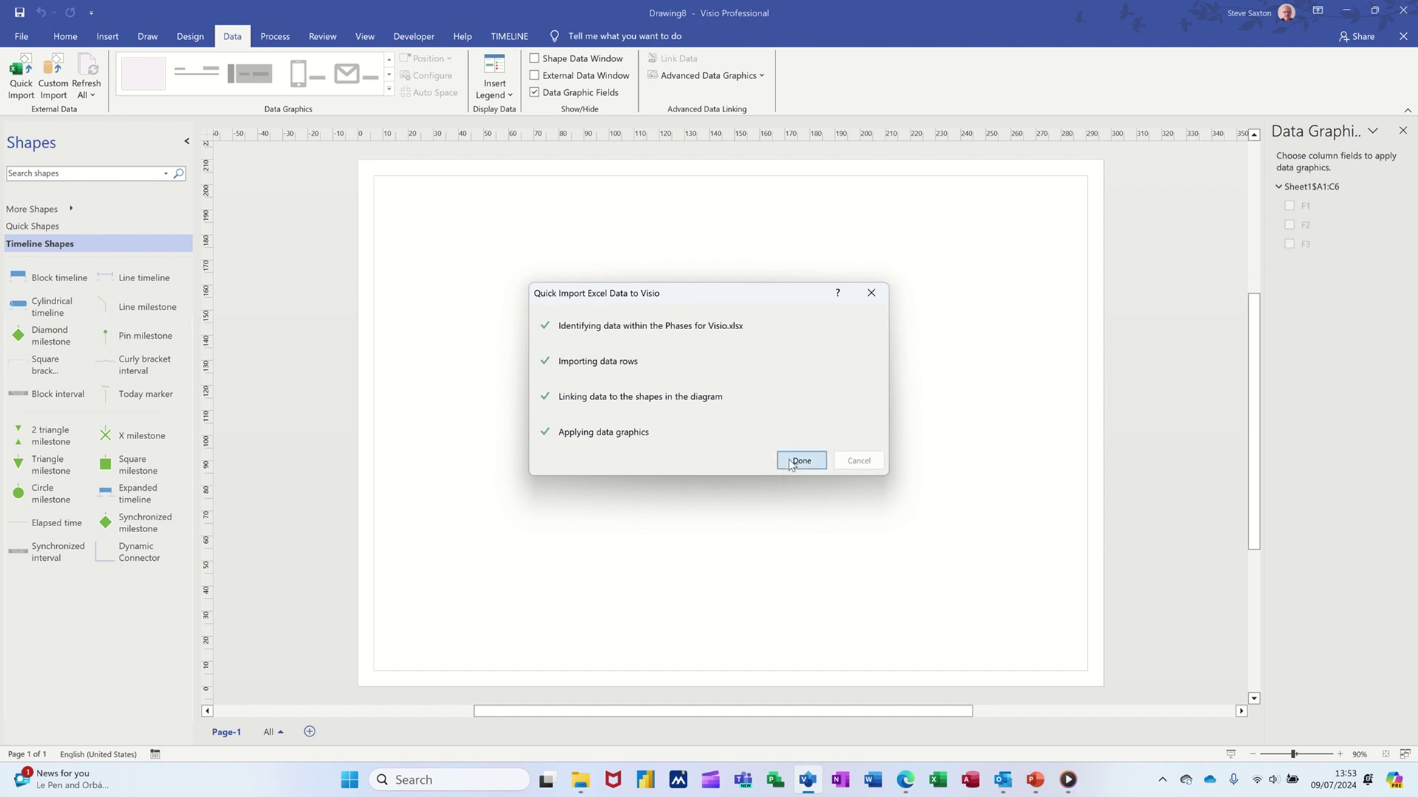
{"action": "left_click", "coordinate": [801, 461]}
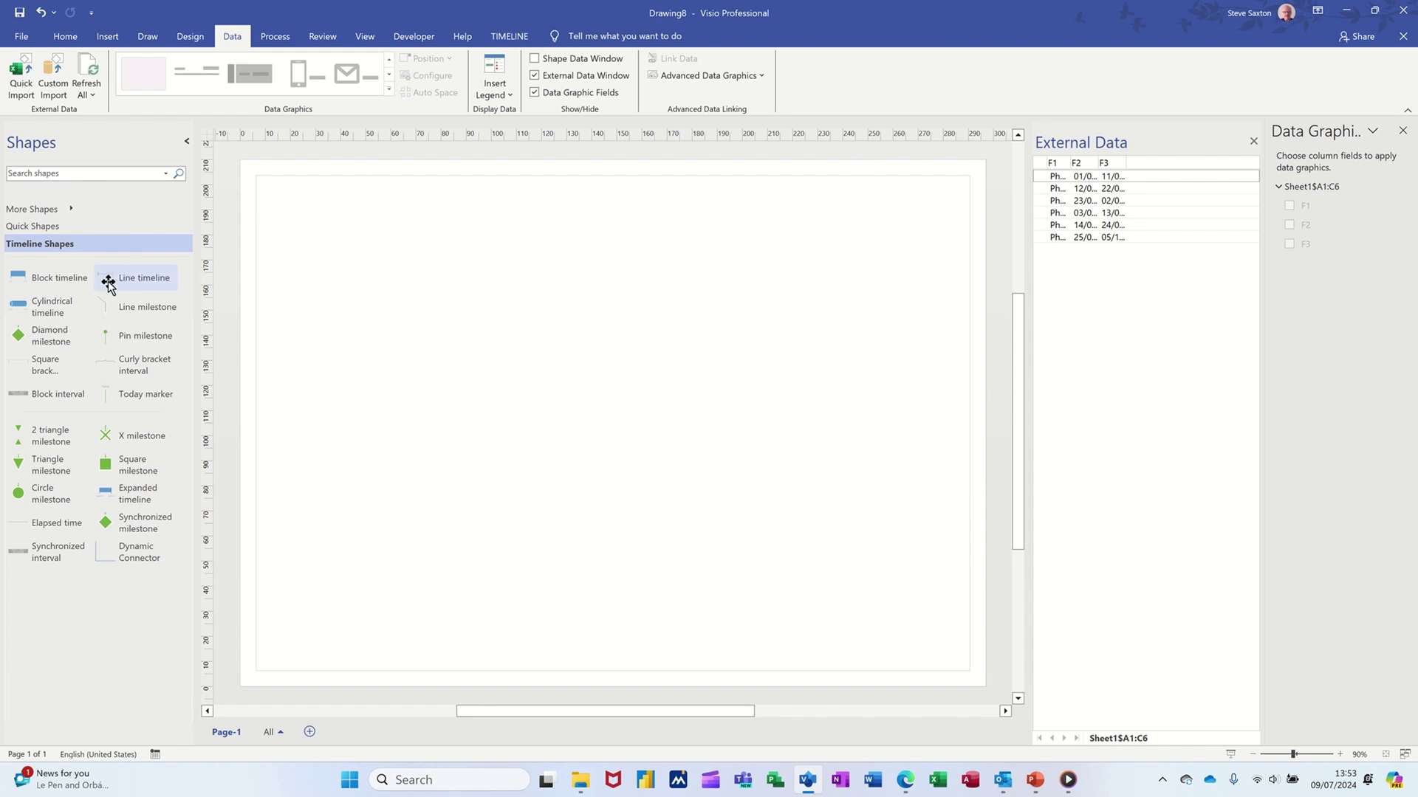
Place a block timeline from 11/06/2024 to 31/10/2024 with a monthly scale
{"action": "left_click_drag", "start_coordinate": [45, 277], "coordinate": [608, 307]}
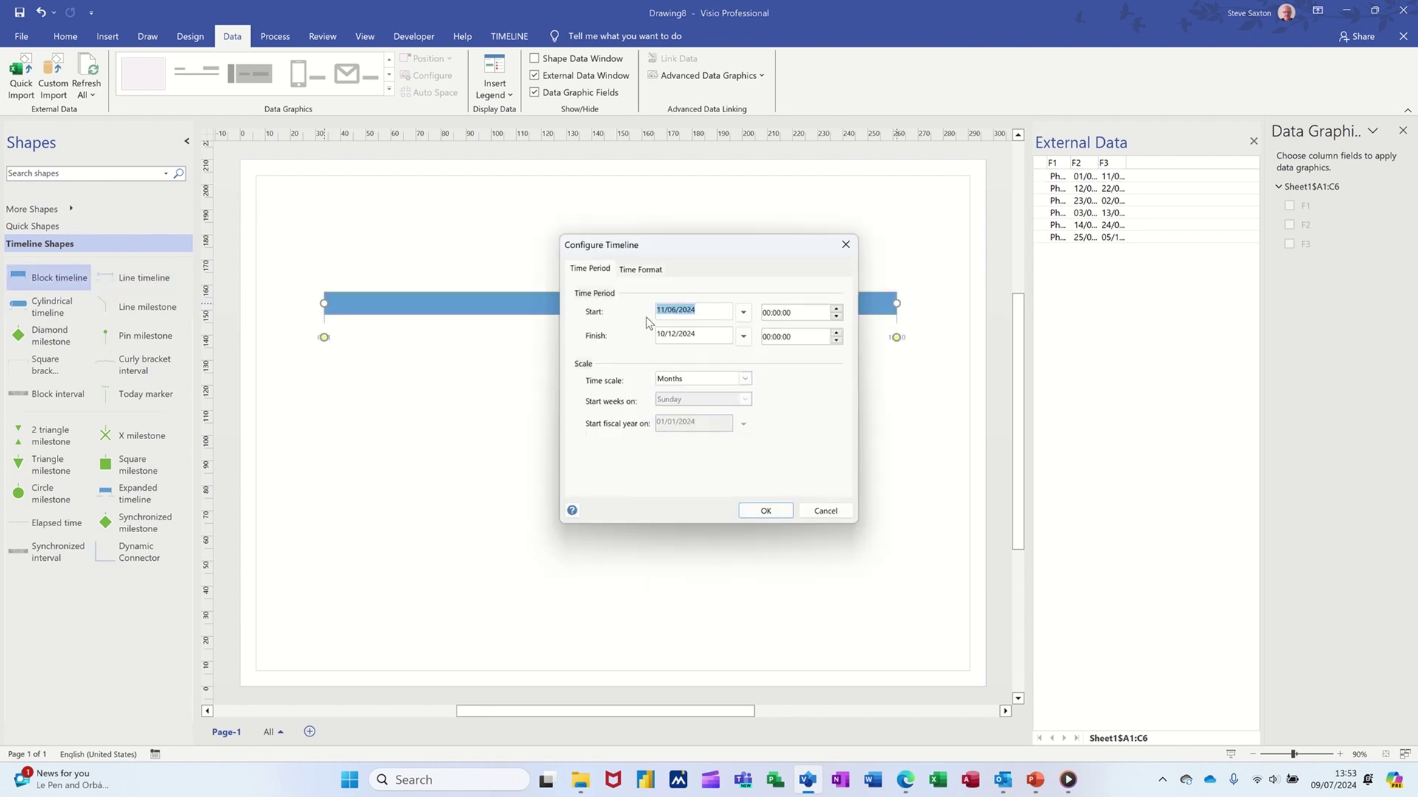
{"action": "left_click", "coordinate": [744, 337]}
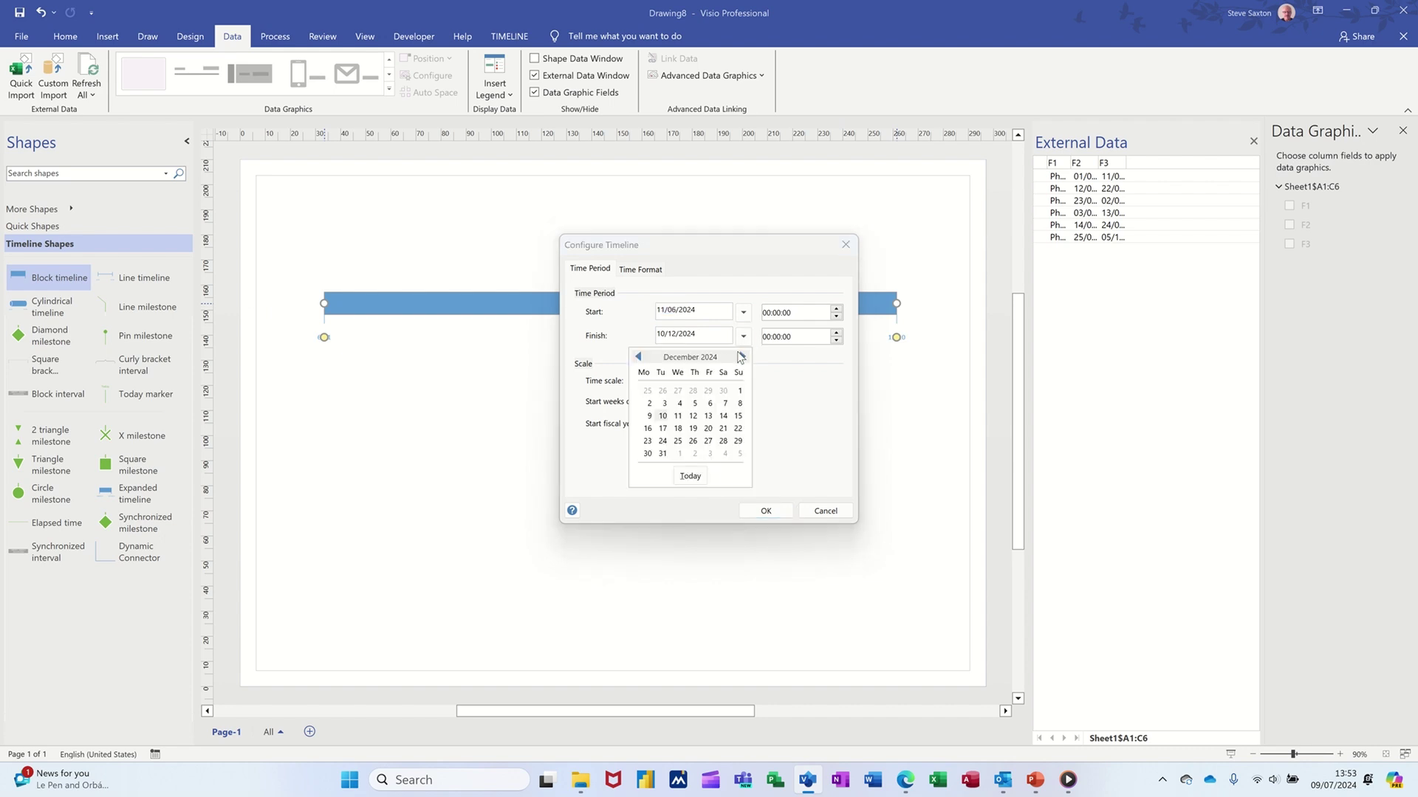
{"action": "left_click", "coordinate": [639, 357]}
{"action": "scroll", "coordinate": [676, 424], "scroll_direction": "up", "scroll_amount": 1}
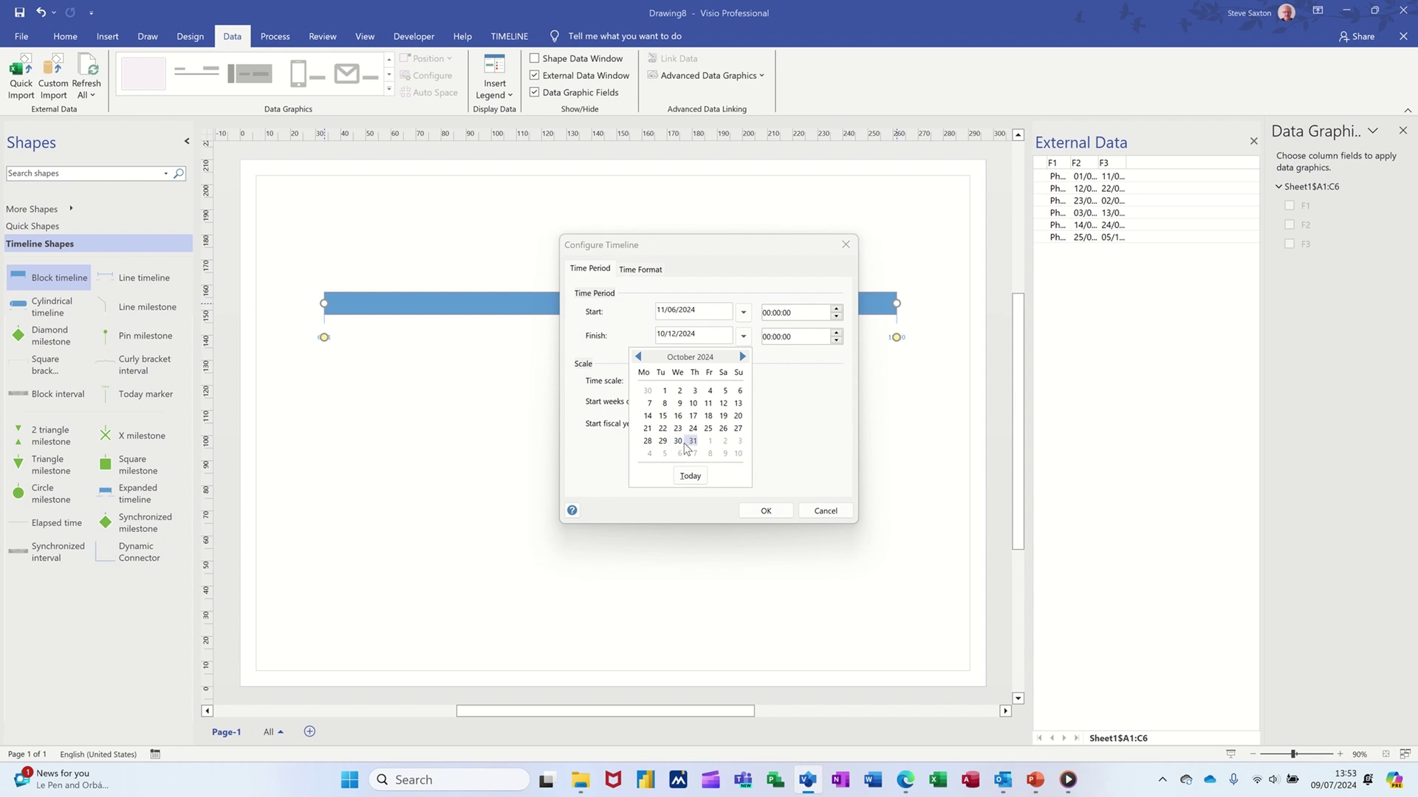
{"action": "left_click", "coordinate": [691, 442]}
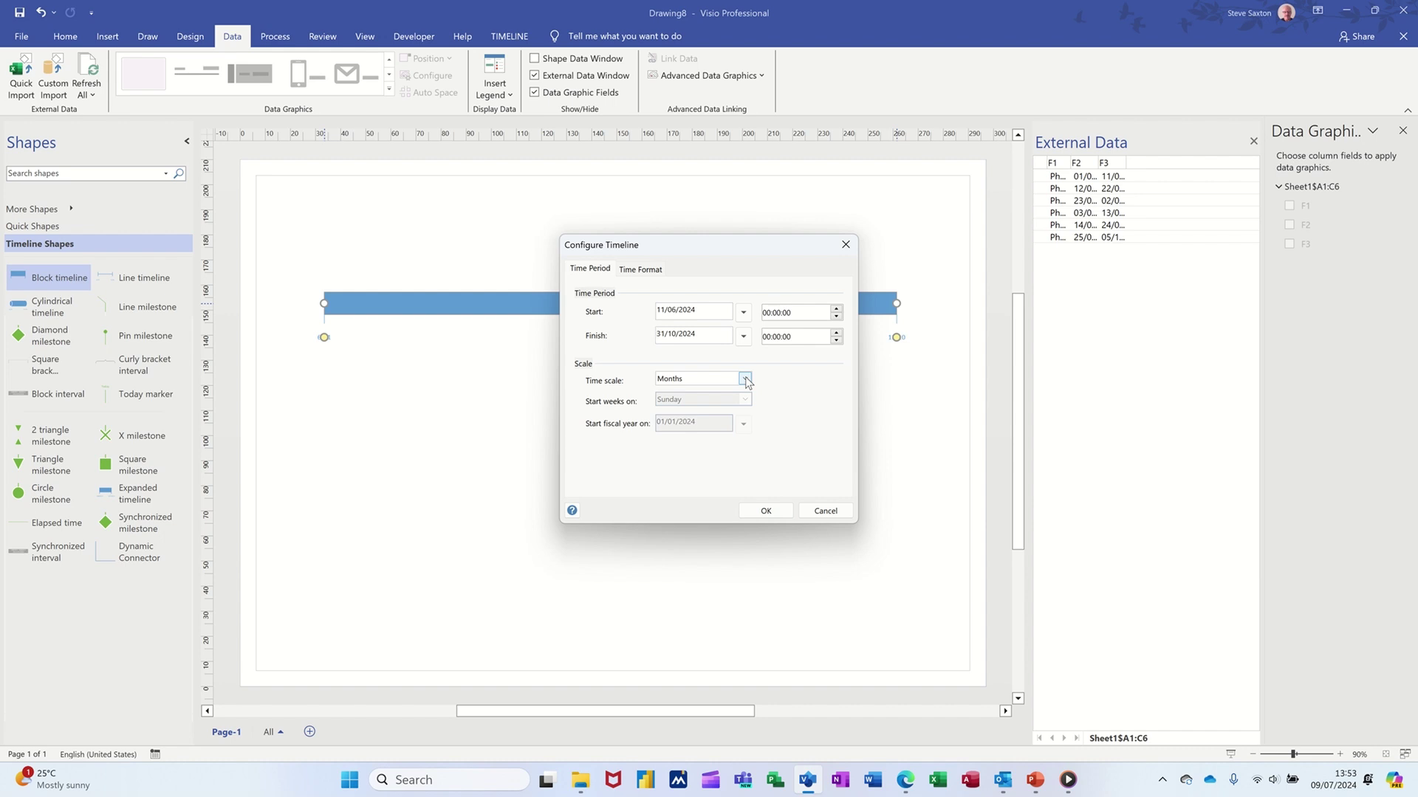
{"action": "left_click", "coordinate": [763, 511]}
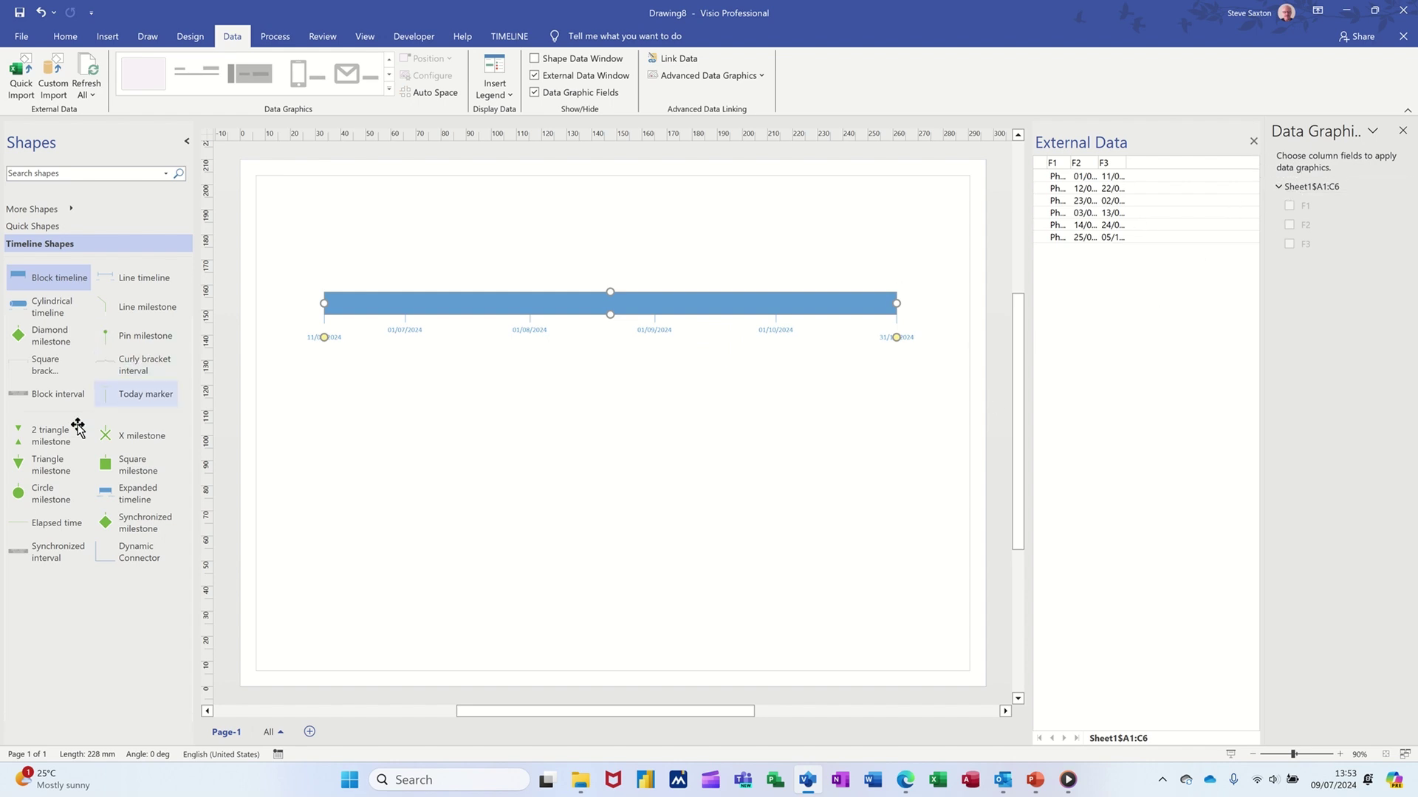
{"action": "left_click", "coordinate": [39, 393]}
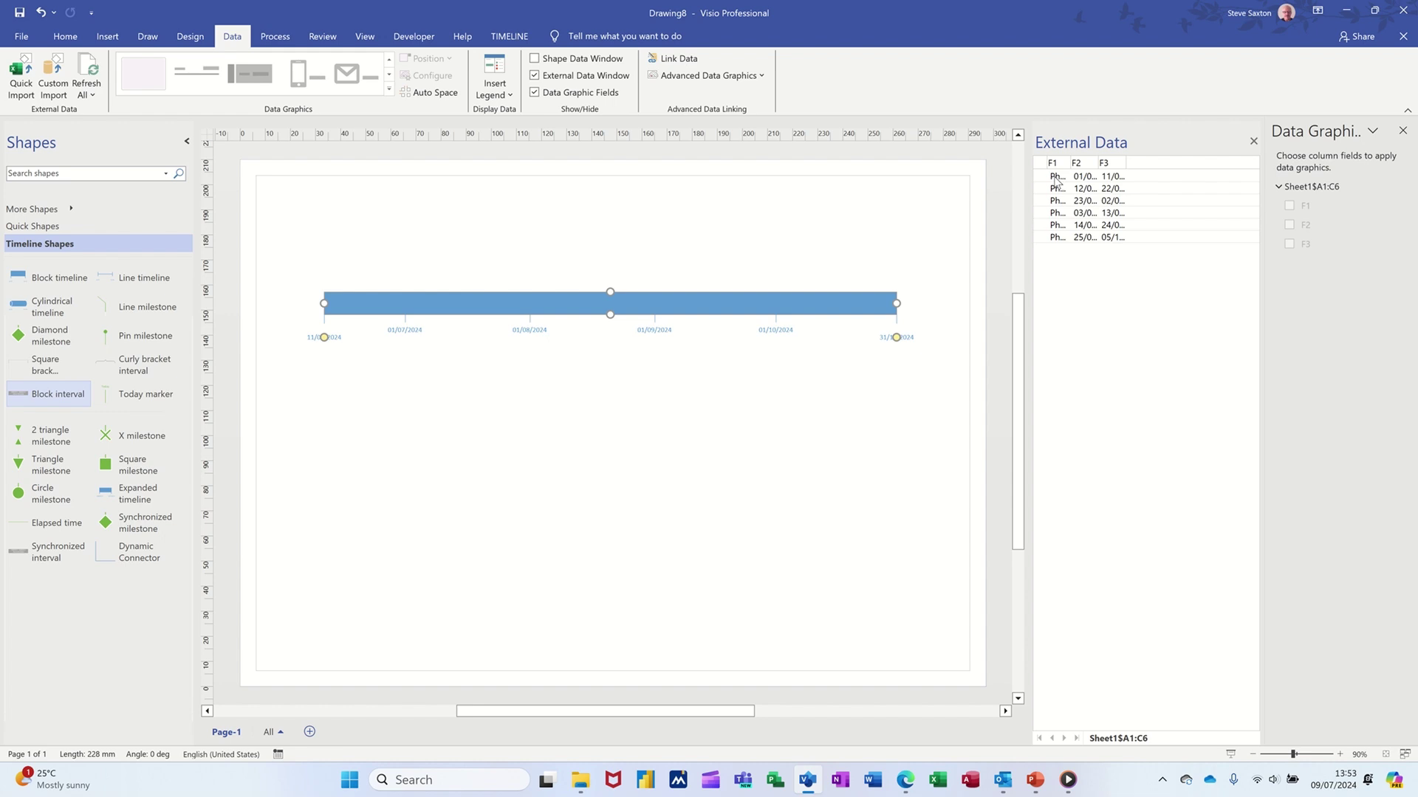
Drop the first phase row as a 23/07/2024–17/08/2024 interval and autofit columns F1–F3
{"action": "left_click_drag", "start_coordinate": [1056, 181], "coordinate": [550, 420]}
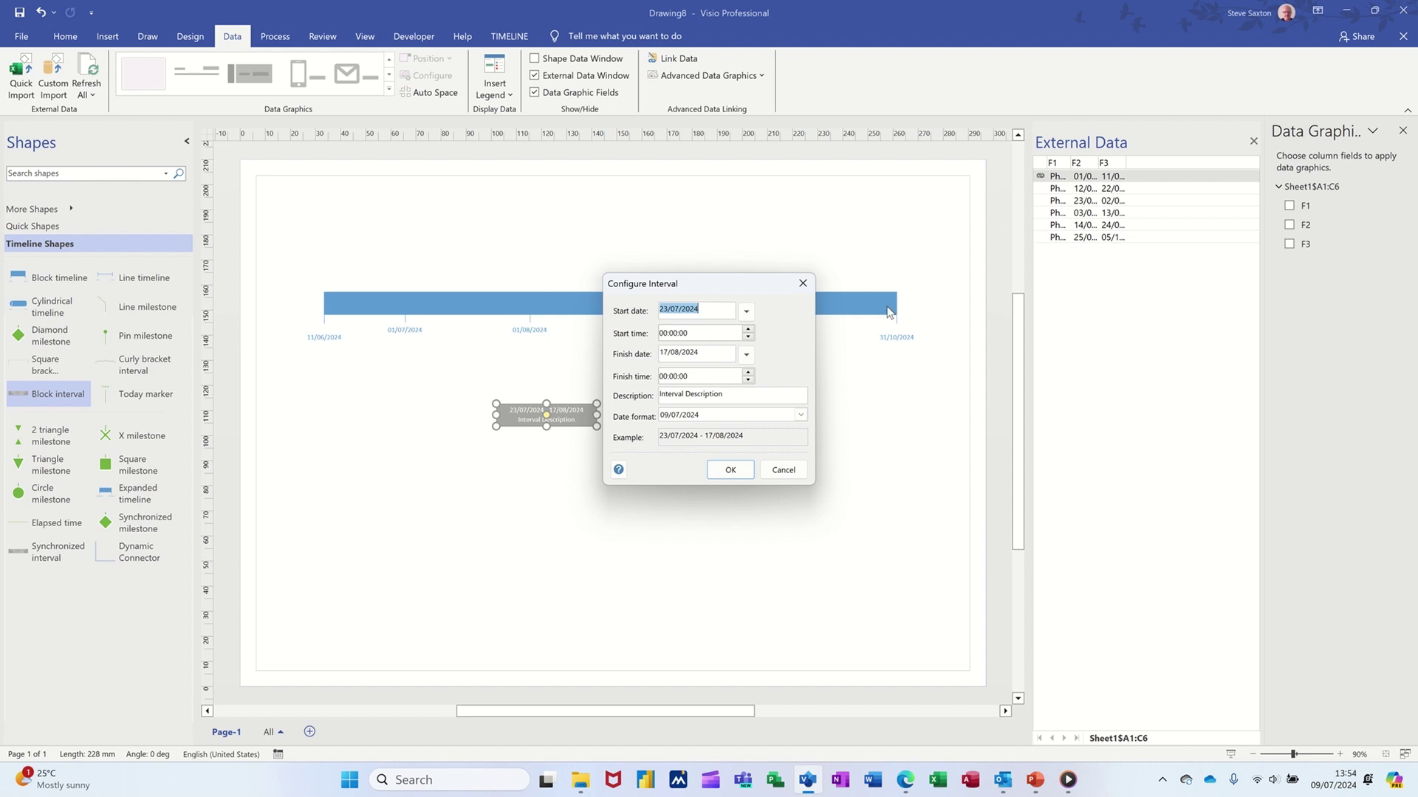
{"action": "left_click", "coordinate": [783, 469]}
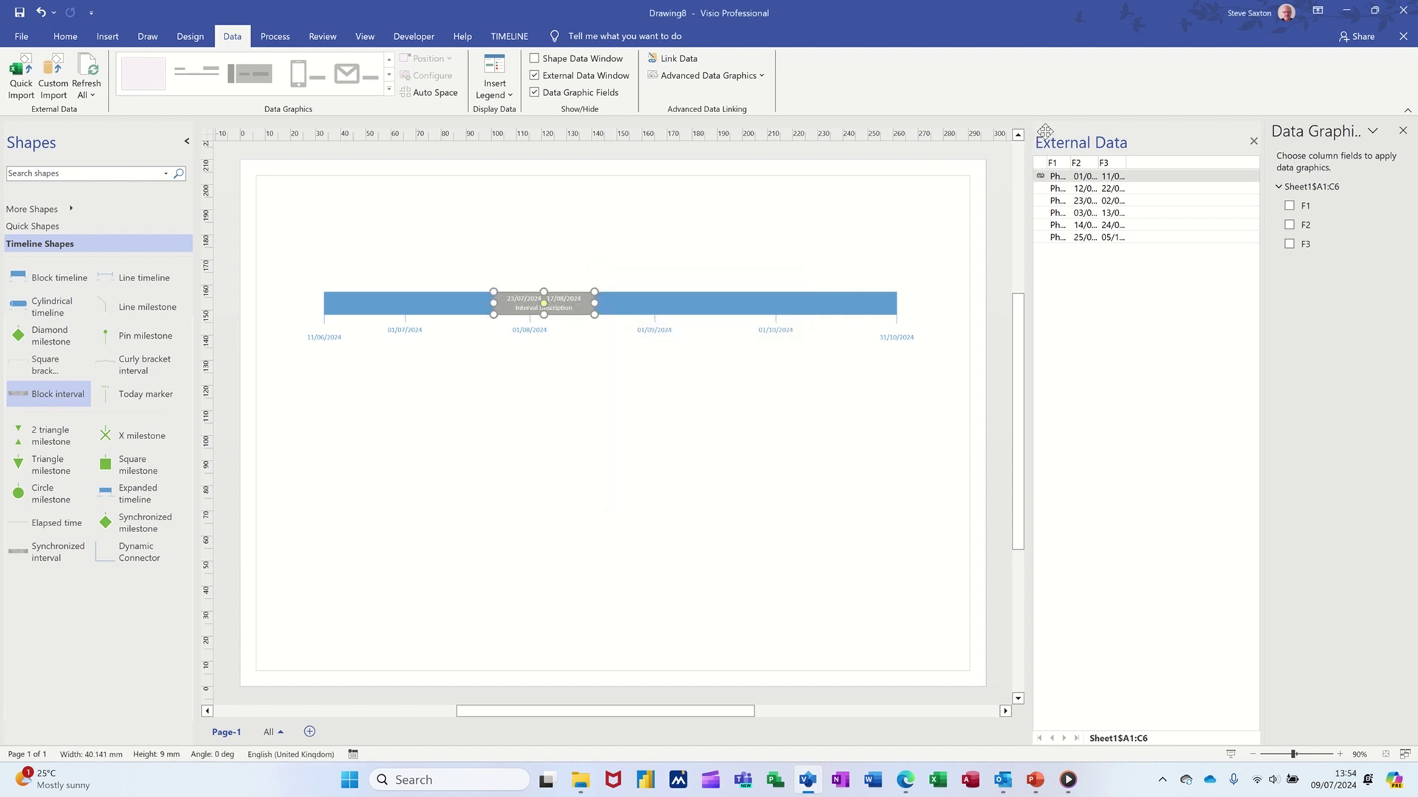
{"action": "double_click", "coordinate": [1072, 161]}
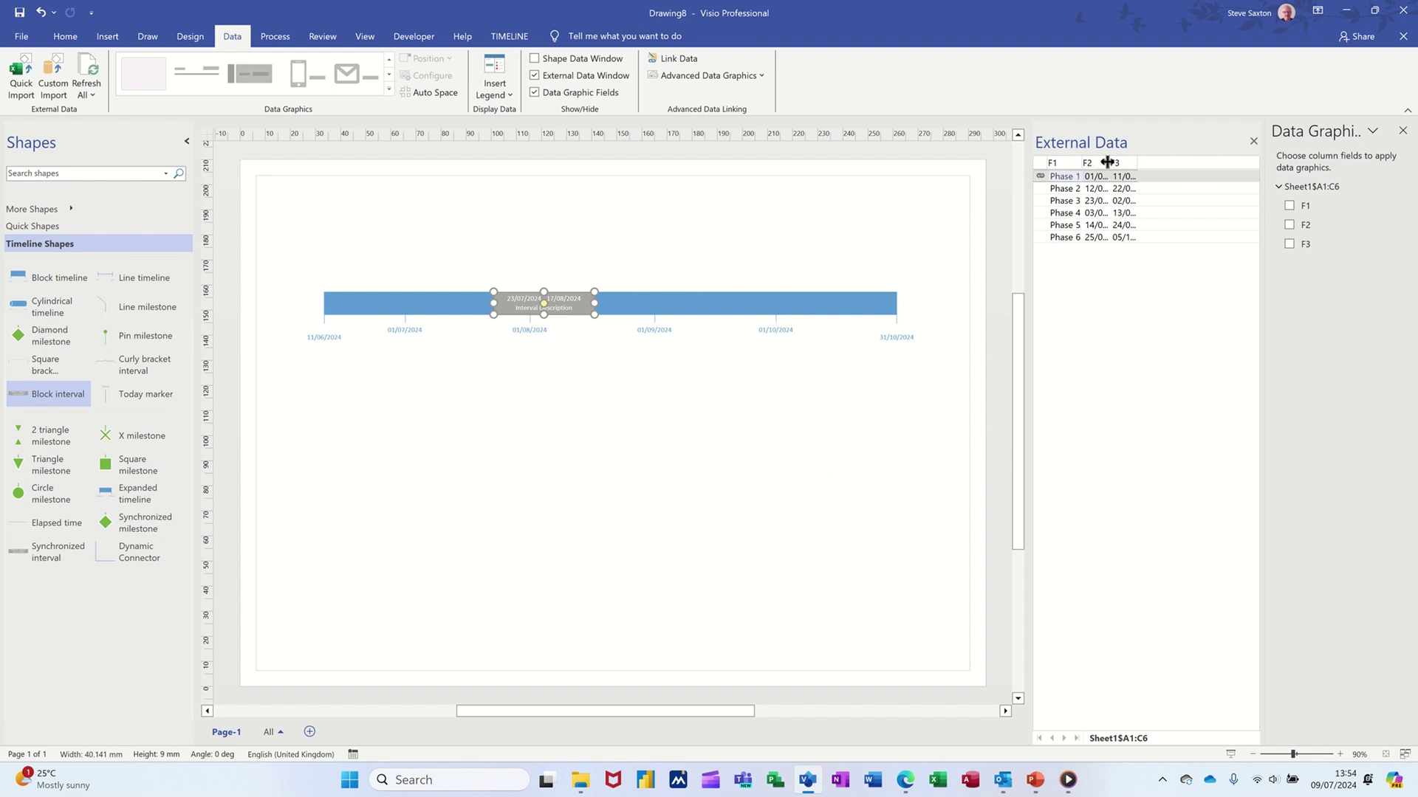
{"action": "double_click", "coordinate": [1109, 162]}
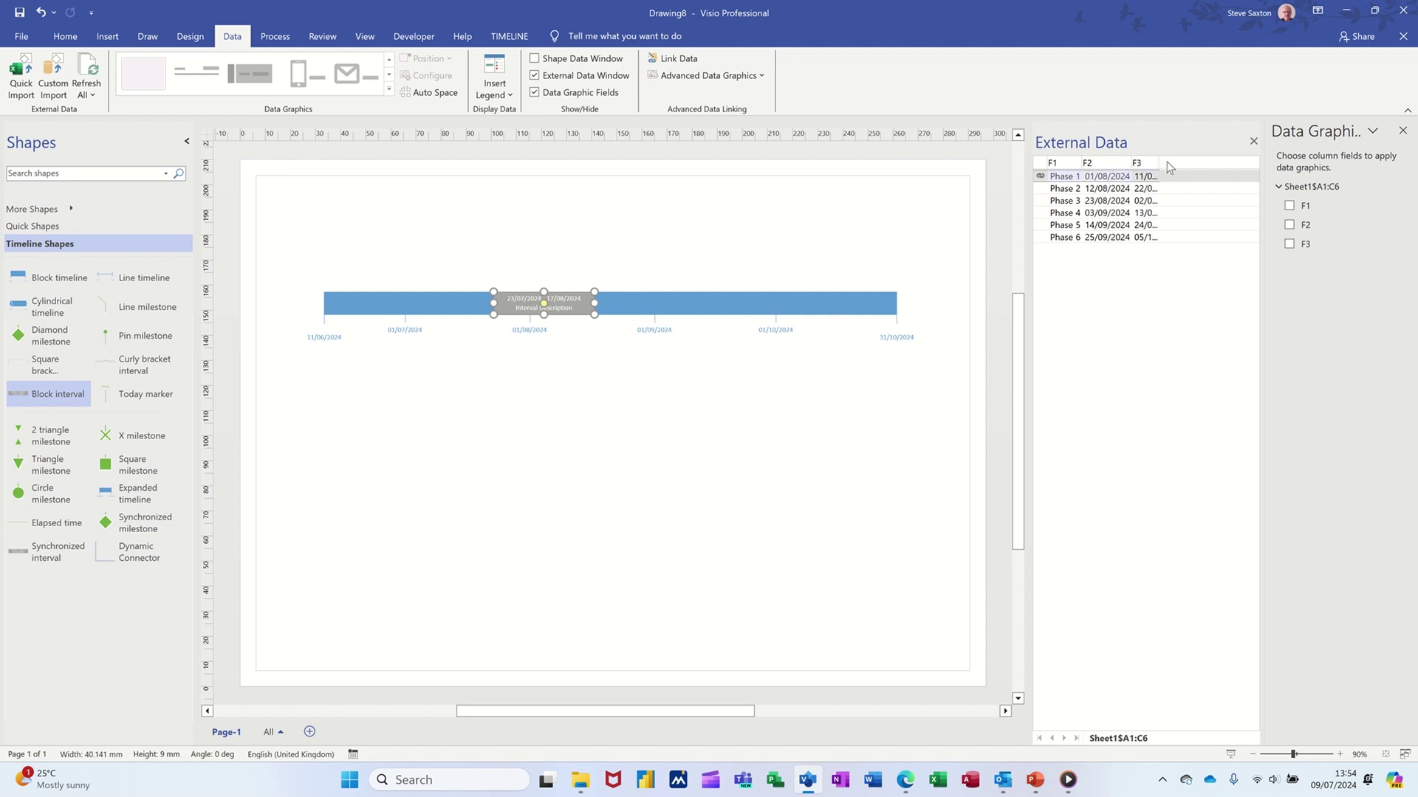
{"action": "double_click", "coordinate": [1159, 161]}
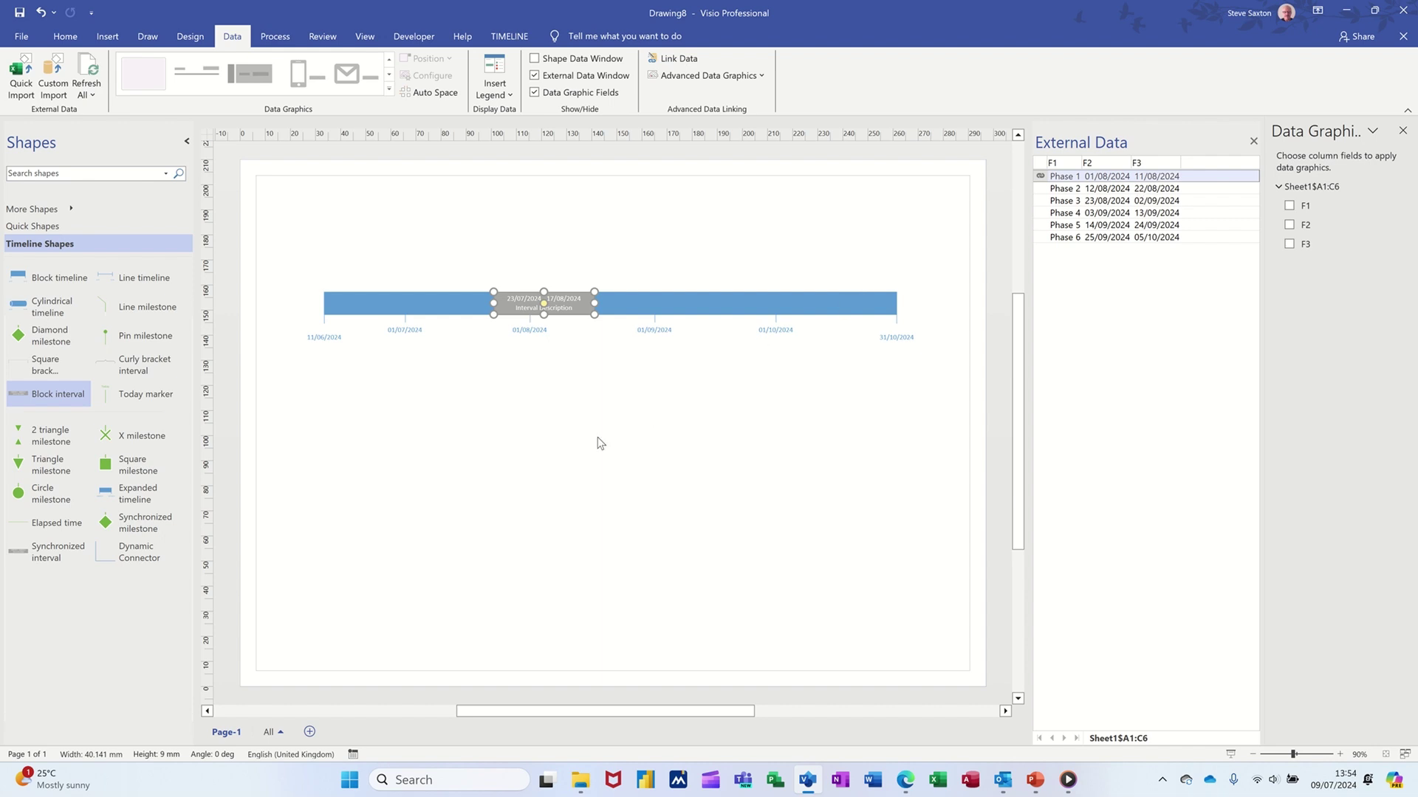
Replace the interval with a Phase 1 block interval dated 01/08/2024 to 11/08/2024
{"action": "key", "text": "Delete"}
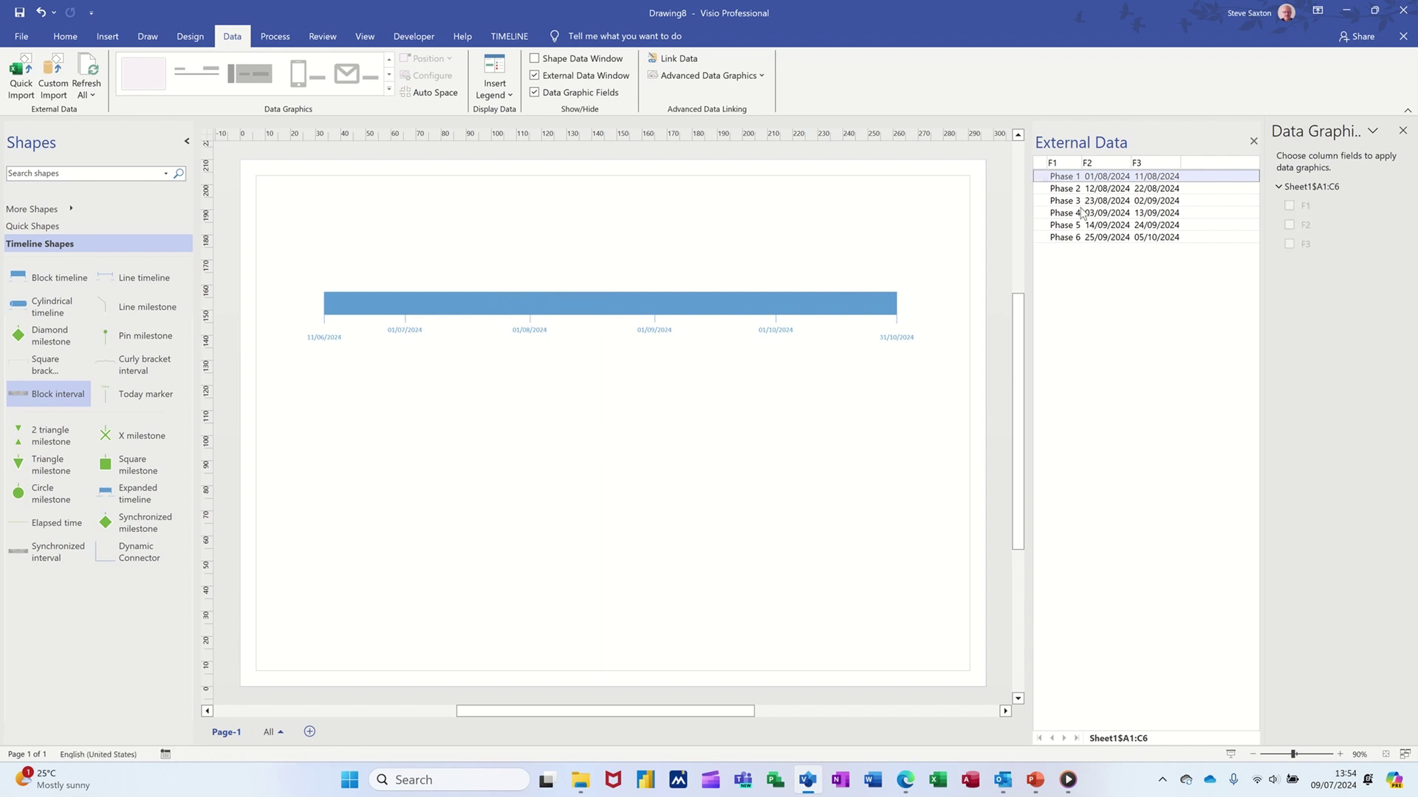
{"action": "left_click_drag", "start_coordinate": [1084, 180], "coordinate": [536, 397]}
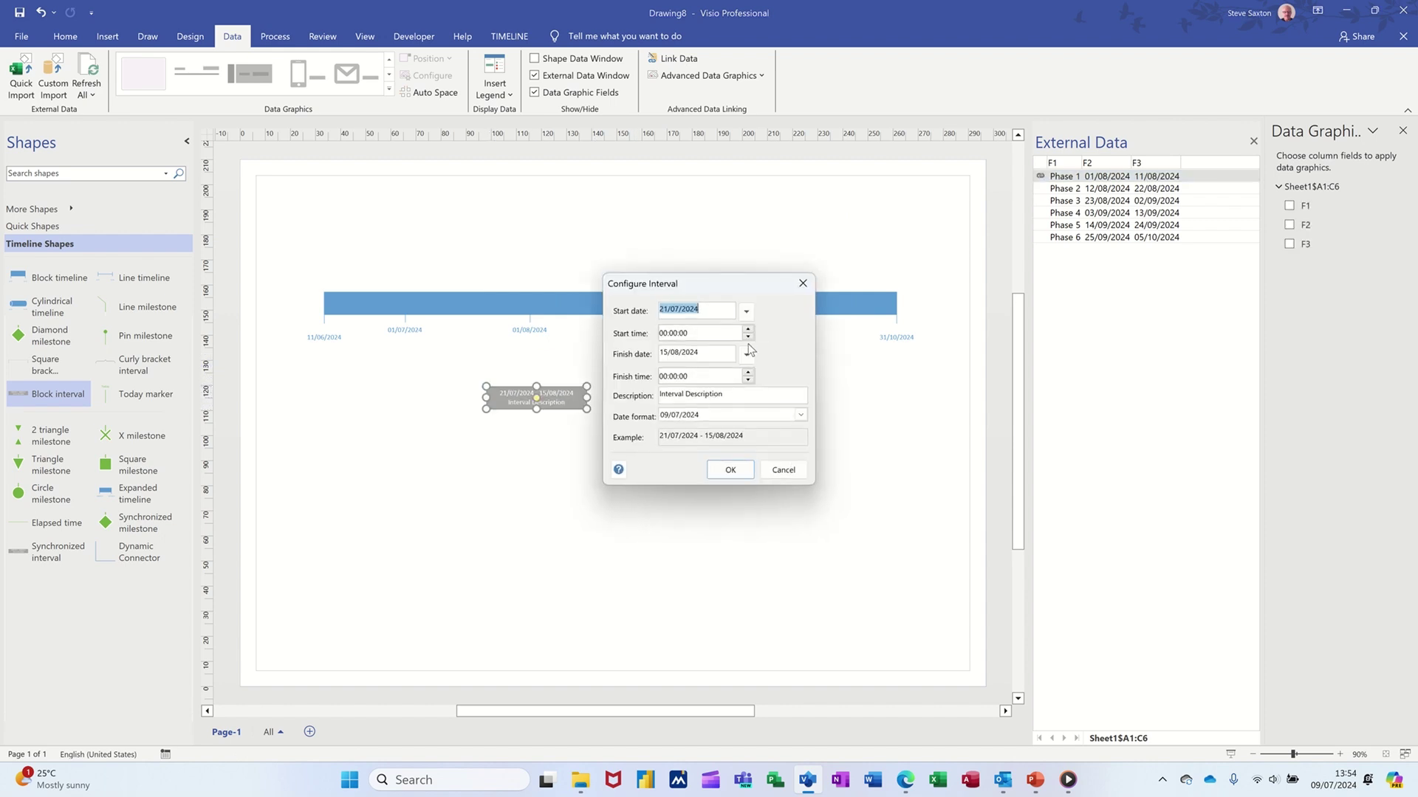
{"action": "left_click", "coordinate": [747, 312]}
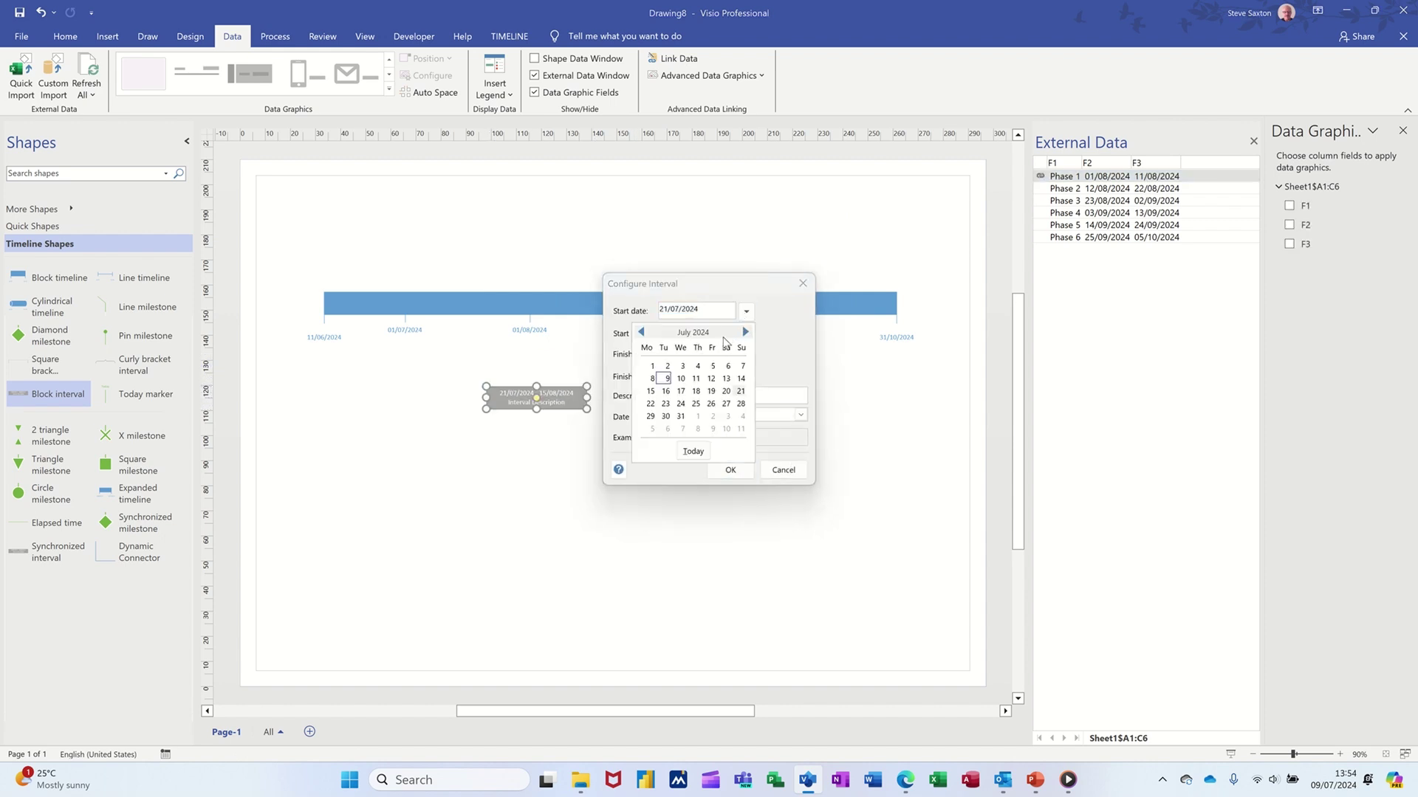
{"action": "left_click", "coordinate": [700, 417]}
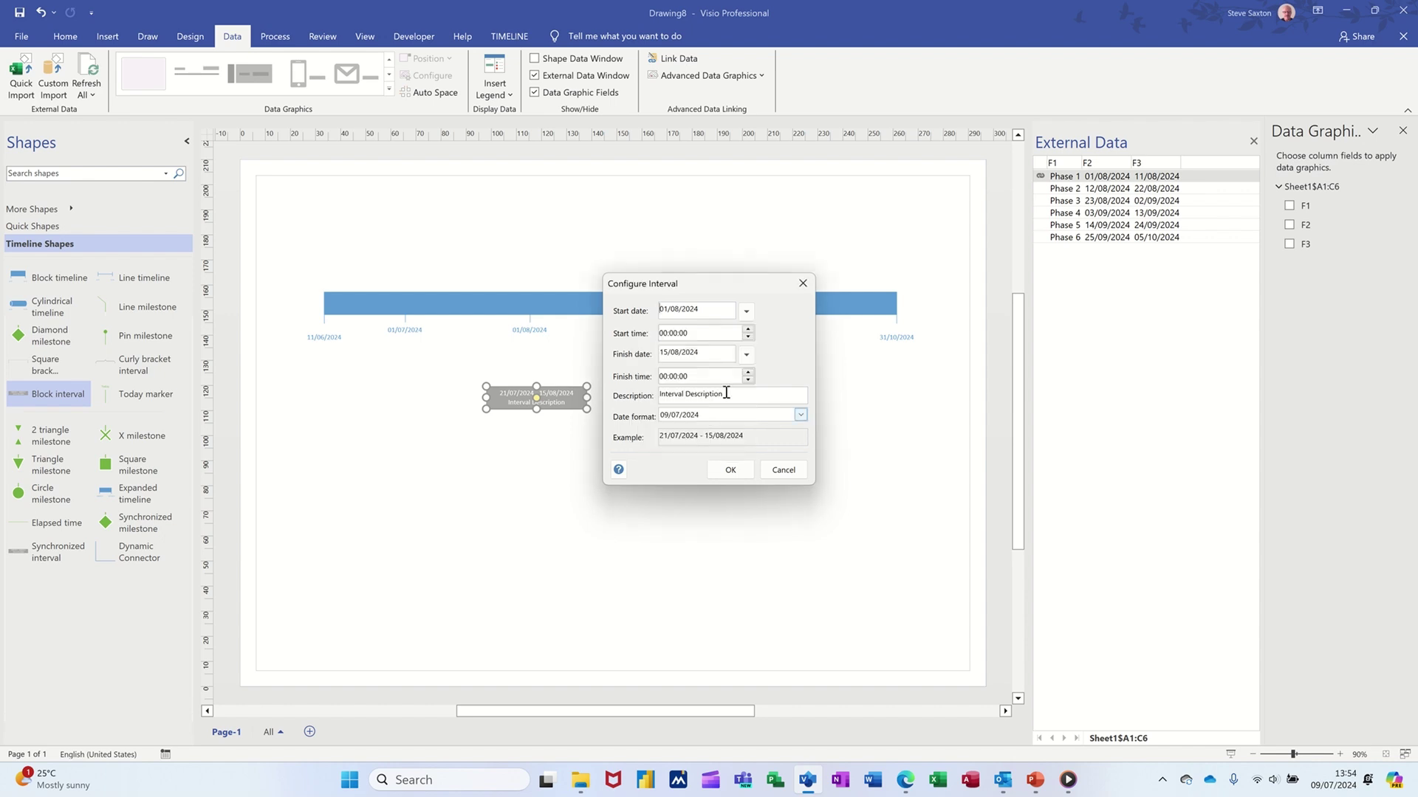
{"action": "left_click", "coordinate": [747, 358]}
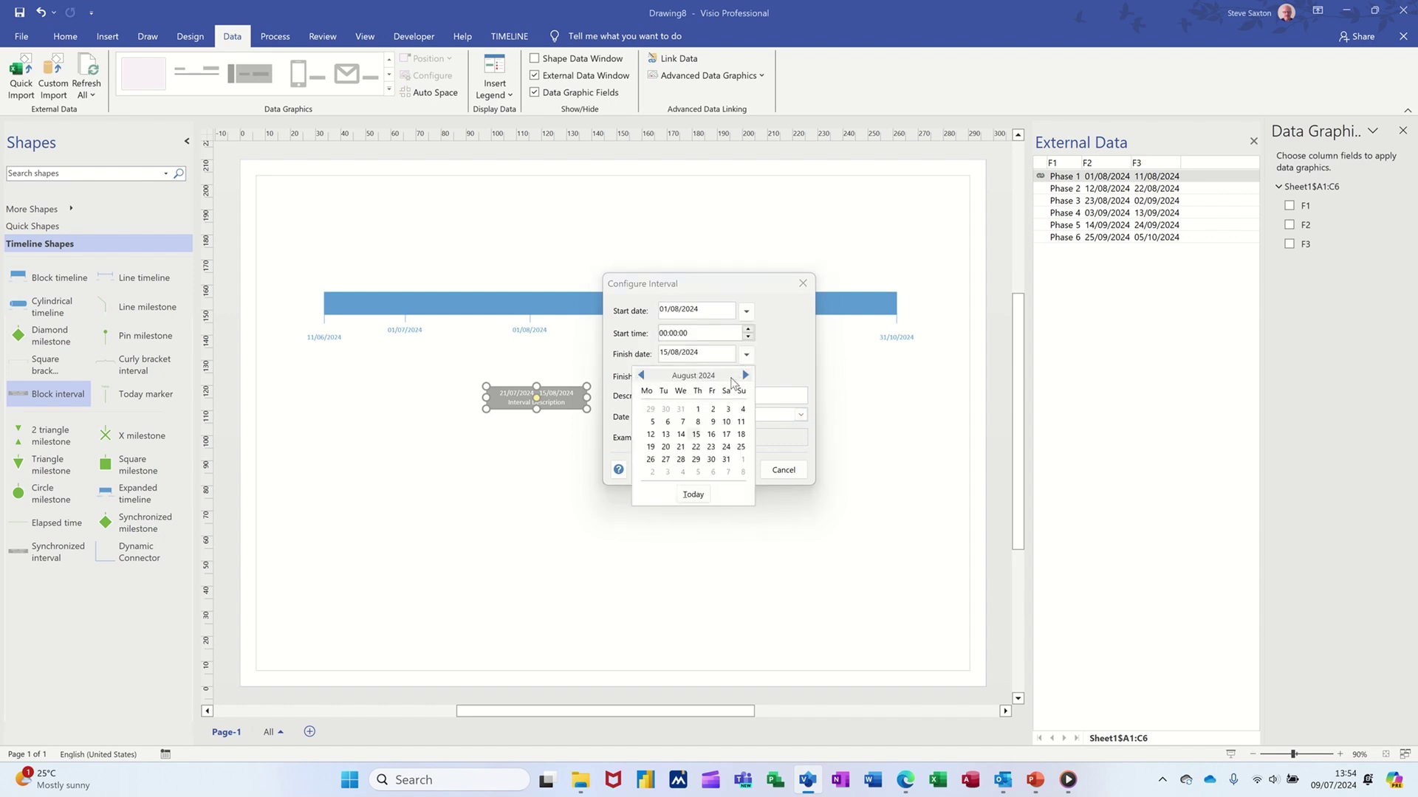
{"action": "left_click", "coordinate": [741, 422]}
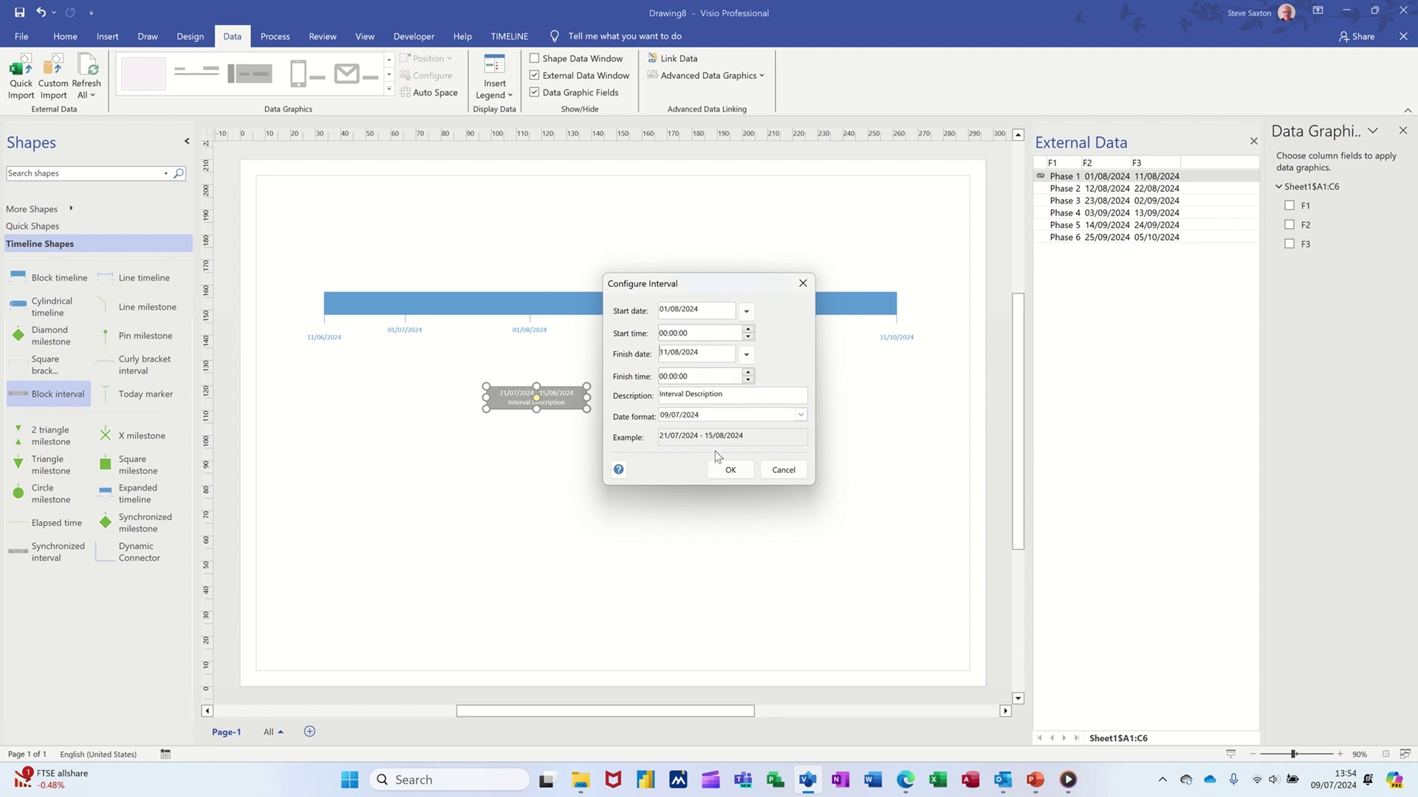
{"action": "left_click", "coordinate": [724, 473]}
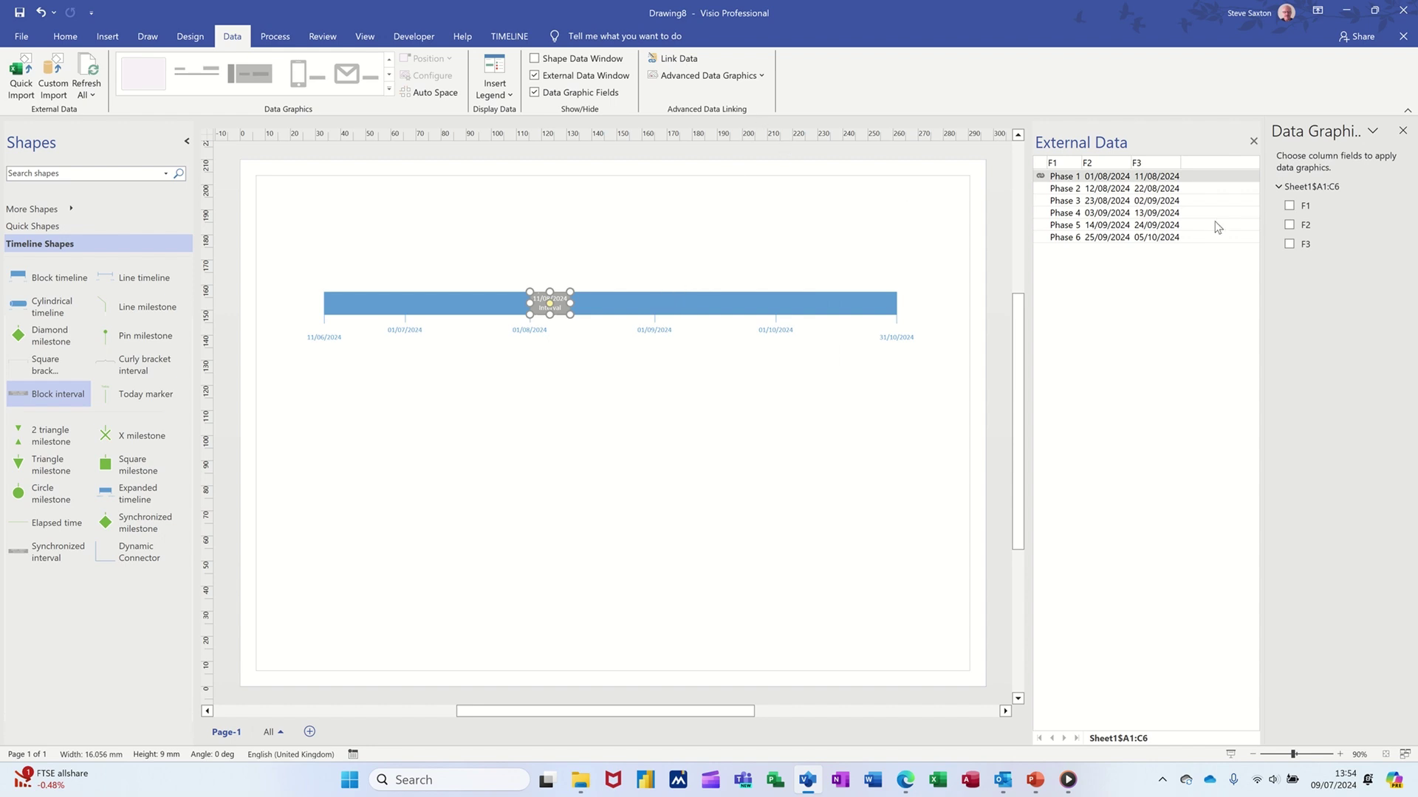
Show fields F1, F2 and F3 on the interval and start a new data graphic
{"action": "left_click", "coordinate": [1289, 206]}
{"action": "left_click", "coordinate": [1289, 224]}
{"action": "left_click", "coordinate": [1289, 244]}
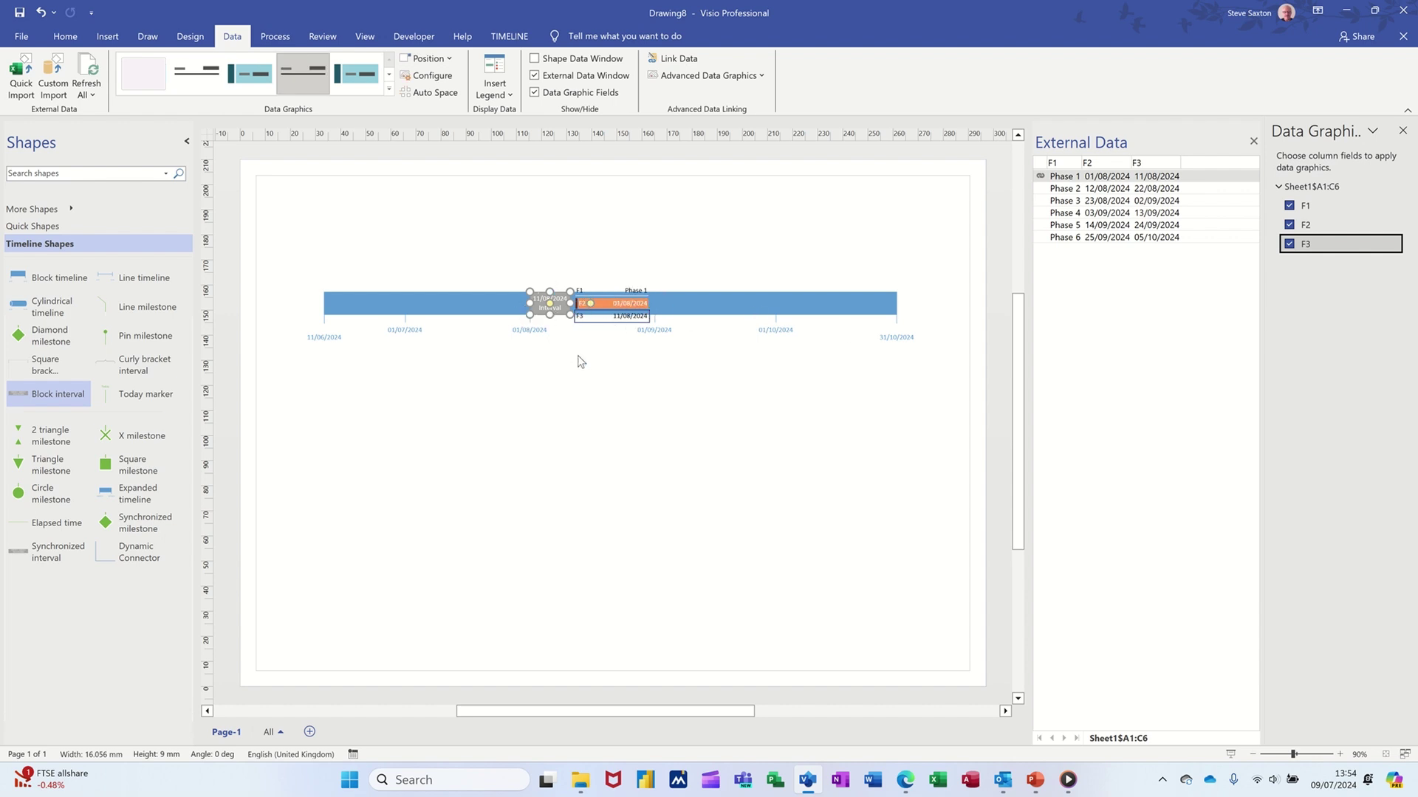
{"action": "left_click", "coordinate": [710, 81]}
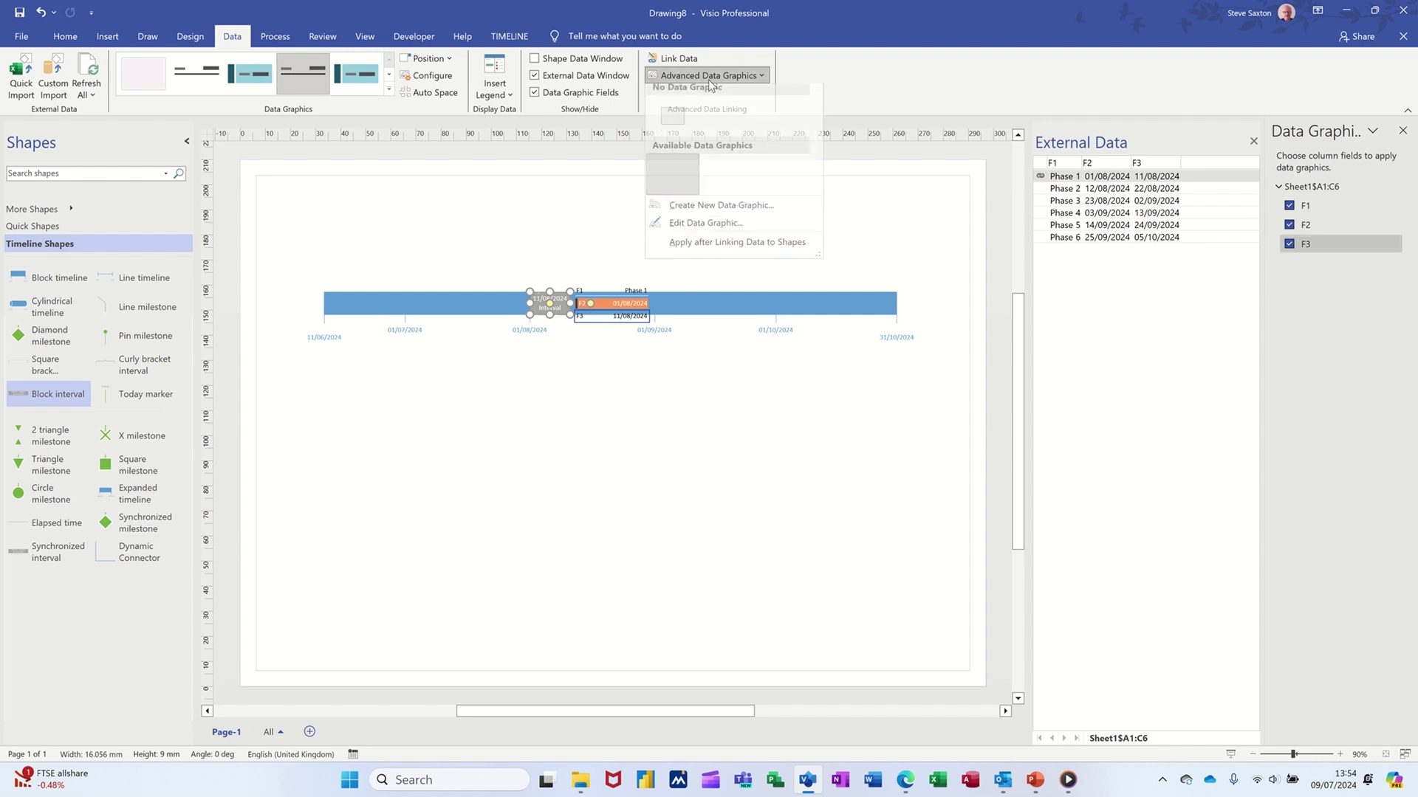
{"action": "left_click", "coordinate": [721, 211]}
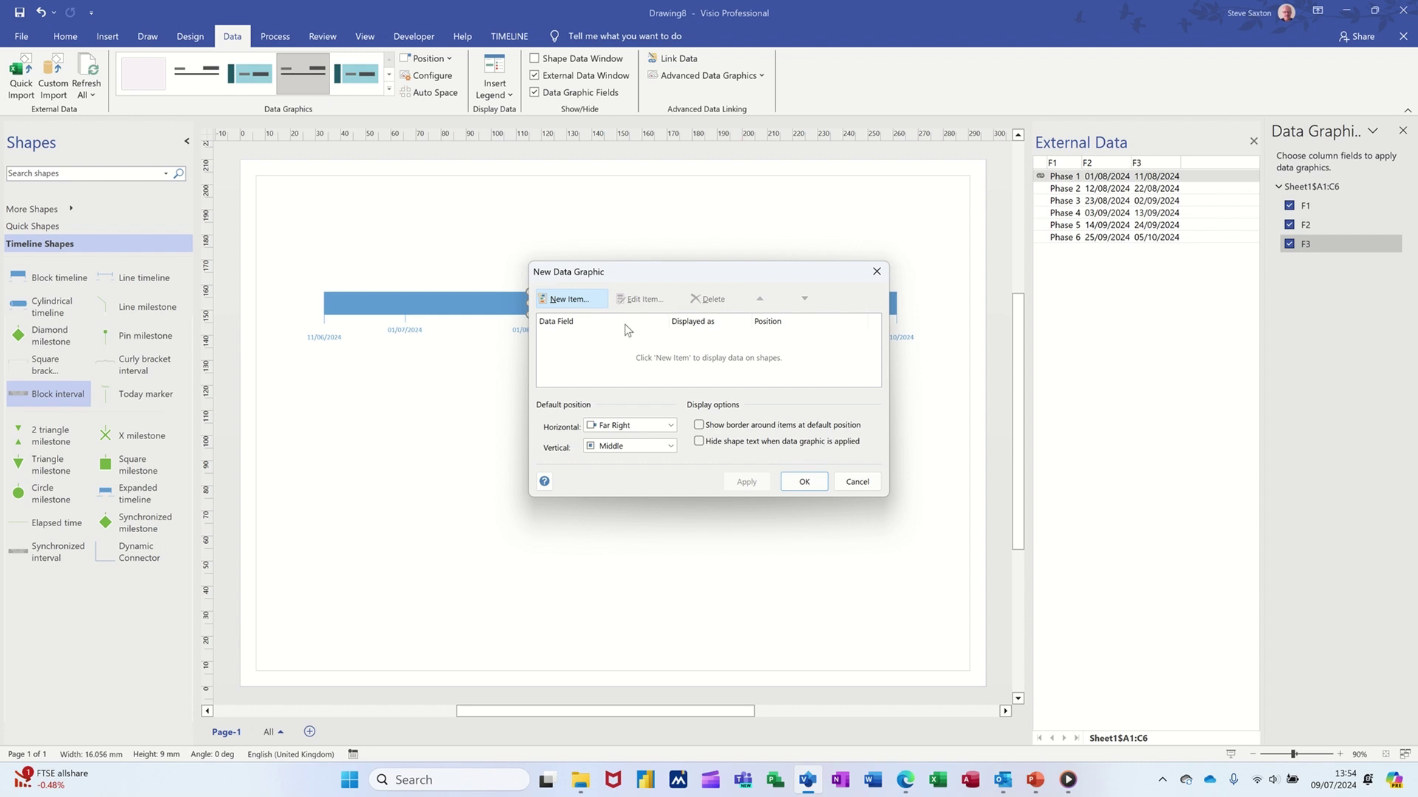
Add an F1 text item to the data graphic, positioned Right, Top
{"action": "left_click", "coordinate": [573, 301]}
{"action": "left_click", "coordinate": [797, 263]}
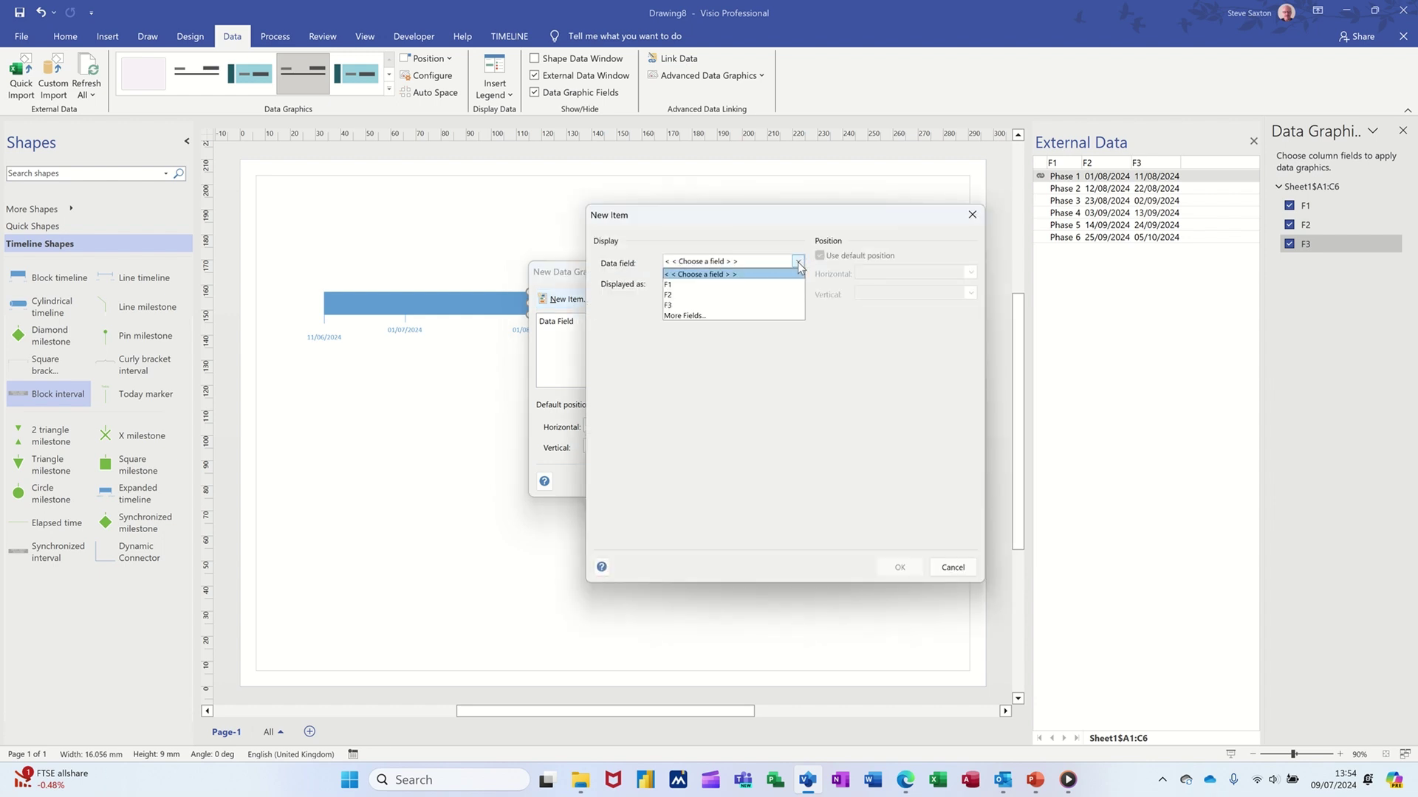
{"action": "left_click", "coordinate": [724, 285]}
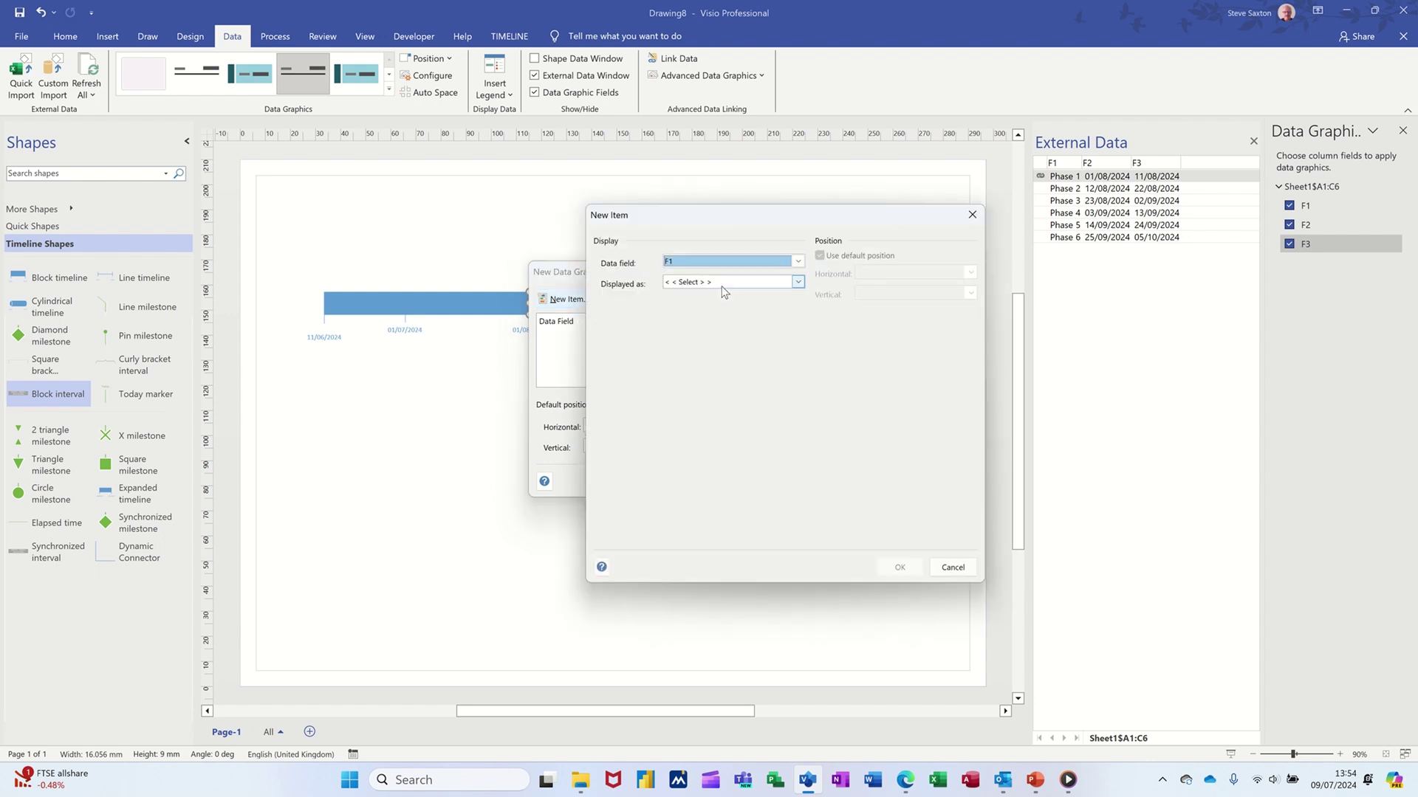
{"action": "left_click", "coordinate": [797, 283]}
{"action": "left_click", "coordinate": [763, 305]}
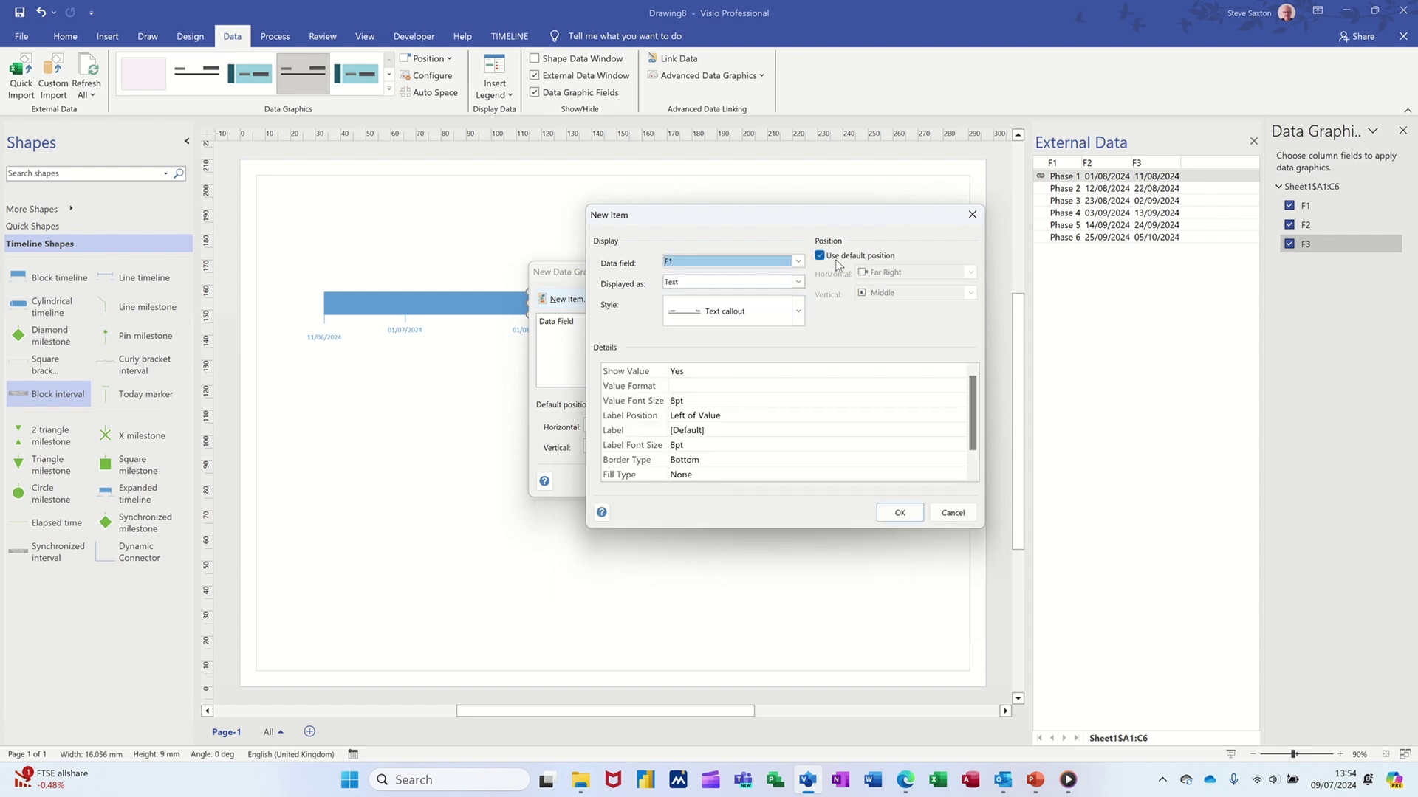
{"action": "left_click", "coordinate": [820, 256]}
{"action": "left_click", "coordinate": [967, 273]}
{"action": "left_click", "coordinate": [921, 321]}
{"action": "left_click", "coordinate": [944, 293]}
{"action": "left_click", "coordinate": [928, 316]}
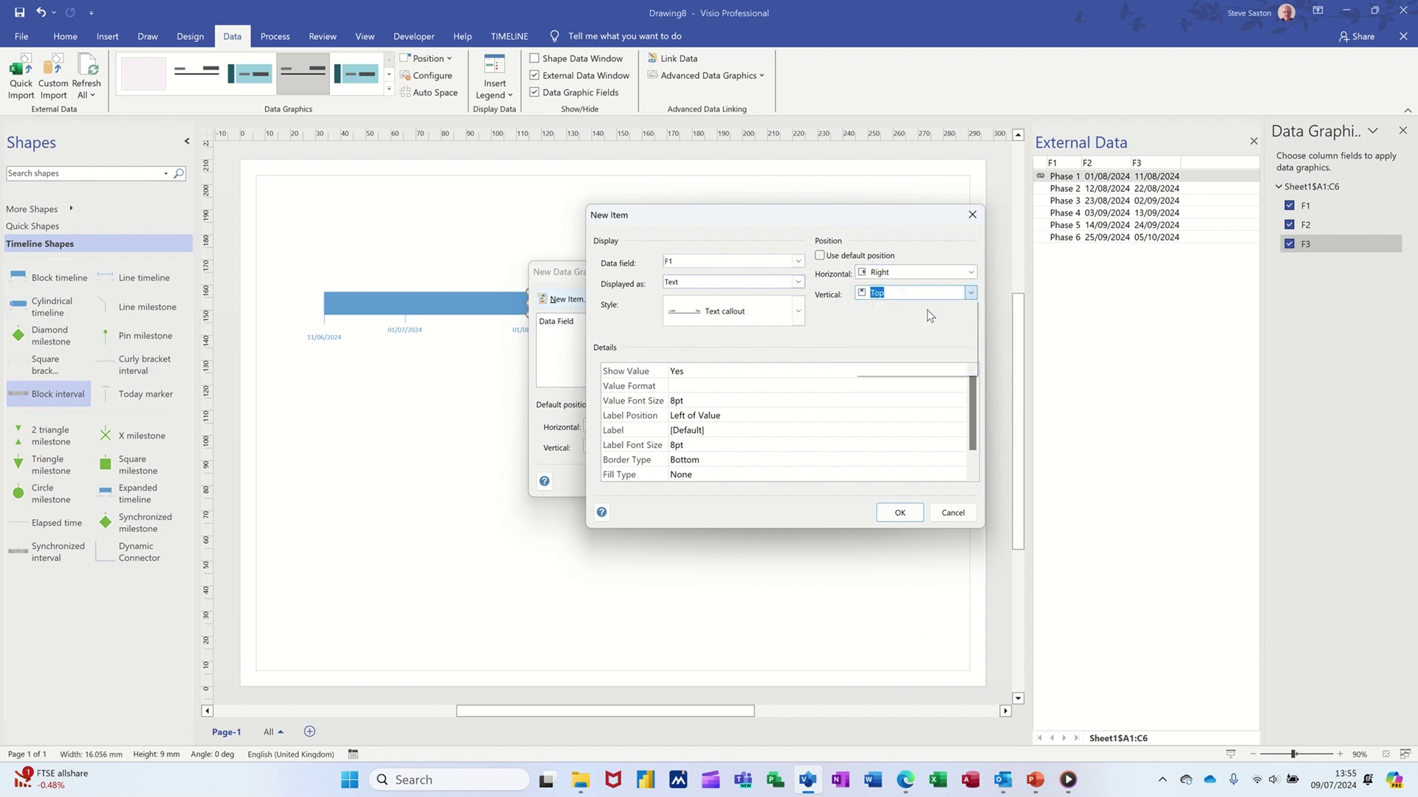
Set the F1 label to Not Shown and apply the data graphic to the selected interval
{"action": "left_click", "coordinate": [736, 418]}
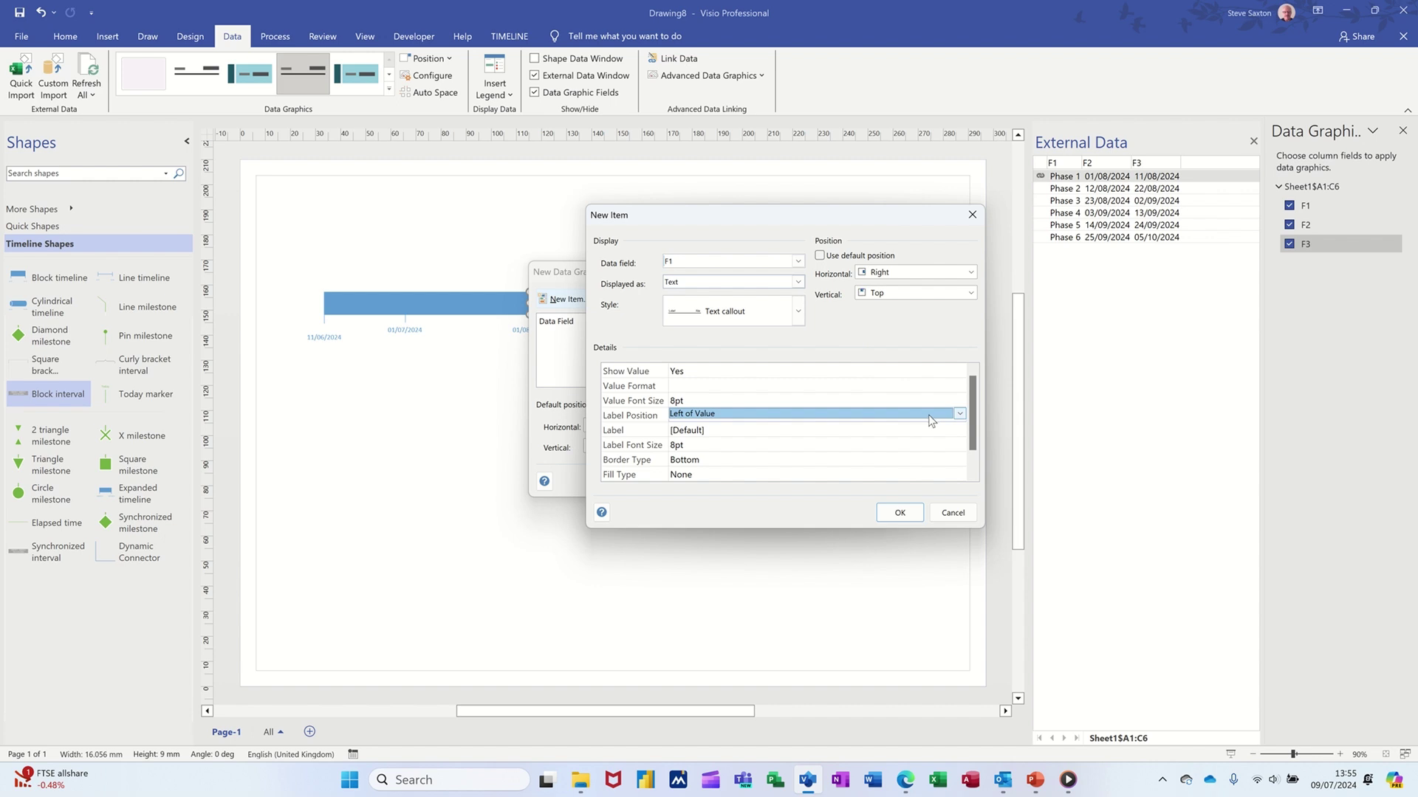
{"action": "left_click", "coordinate": [960, 415]}
{"action": "left_click", "coordinate": [890, 428]}
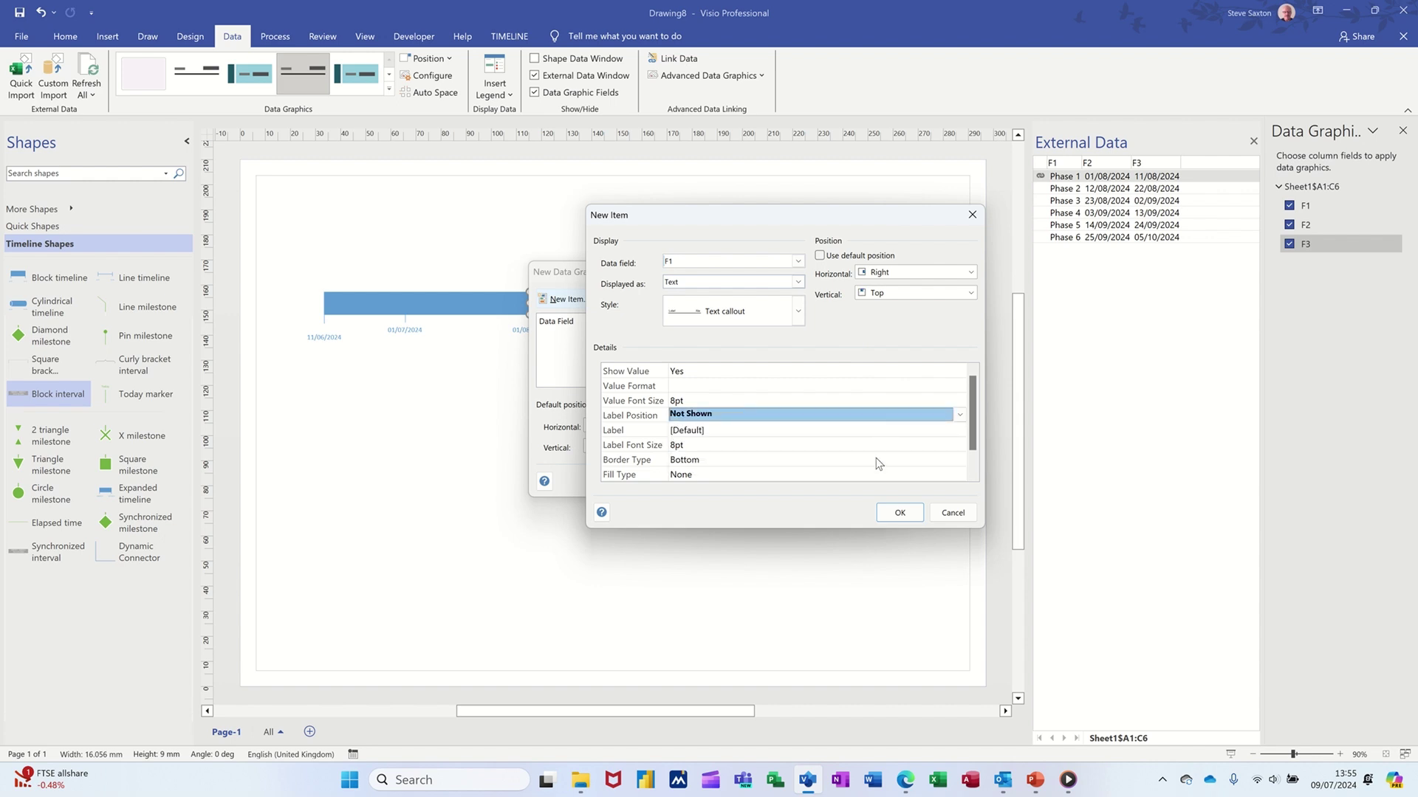
{"action": "left_click", "coordinate": [896, 510]}
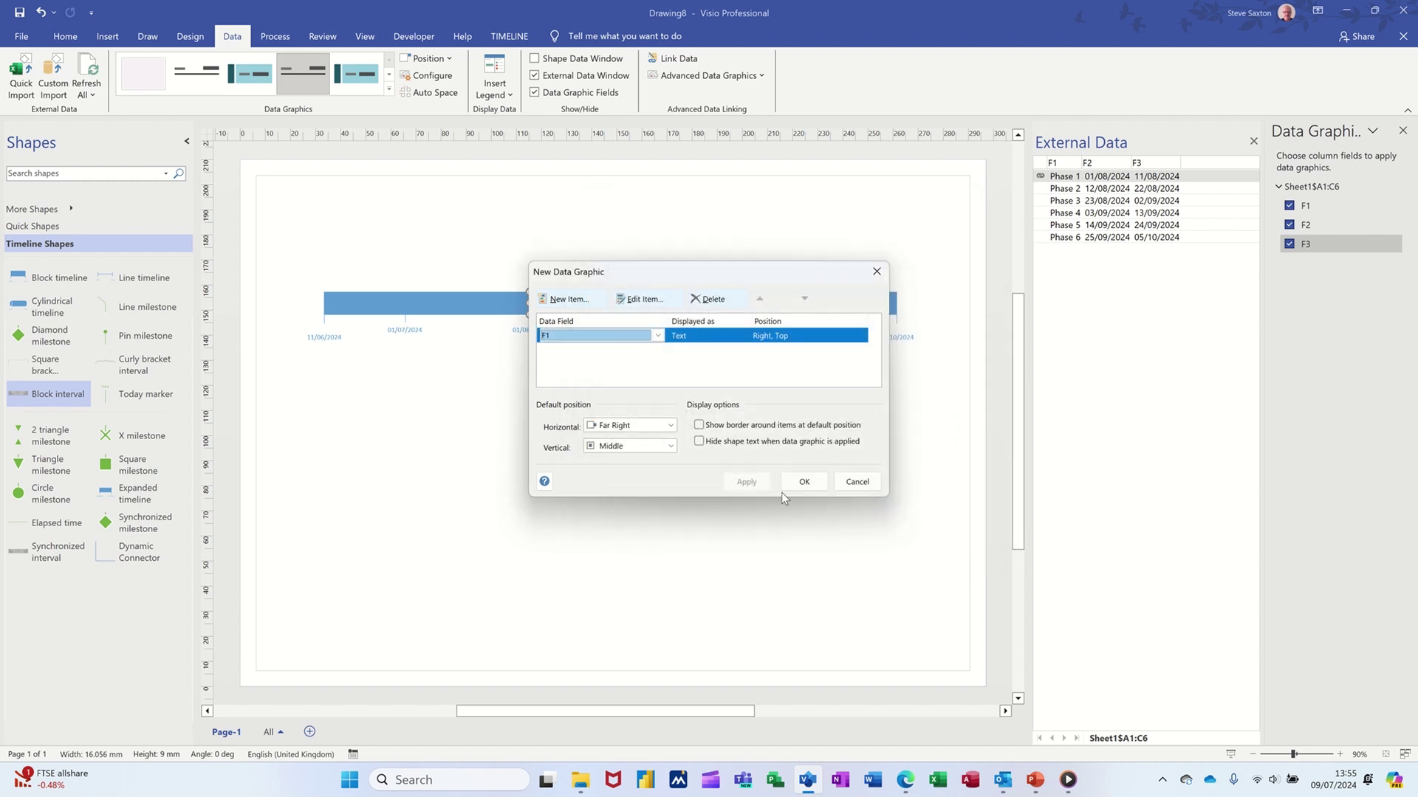
{"action": "left_click", "coordinate": [804, 483]}
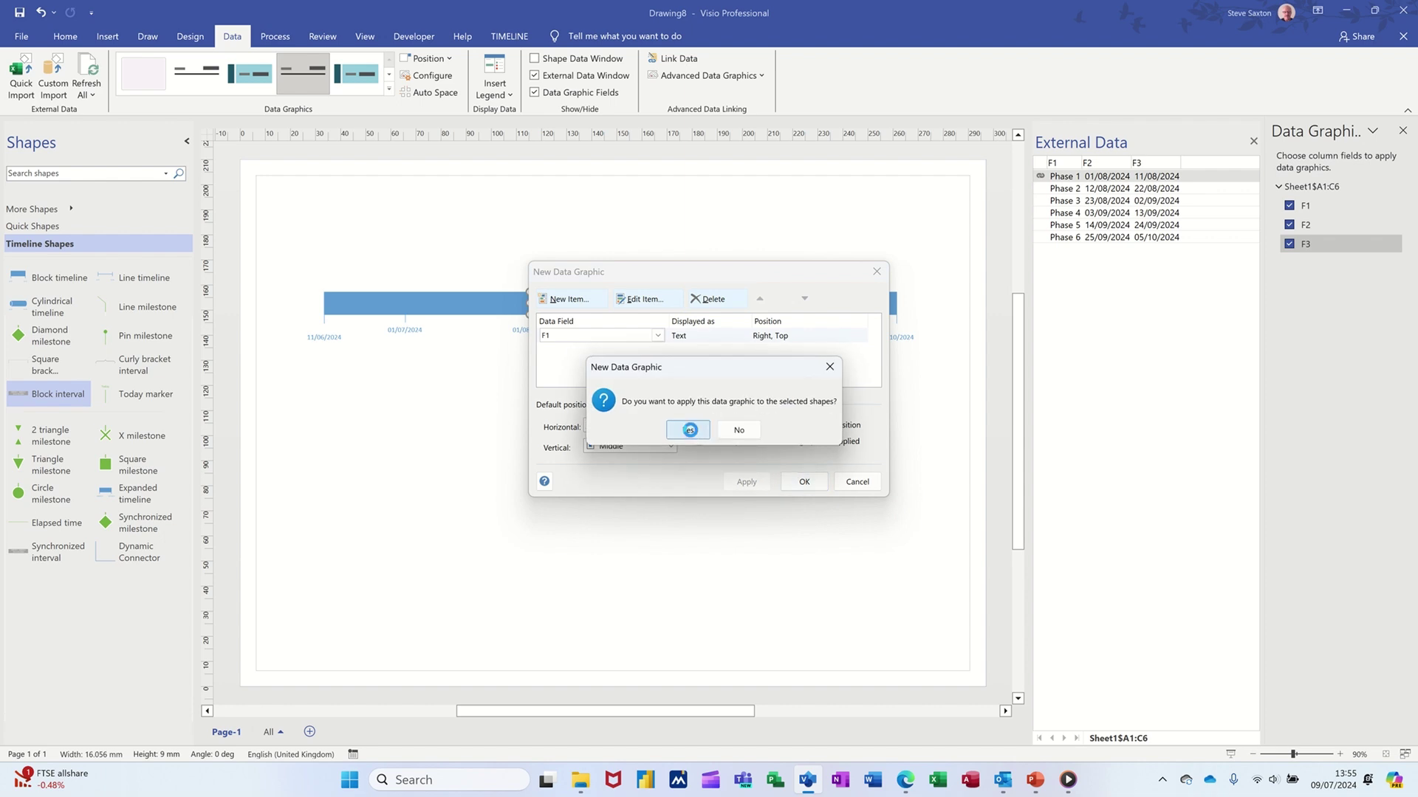
{"action": "left_click", "coordinate": [696, 437]}
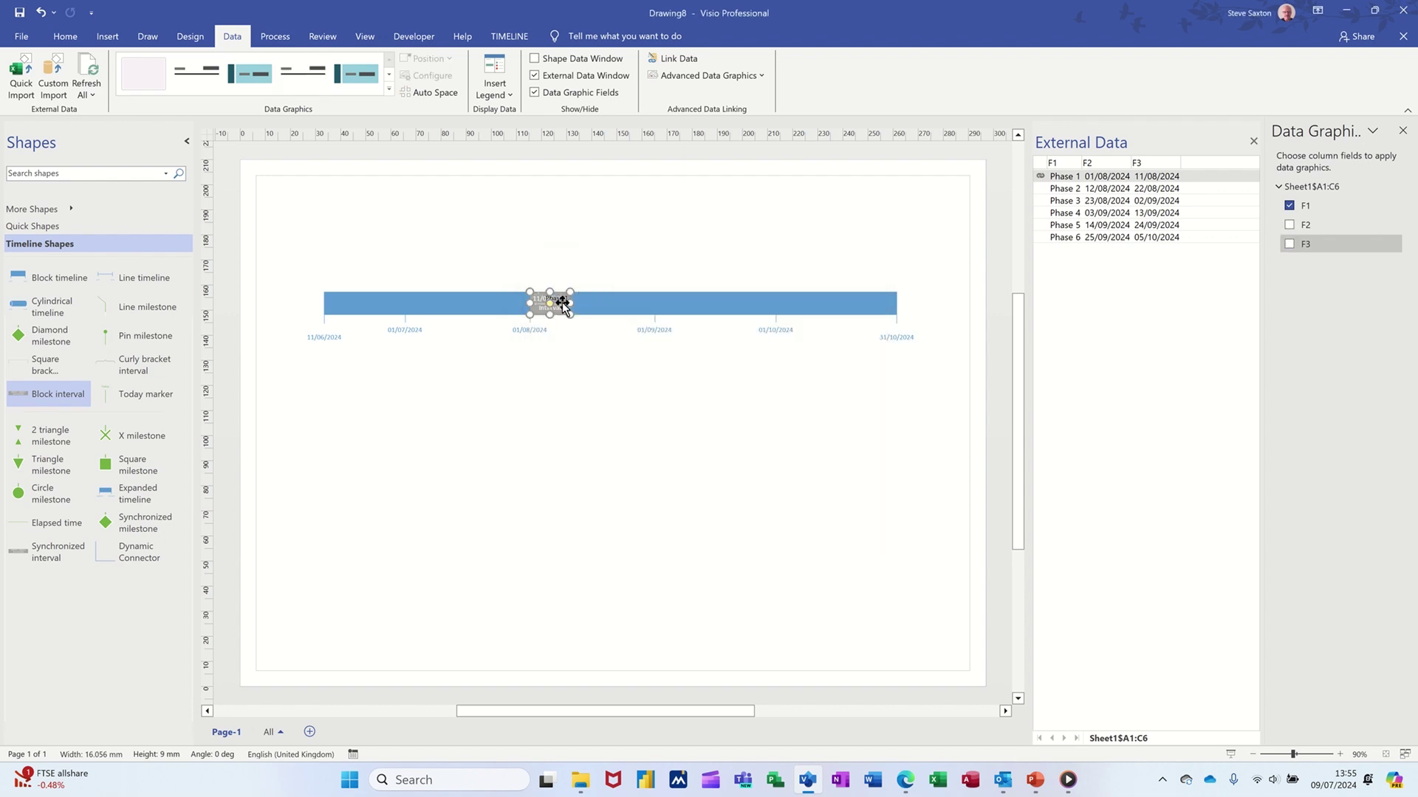
Edit the data graphic to hide the shape's own text
{"action": "left_click", "coordinate": [729, 84]}
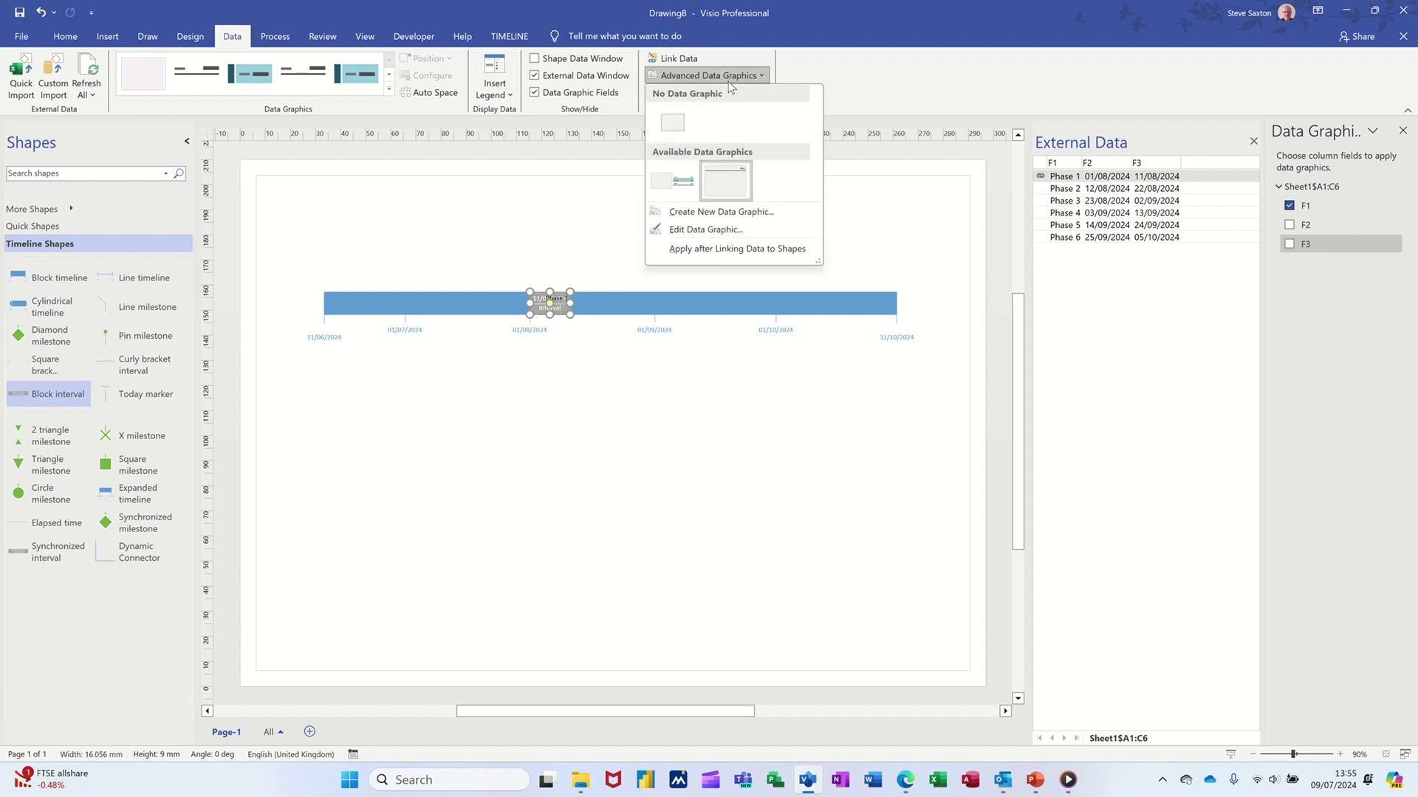
{"action": "left_click", "coordinate": [714, 230]}
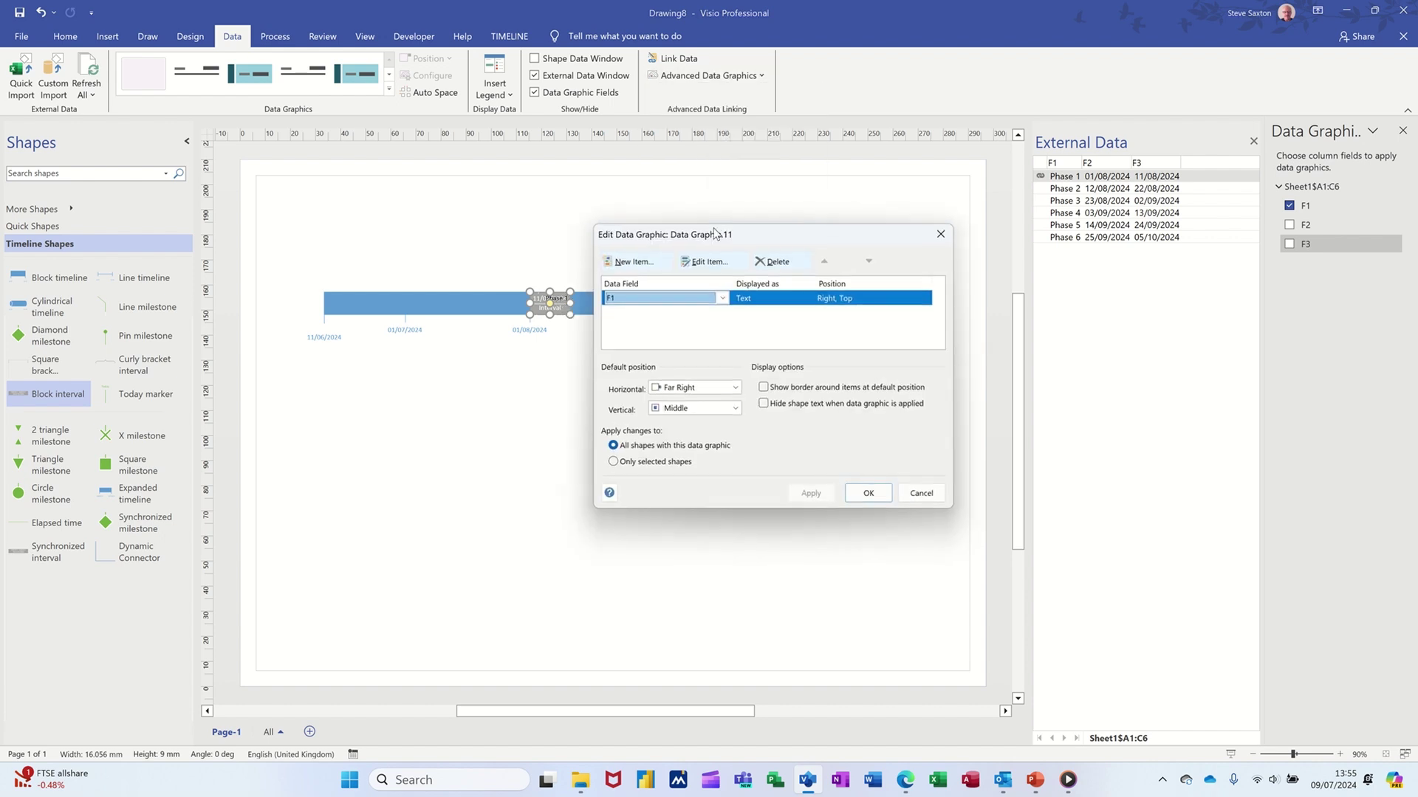
{"action": "left_click", "coordinate": [763, 405]}
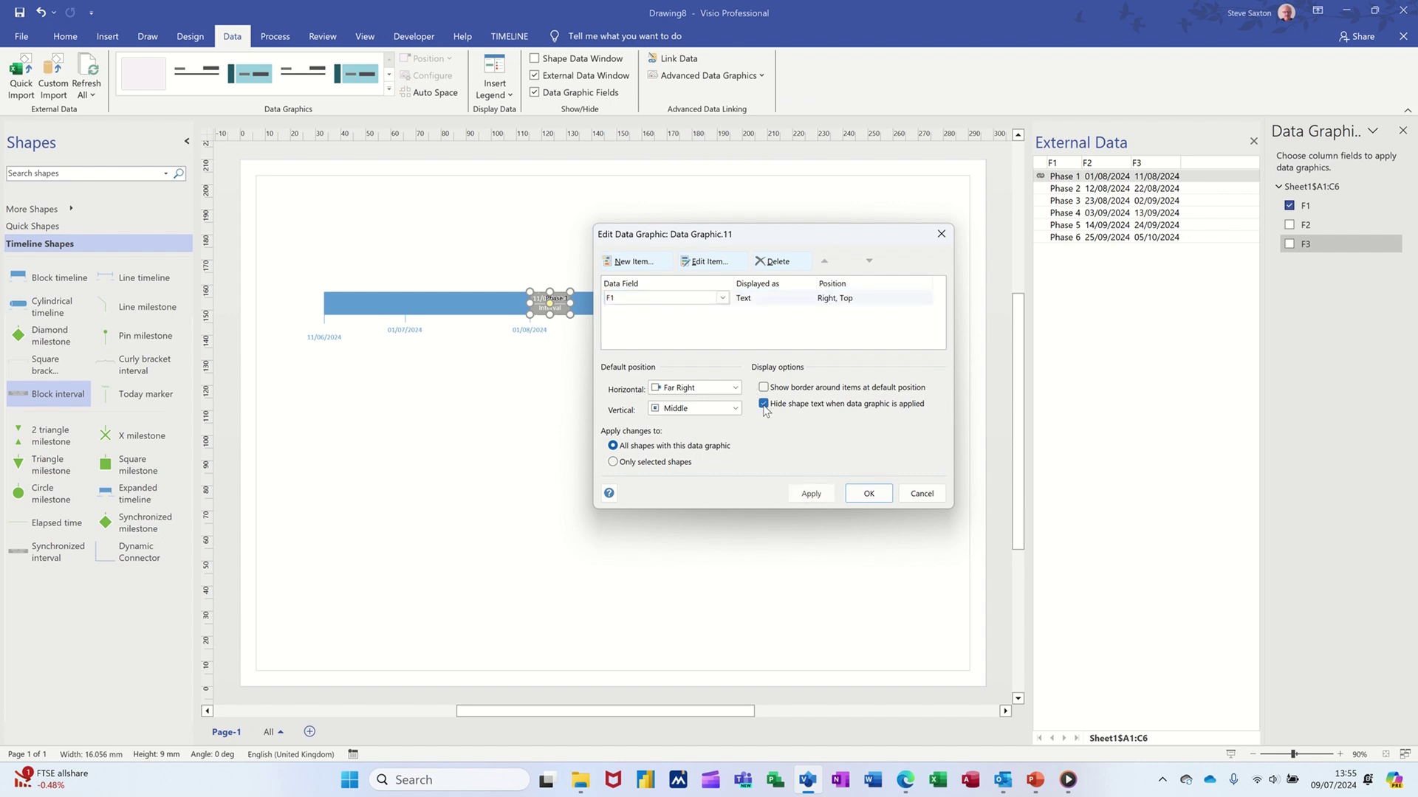
{"action": "left_click", "coordinate": [816, 496]}
Add an F2 start-date text item positioned Right, Middle
{"action": "left_click", "coordinate": [639, 262]}
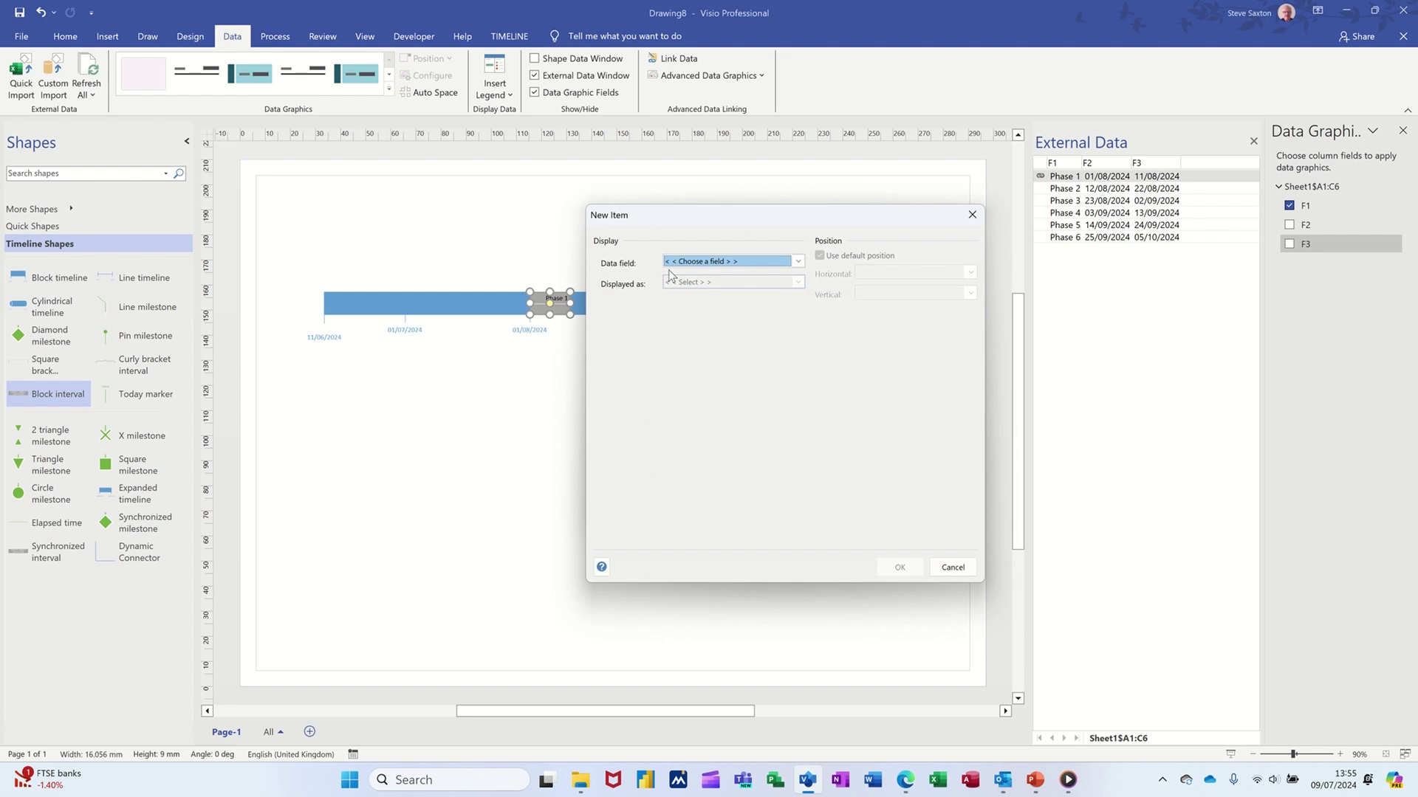
{"action": "left_click", "coordinate": [747, 263]}
{"action": "left_click", "coordinate": [736, 296]}
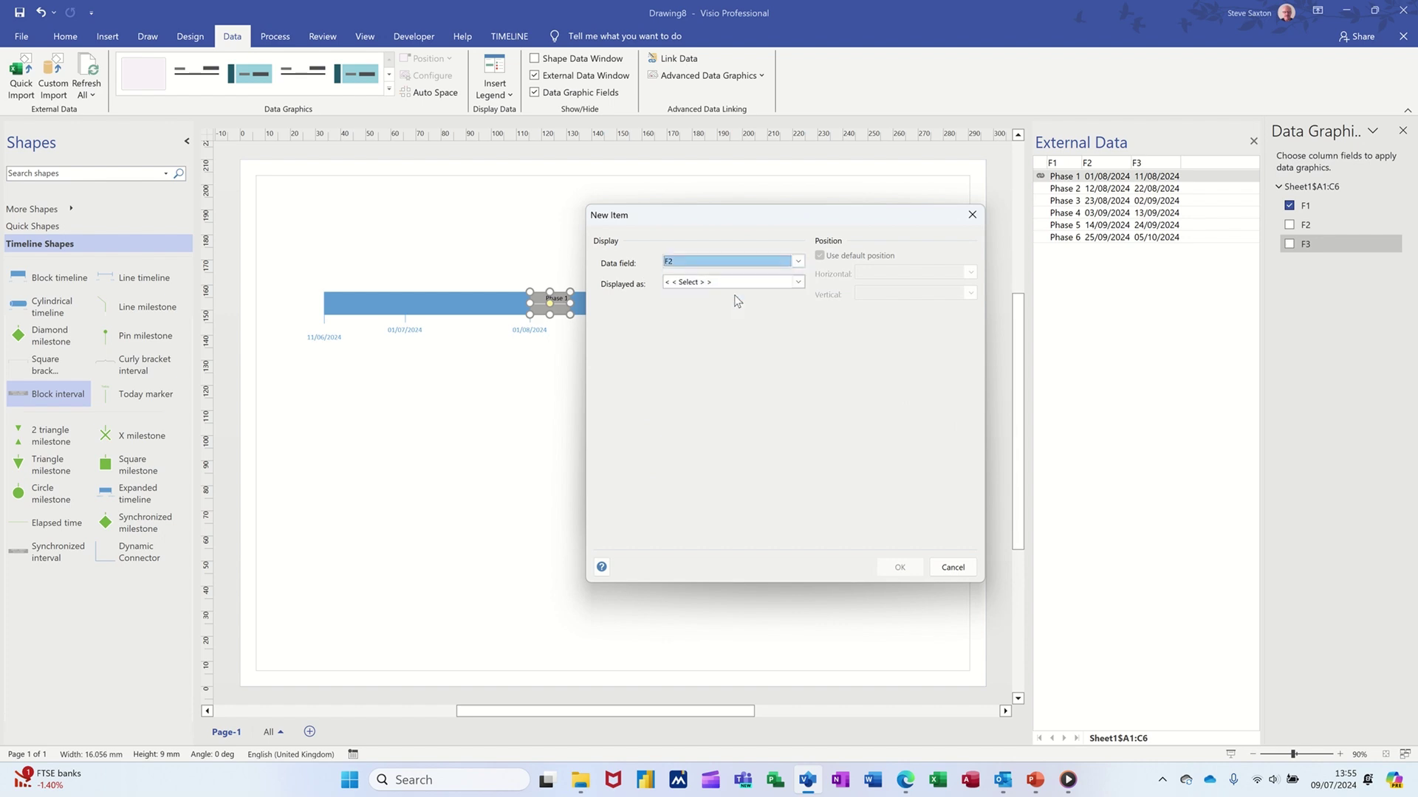
{"action": "left_click", "coordinate": [787, 282]}
{"action": "left_click", "coordinate": [745, 305]}
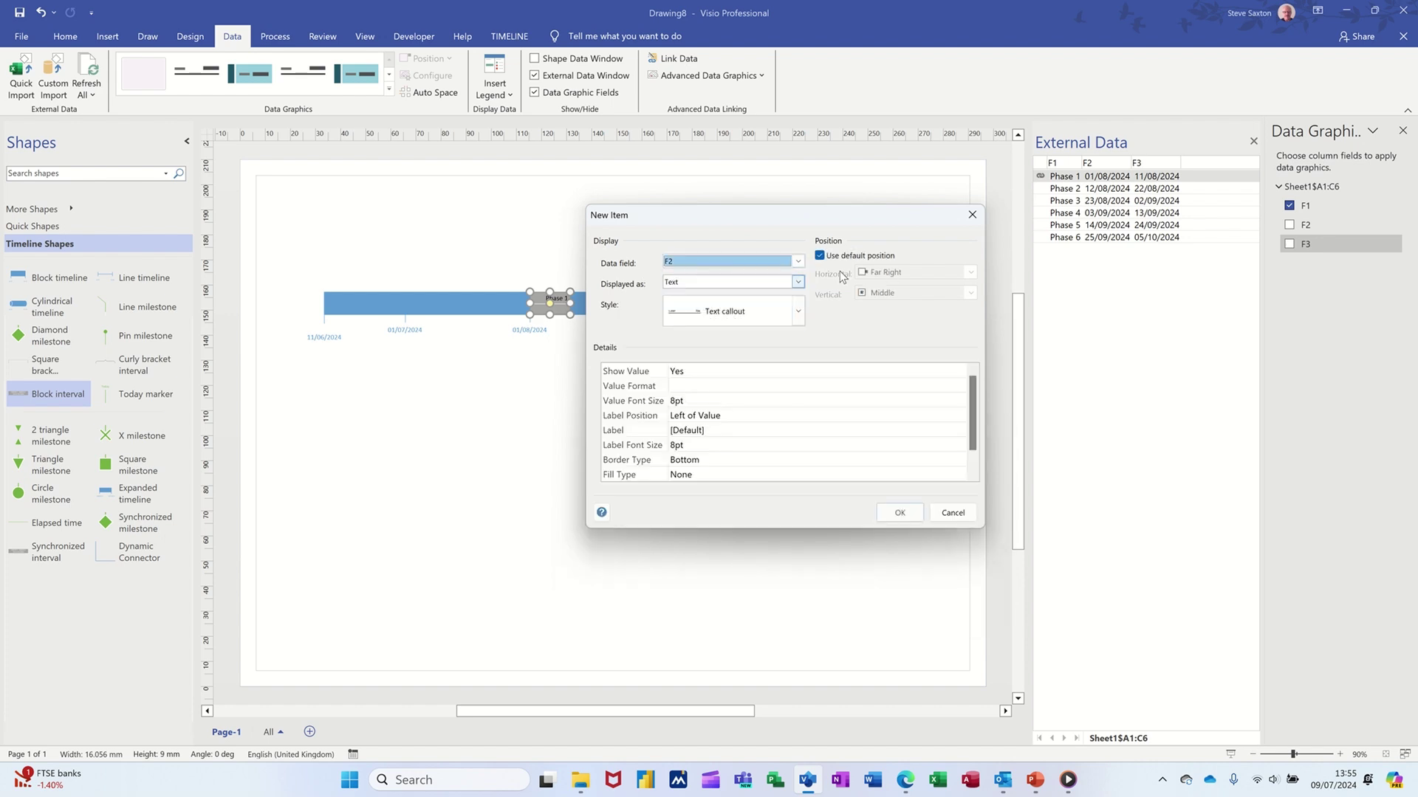
{"action": "left_click", "coordinate": [847, 257]}
{"action": "left_click", "coordinate": [963, 274]}
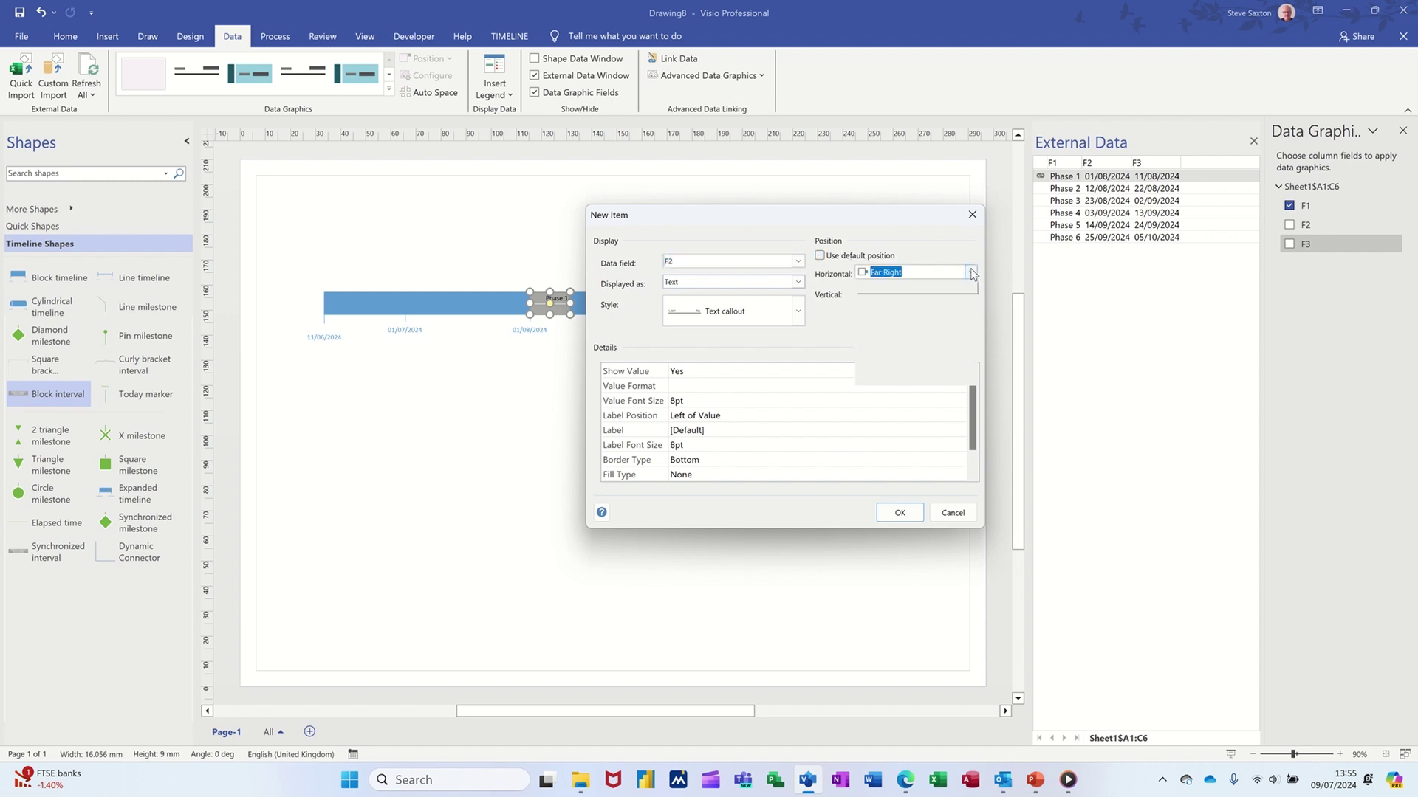
{"action": "left_click", "coordinate": [914, 319]}
{"action": "left_click", "coordinate": [923, 295]}
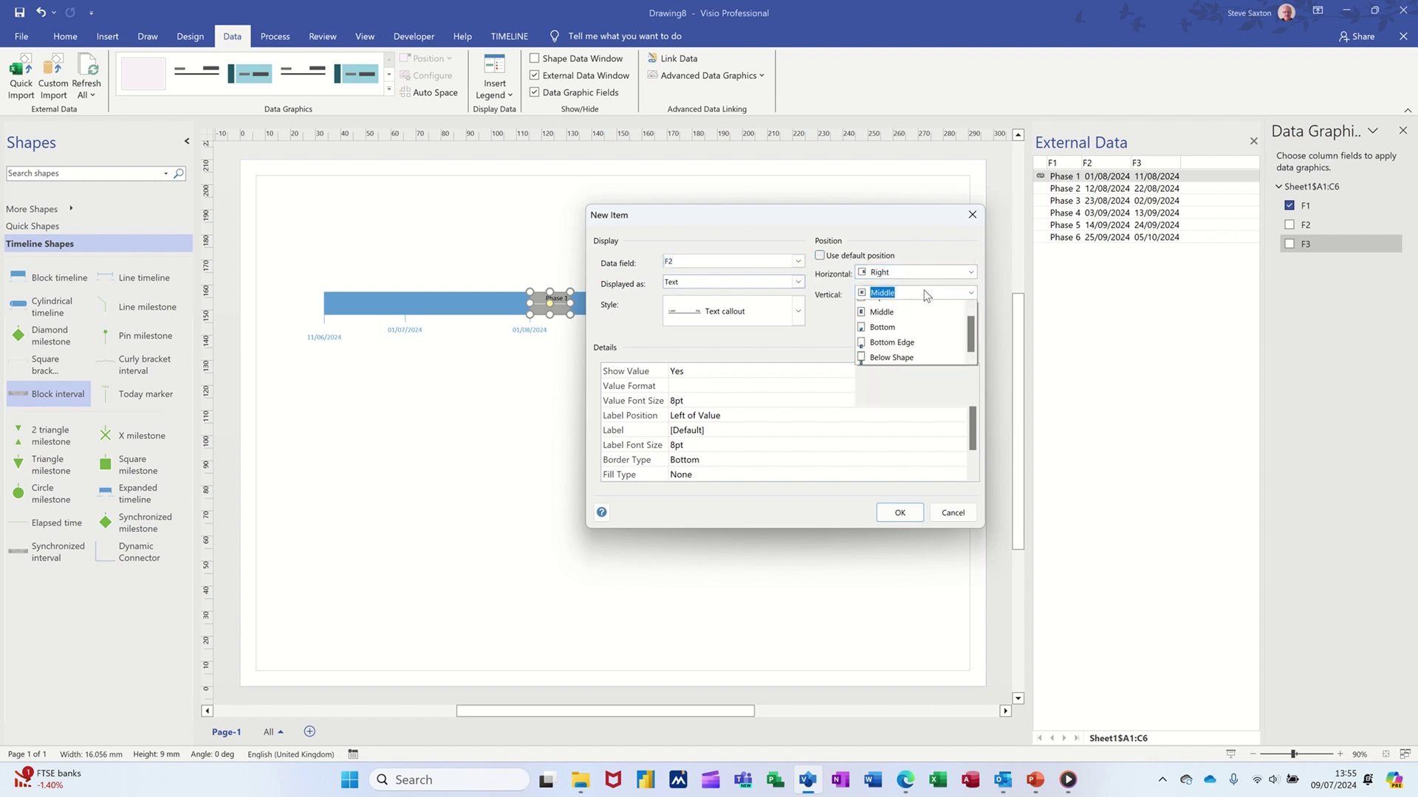
{"action": "left_click", "coordinate": [871, 323]}
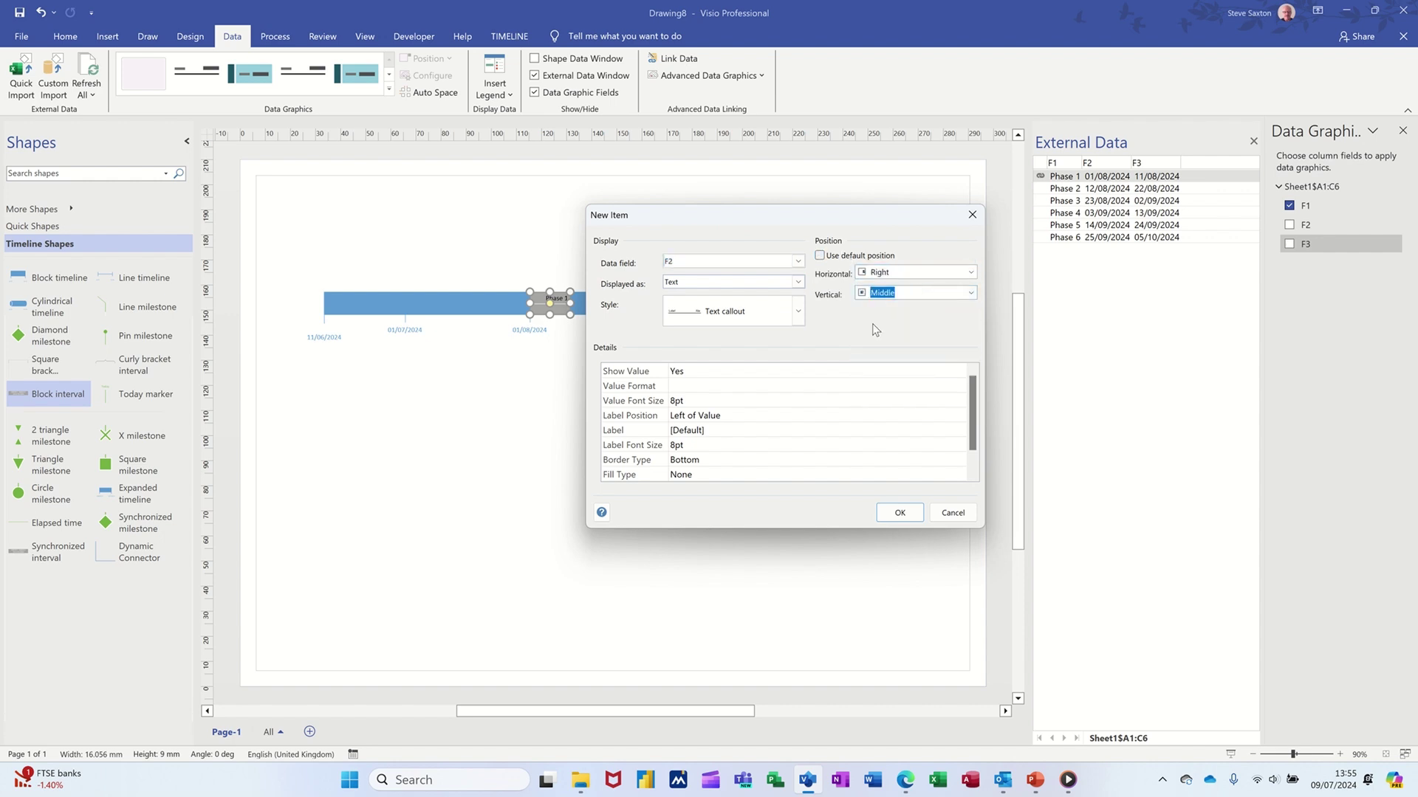
Set the F2 label to Not Shown and apply the updated data graphic
{"action": "left_click", "coordinate": [708, 415]}
{"action": "left_click", "coordinate": [958, 415]}
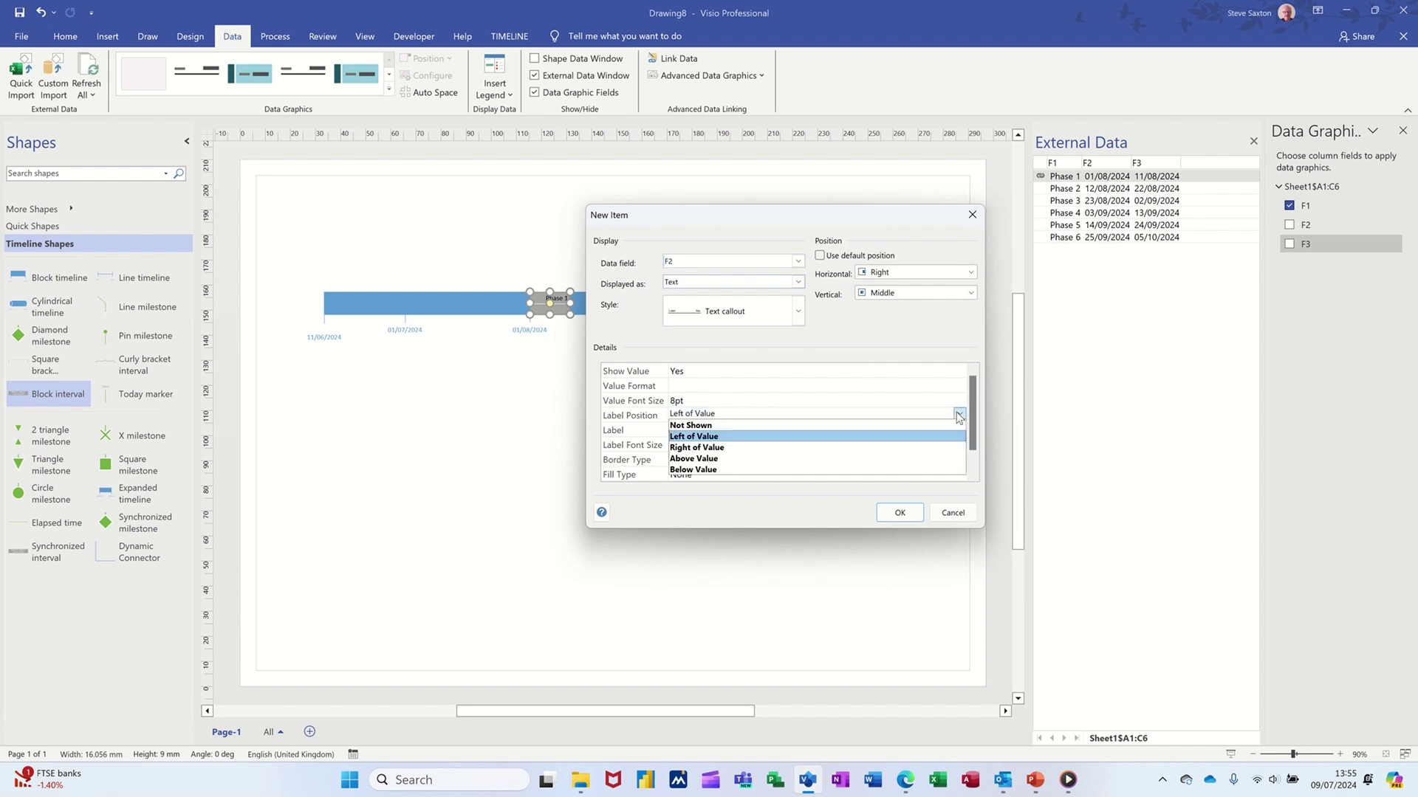
{"action": "left_click", "coordinate": [904, 425]}
{"action": "left_click", "coordinate": [899, 515]}
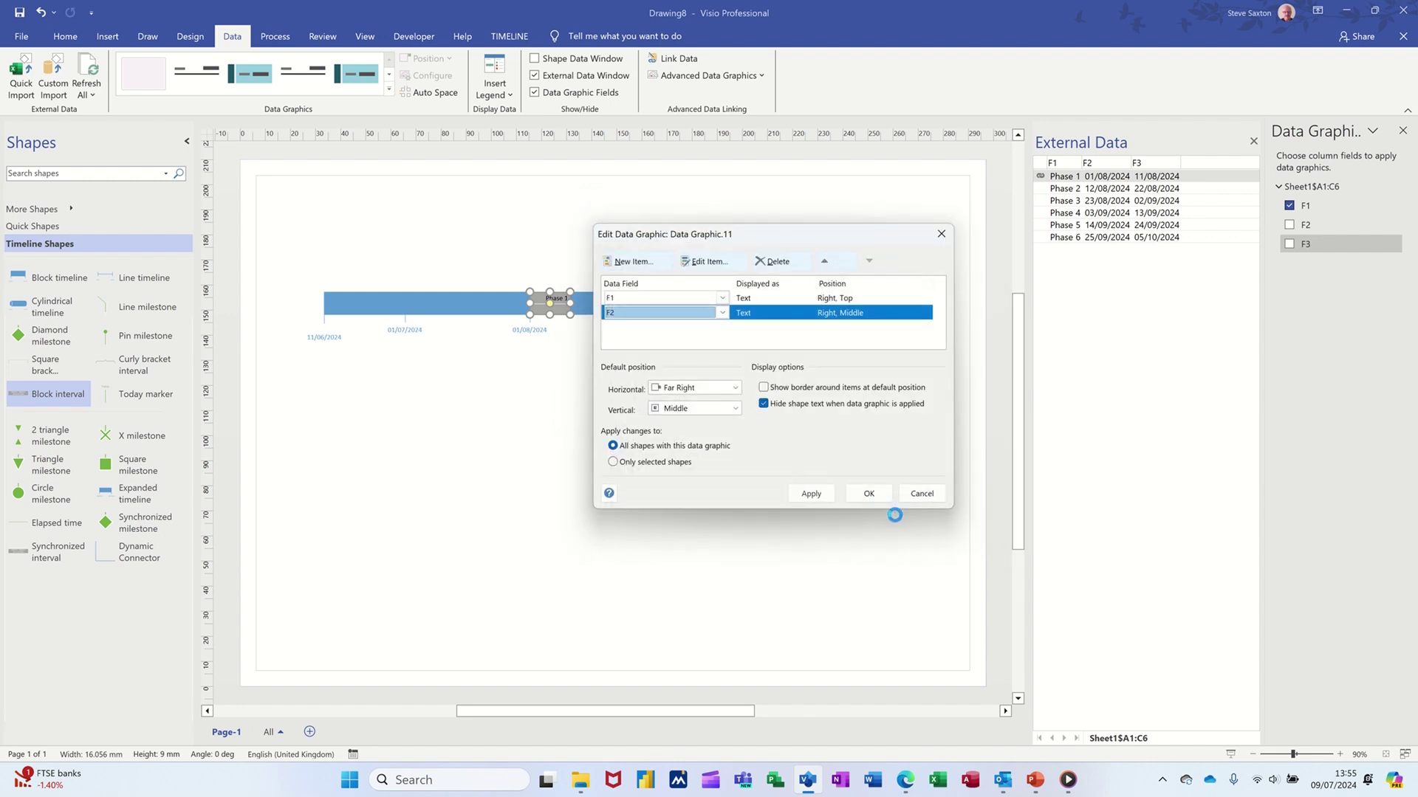
{"action": "left_click", "coordinate": [812, 493]}
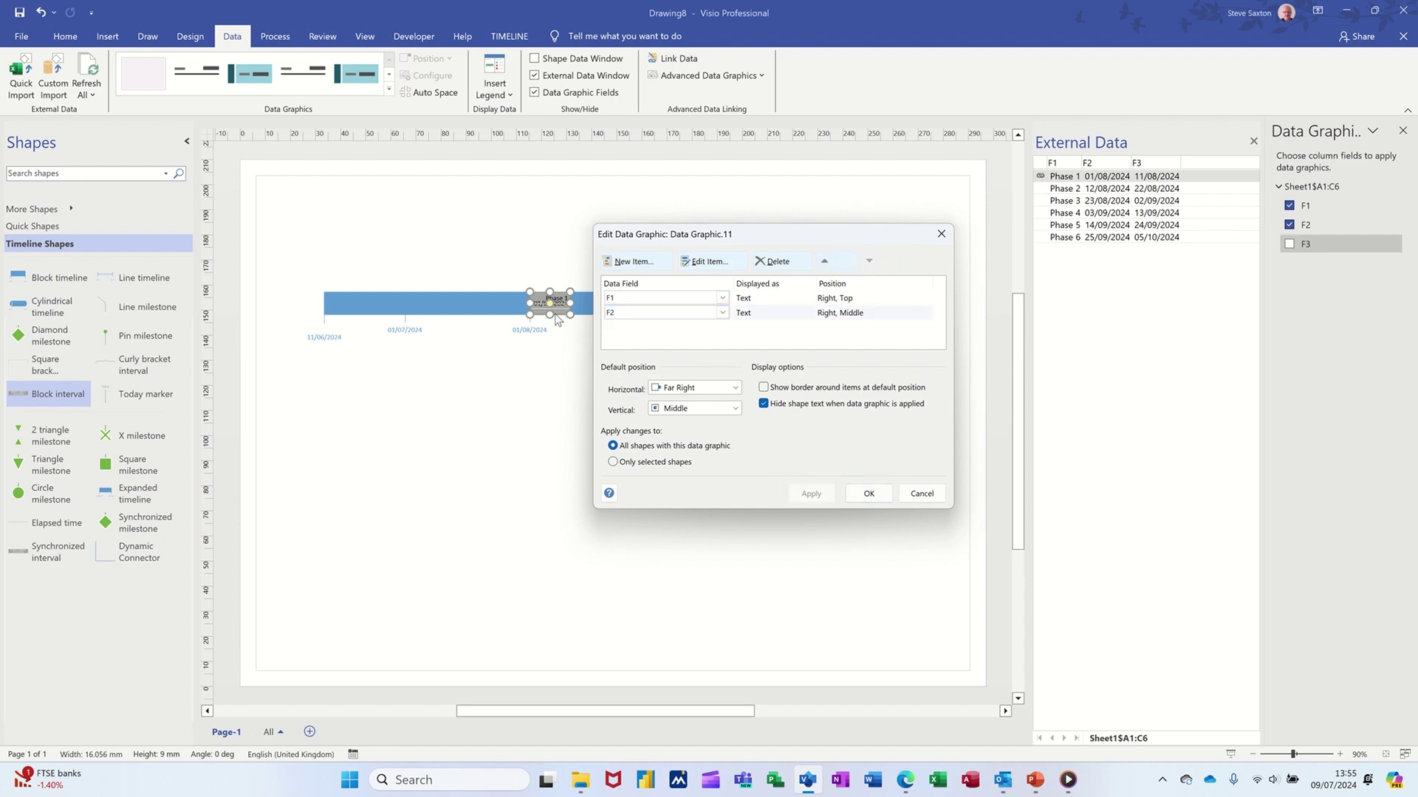
Add an F3 end-date text item positioned Right, Bottom
{"action": "left_click", "coordinate": [629, 261]}
{"action": "left_click", "coordinate": [727, 261]}
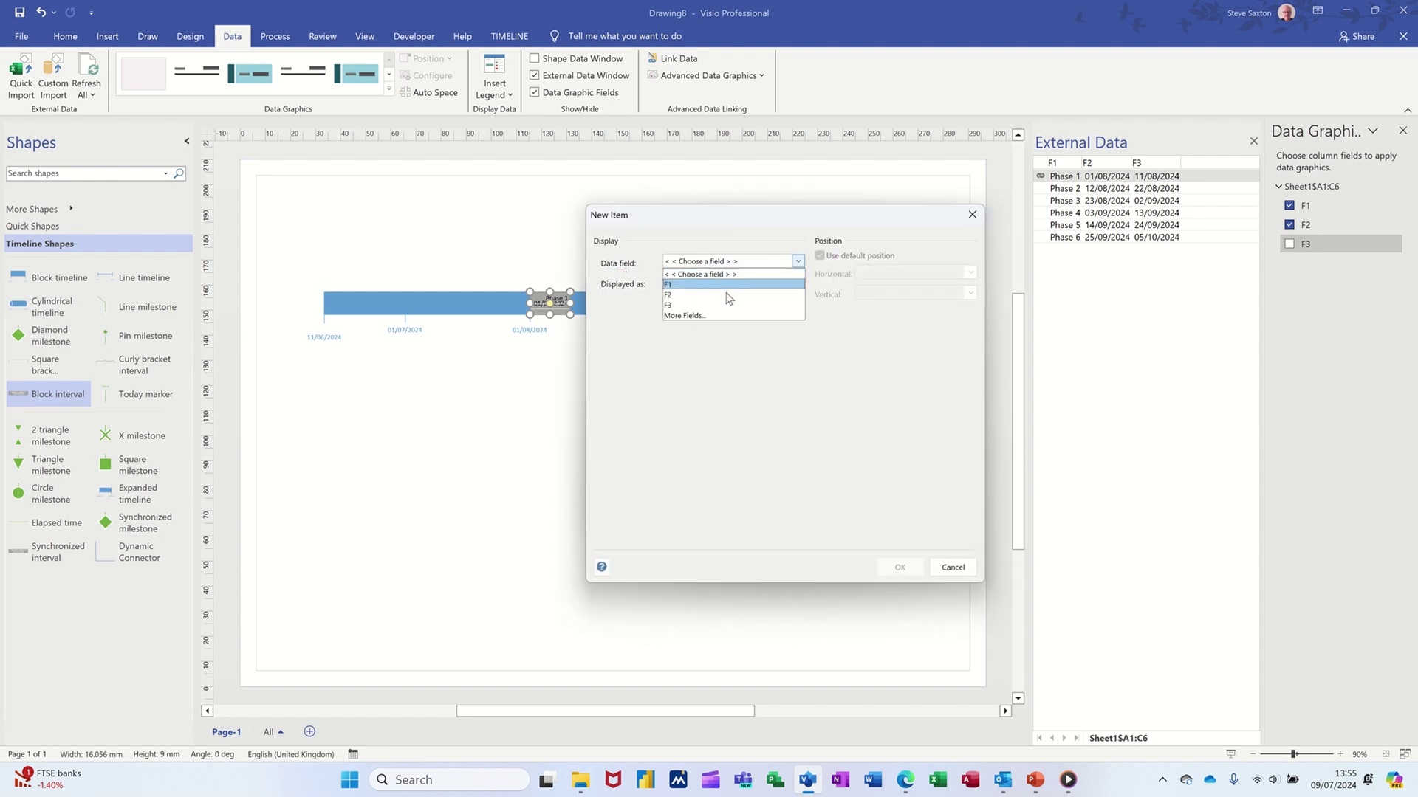
{"action": "left_click", "coordinate": [692, 305]}
{"action": "left_click", "coordinate": [760, 283]}
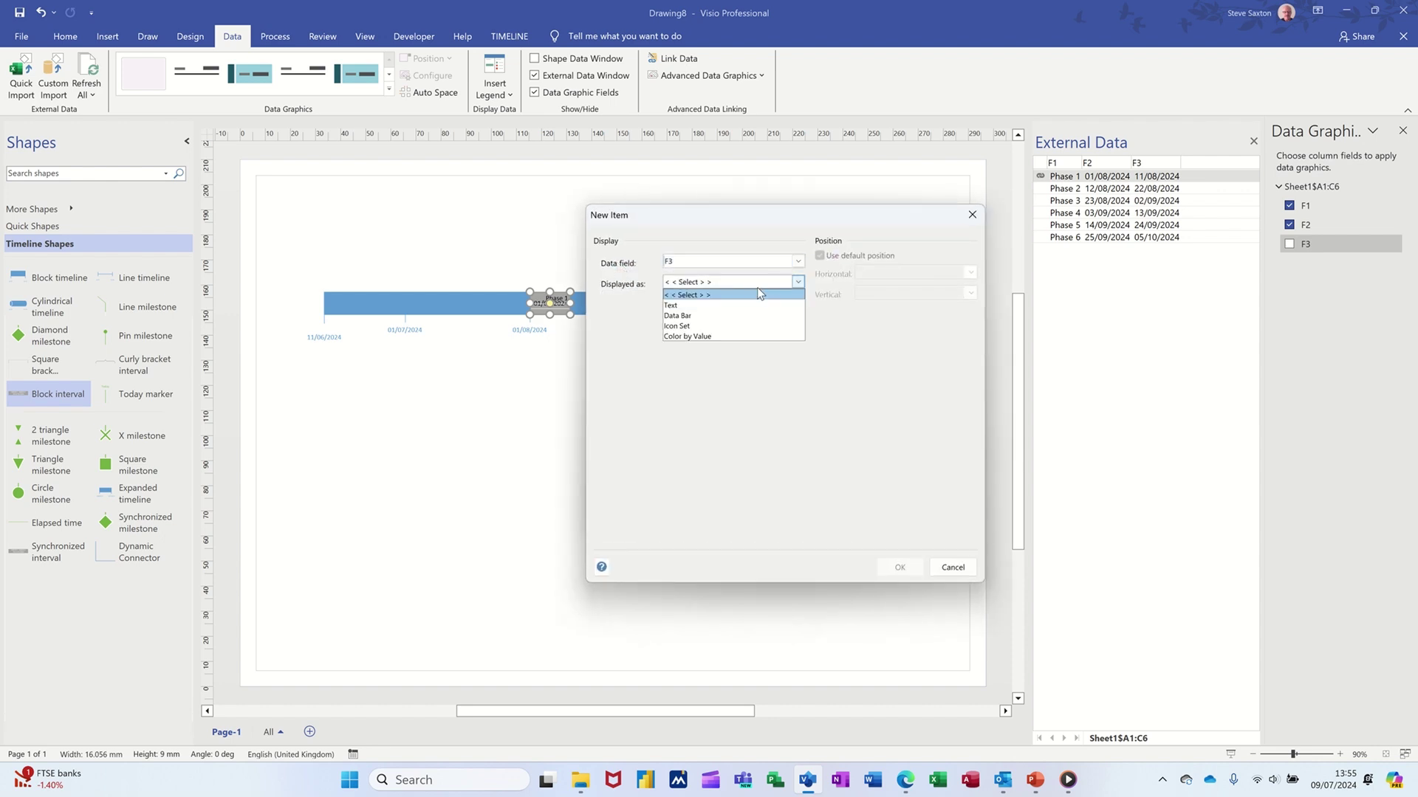
{"action": "left_click", "coordinate": [704, 305]}
{"action": "left_click", "coordinate": [819, 255]}
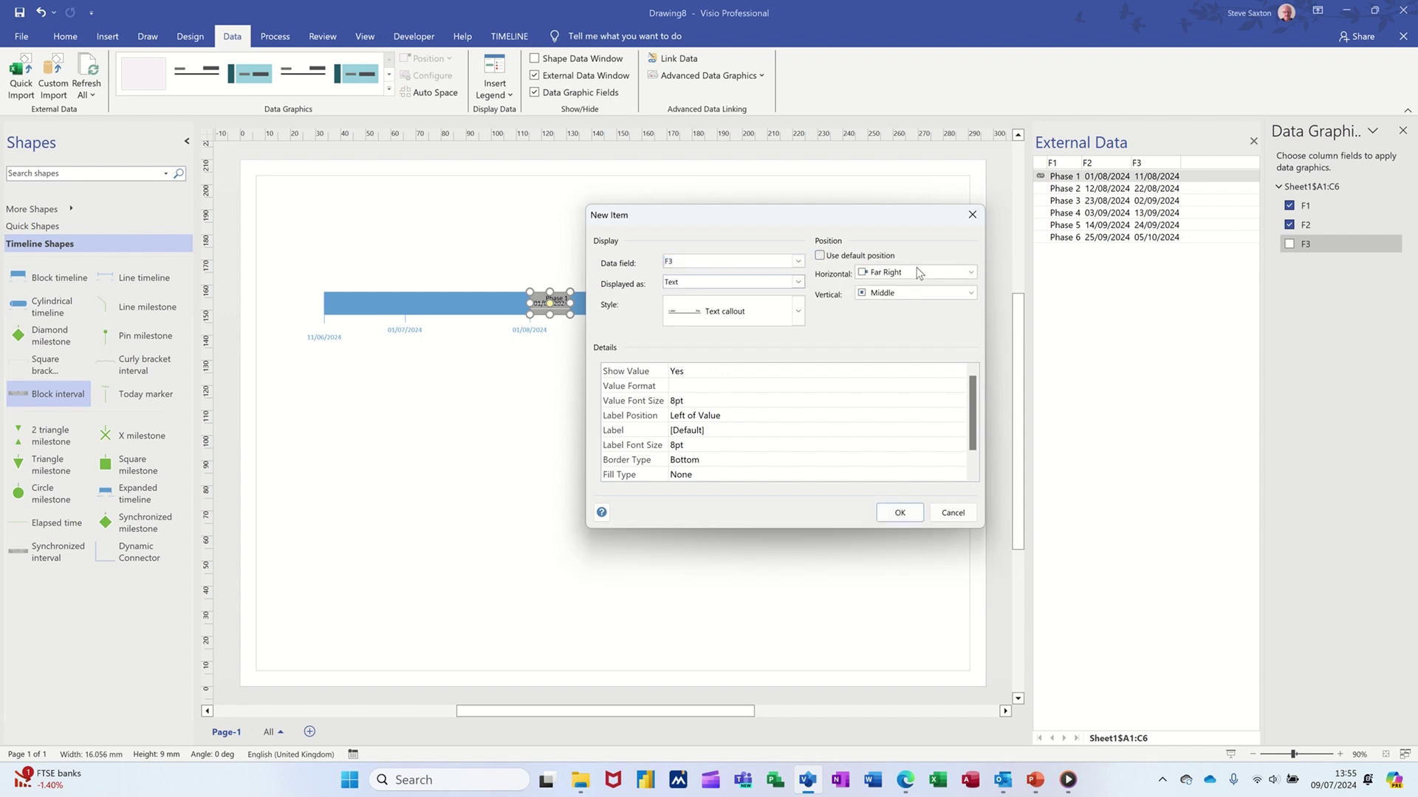
{"action": "left_click", "coordinate": [918, 273]}
{"action": "left_click", "coordinate": [912, 317]}
{"action": "left_click", "coordinate": [922, 295]}
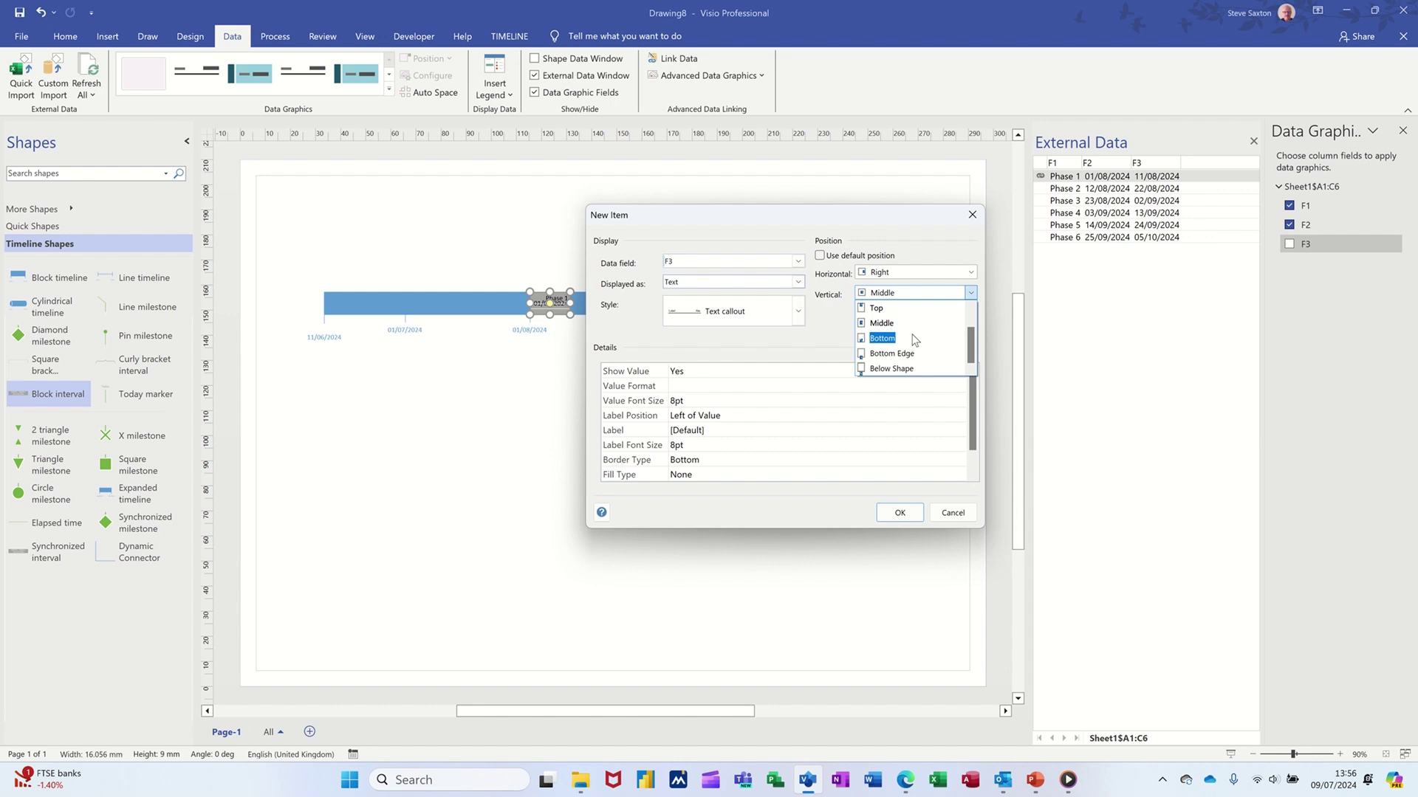
{"action": "left_click", "coordinate": [915, 339]}
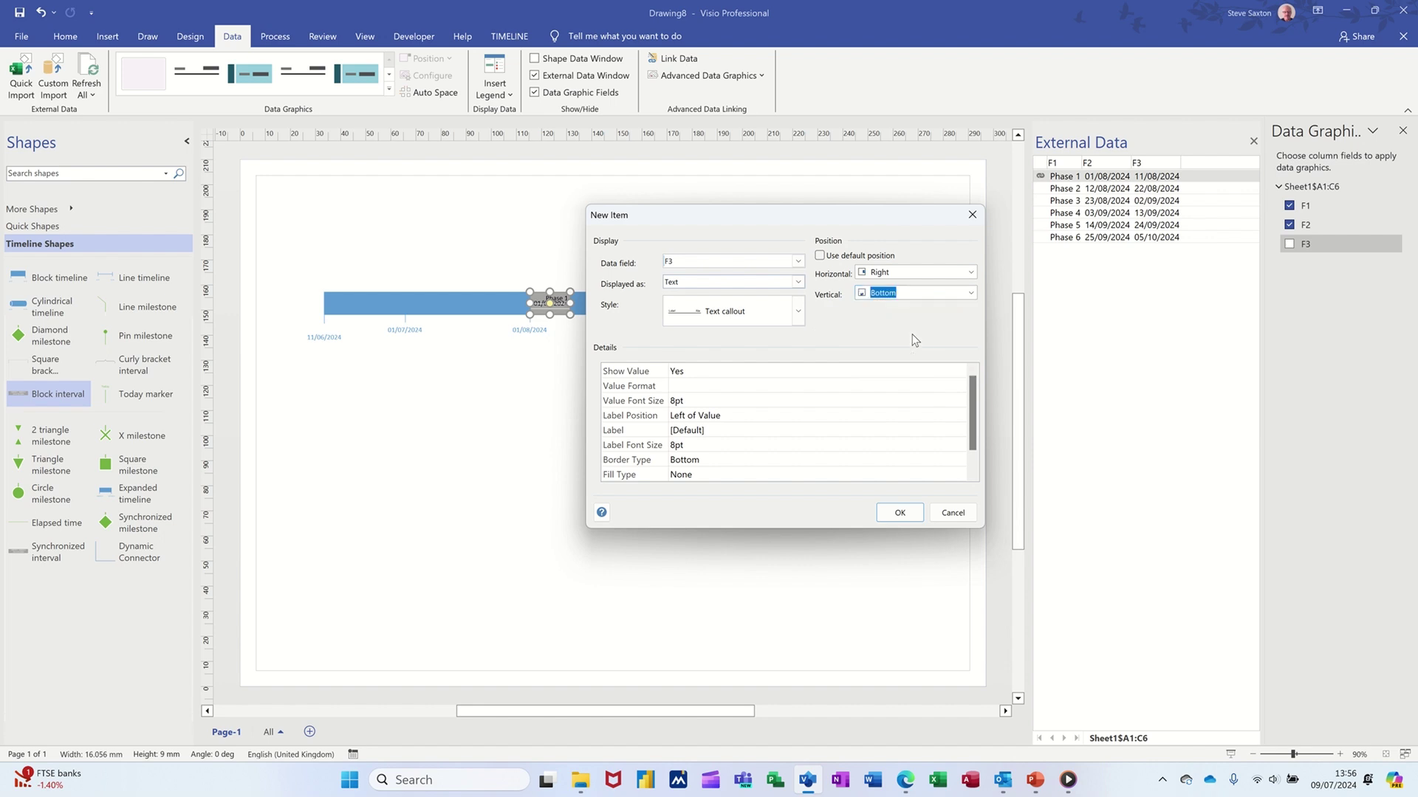
Set the F3 label to Not Shown, apply, and finish editing the data graphic
{"action": "left_click", "coordinate": [768, 423]}
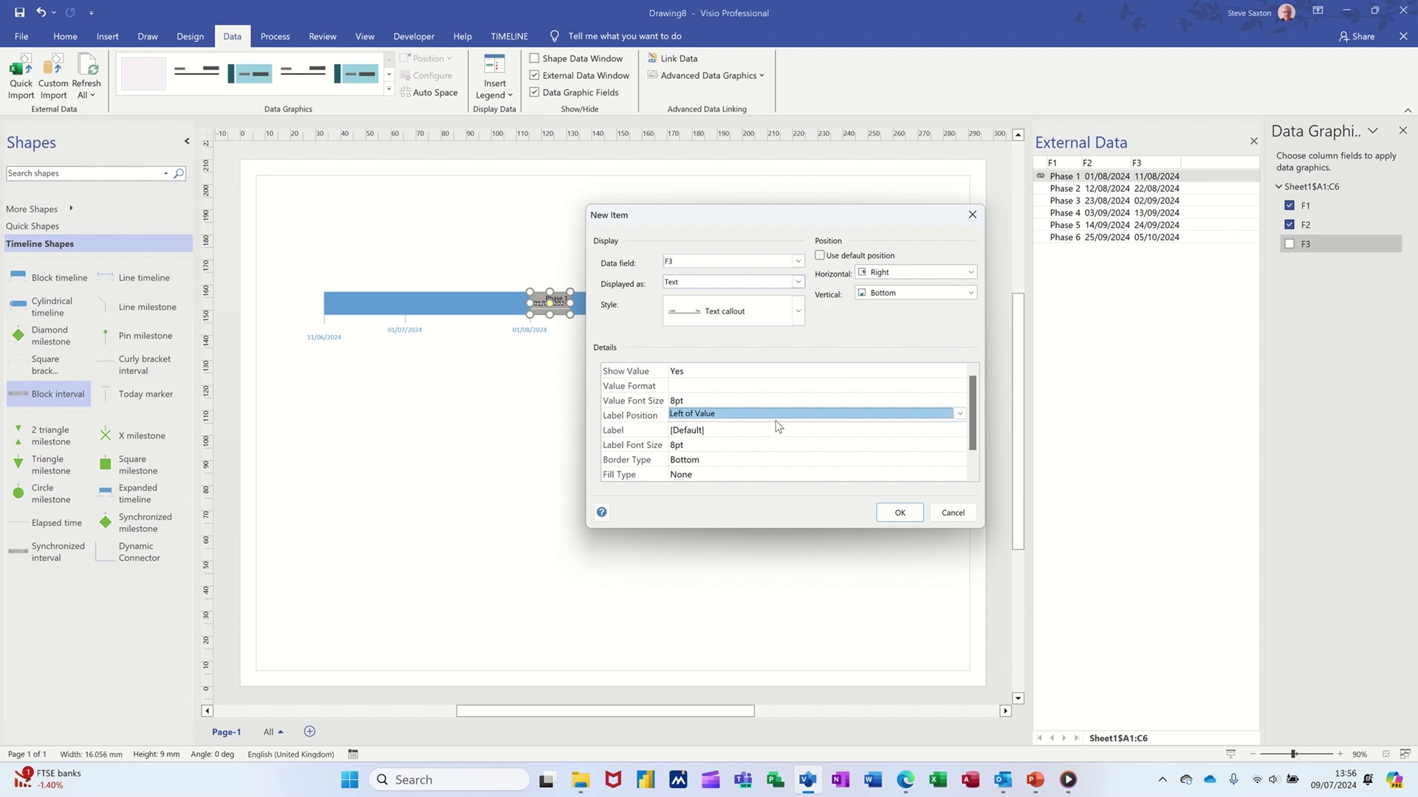
{"action": "left_click", "coordinate": [959, 413]}
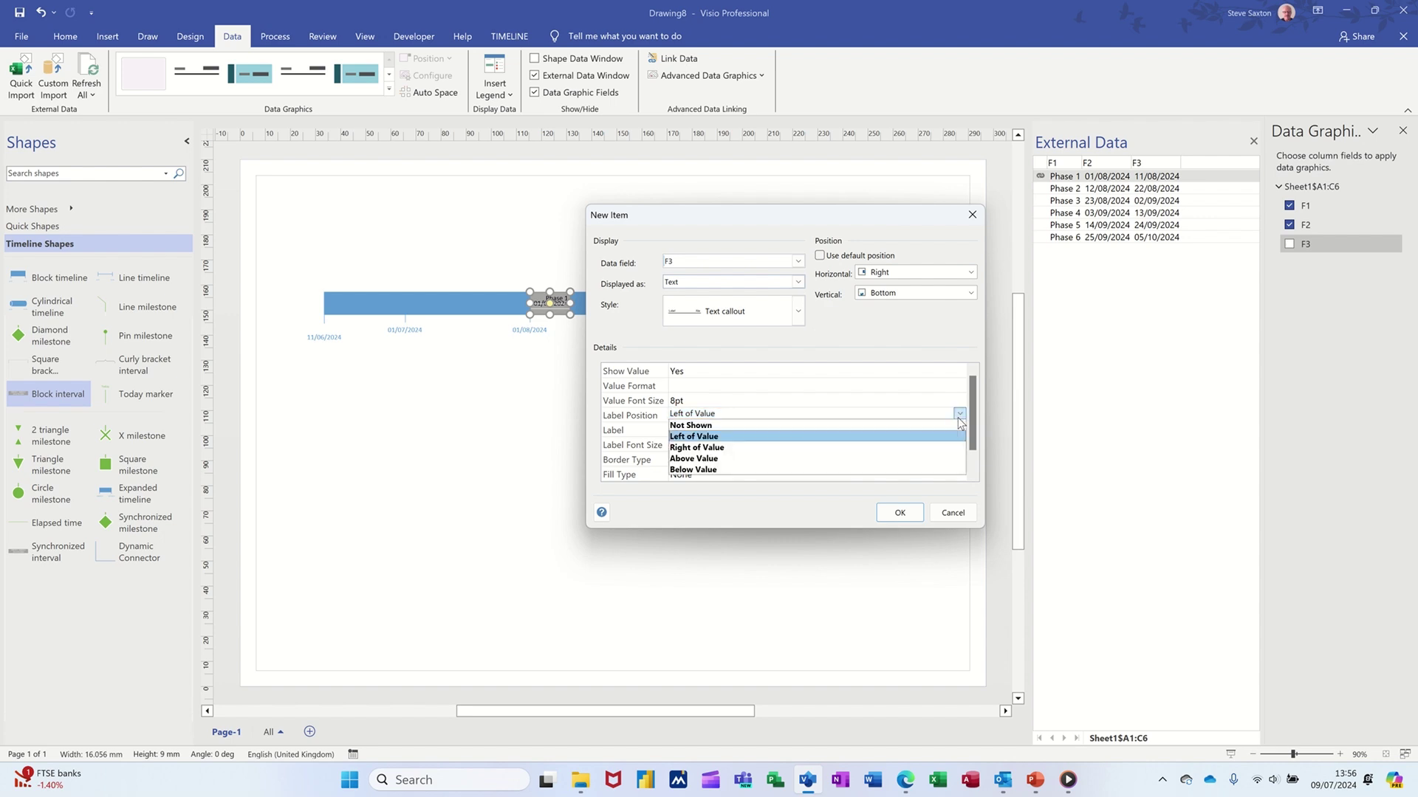
{"action": "left_click", "coordinate": [942, 424]}
{"action": "left_click", "coordinate": [901, 513]}
{"action": "left_click", "coordinate": [804, 492]}
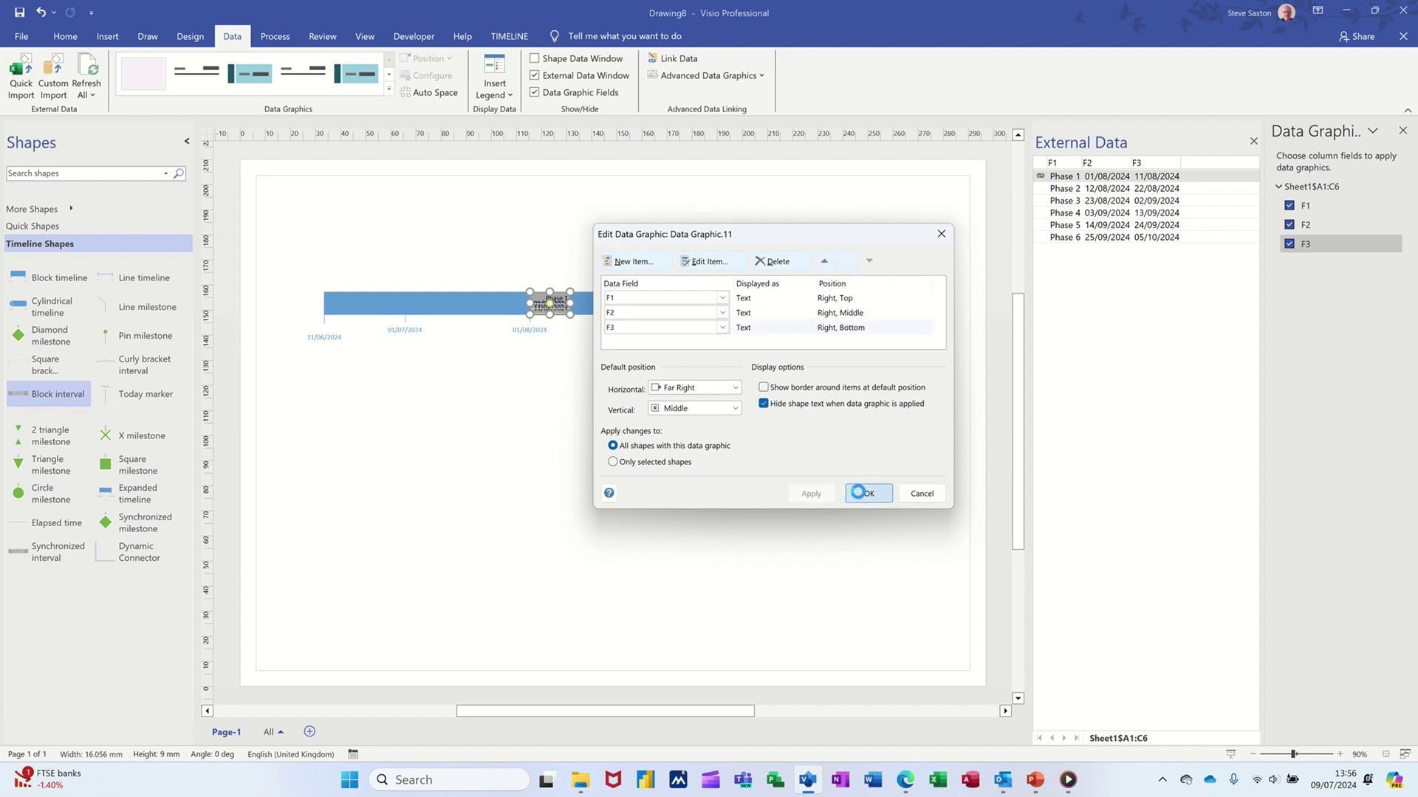
{"action": "left_click", "coordinate": [869, 493]}
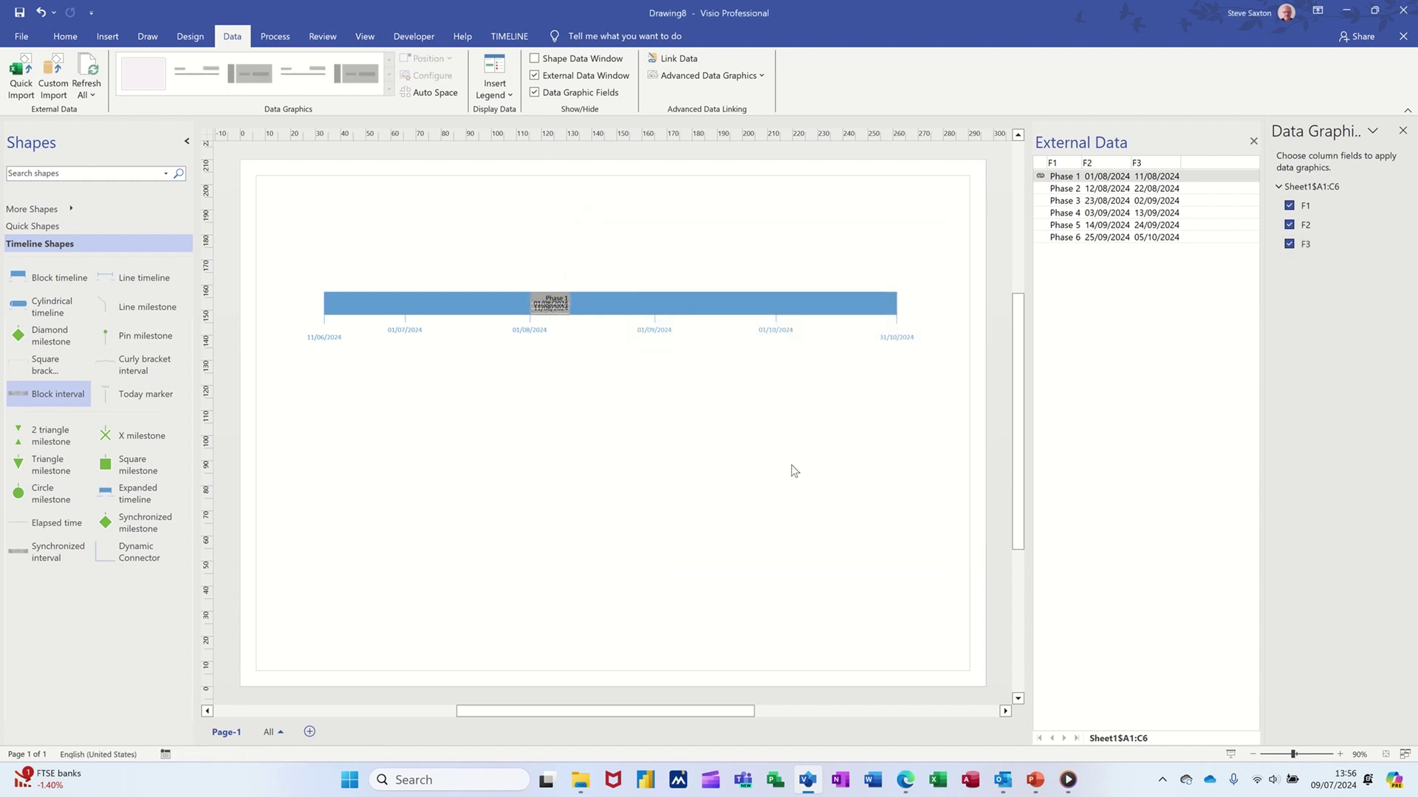
Select the Phase 1 block interval and start editing its applied data graphic
{"action": "scroll", "coordinate": [794, 470], "scroll_direction": "up", "scroll_amount": 5}
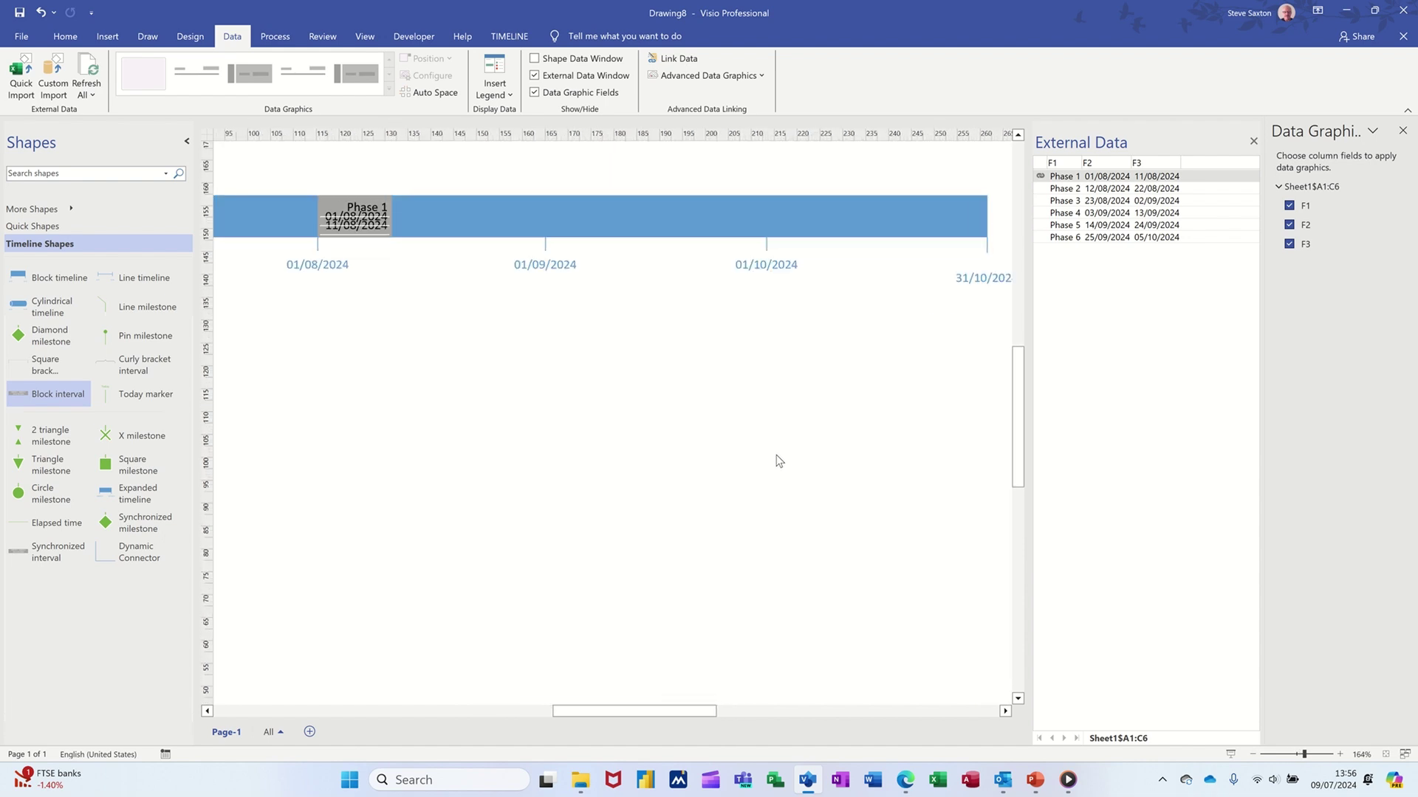
{"action": "scroll", "coordinate": [767, 459], "scroll_direction": "up", "scroll_amount": 1}
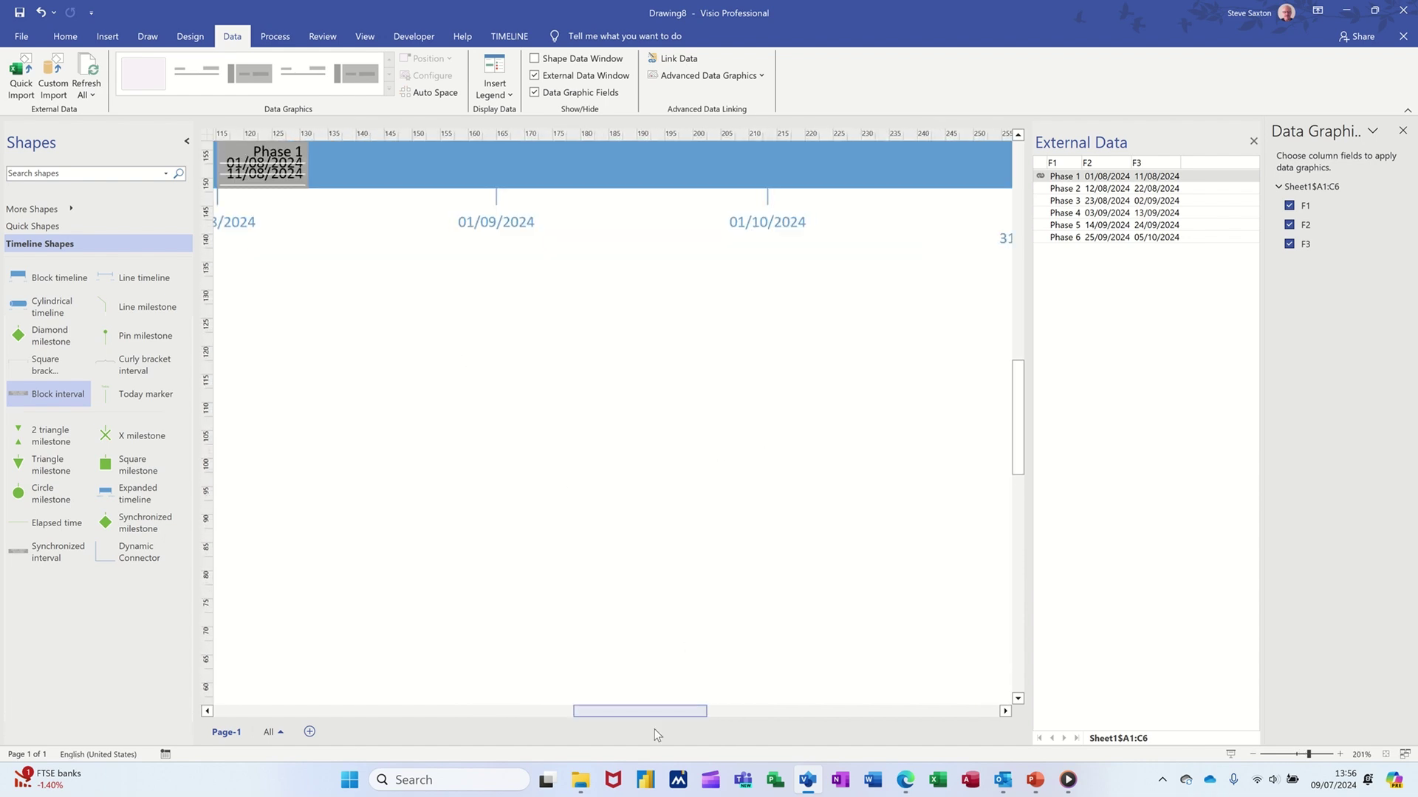
{"action": "left_click_drag", "start_coordinate": [637, 711], "coordinate": [565, 711]}
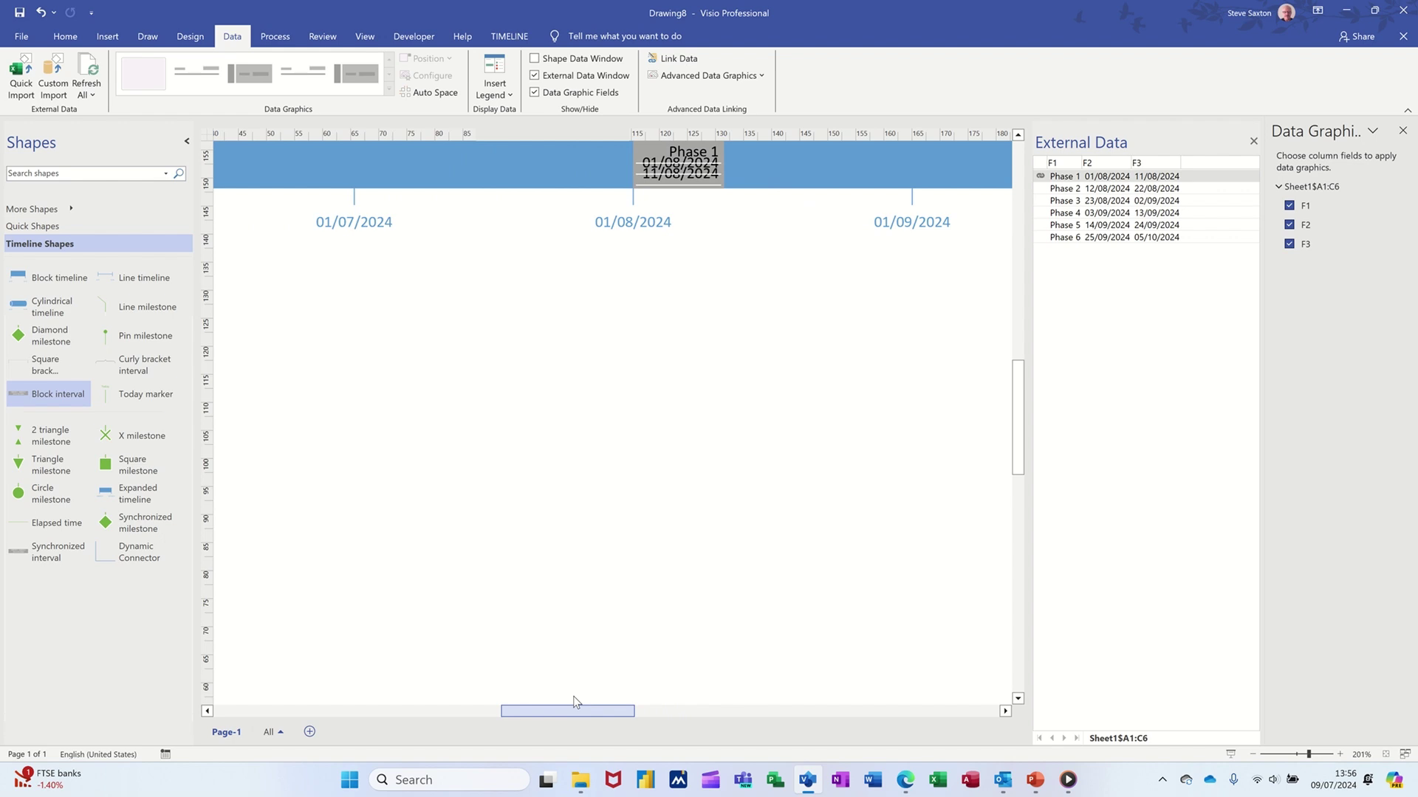
{"action": "scroll", "coordinate": [807, 601], "scroll_direction": "up", "scroll_amount": 2}
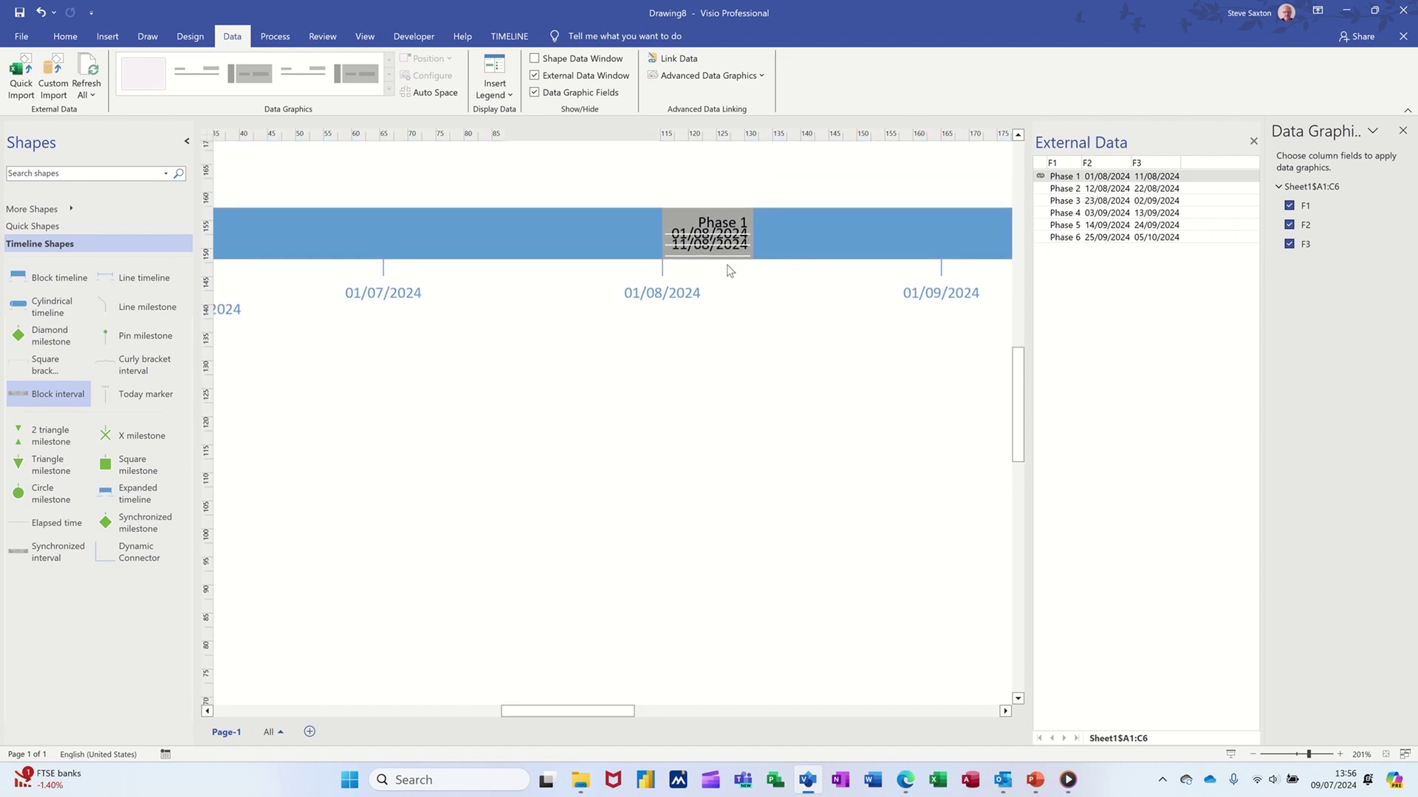
{"action": "left_click", "coordinate": [717, 226]}
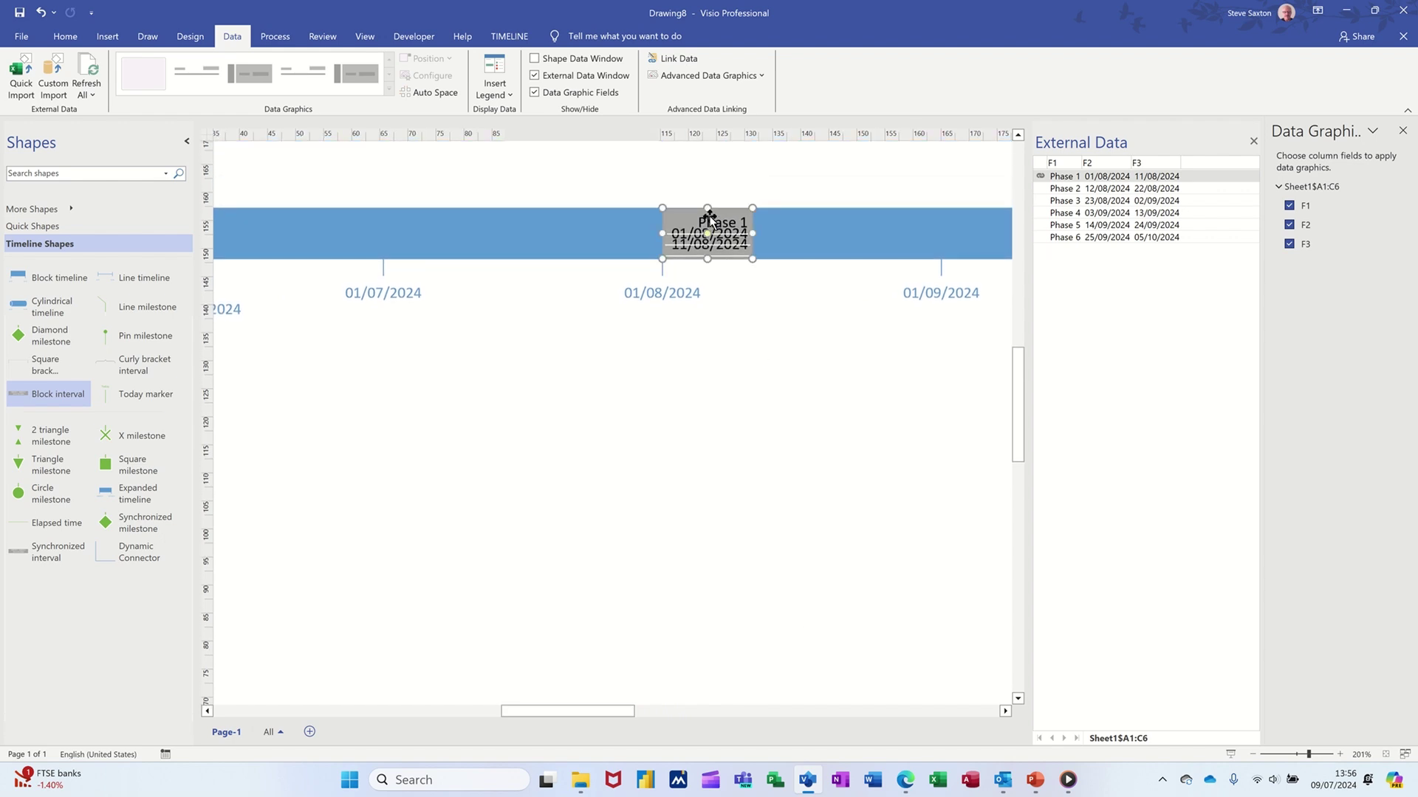
{"action": "left_click", "coordinate": [739, 78]}
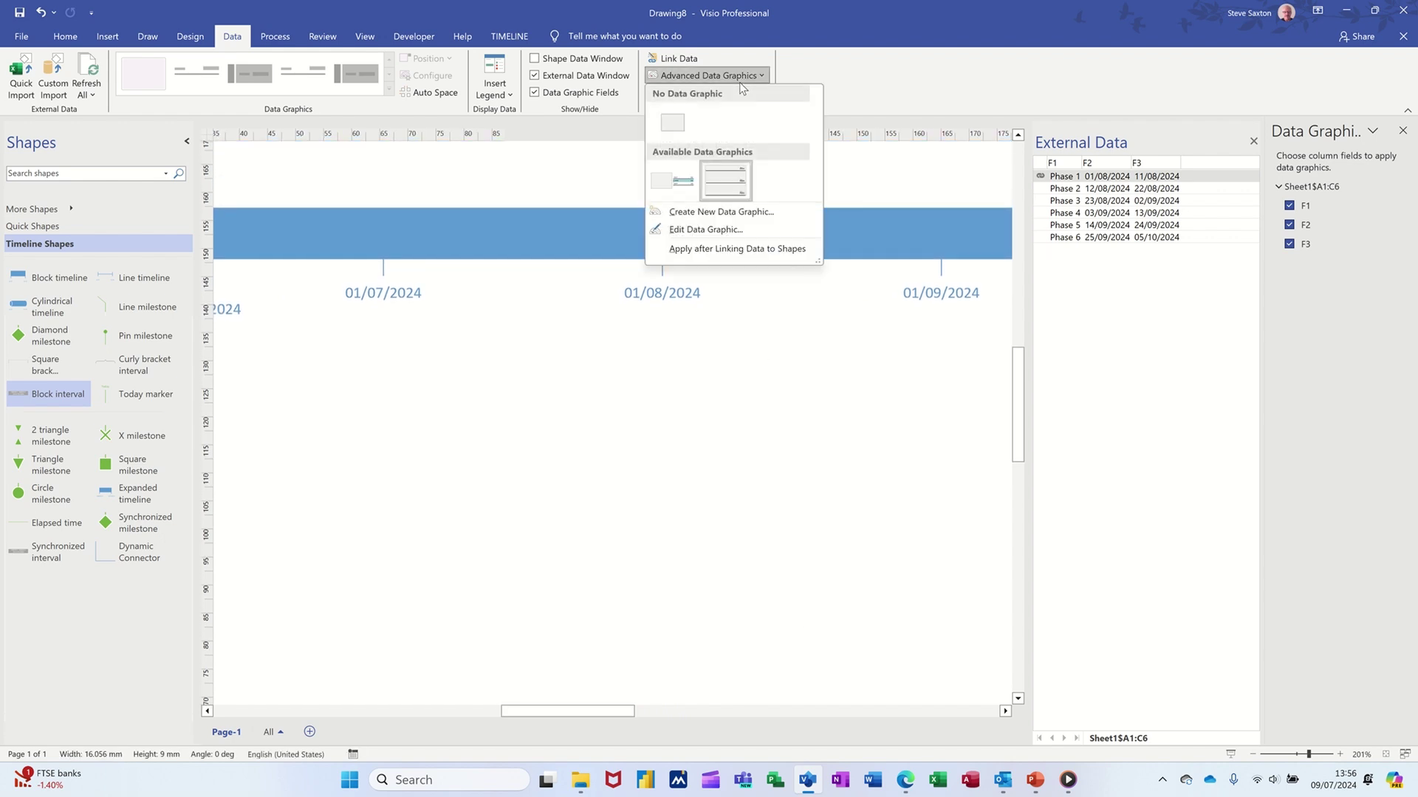
{"action": "left_click", "coordinate": [708, 230]}
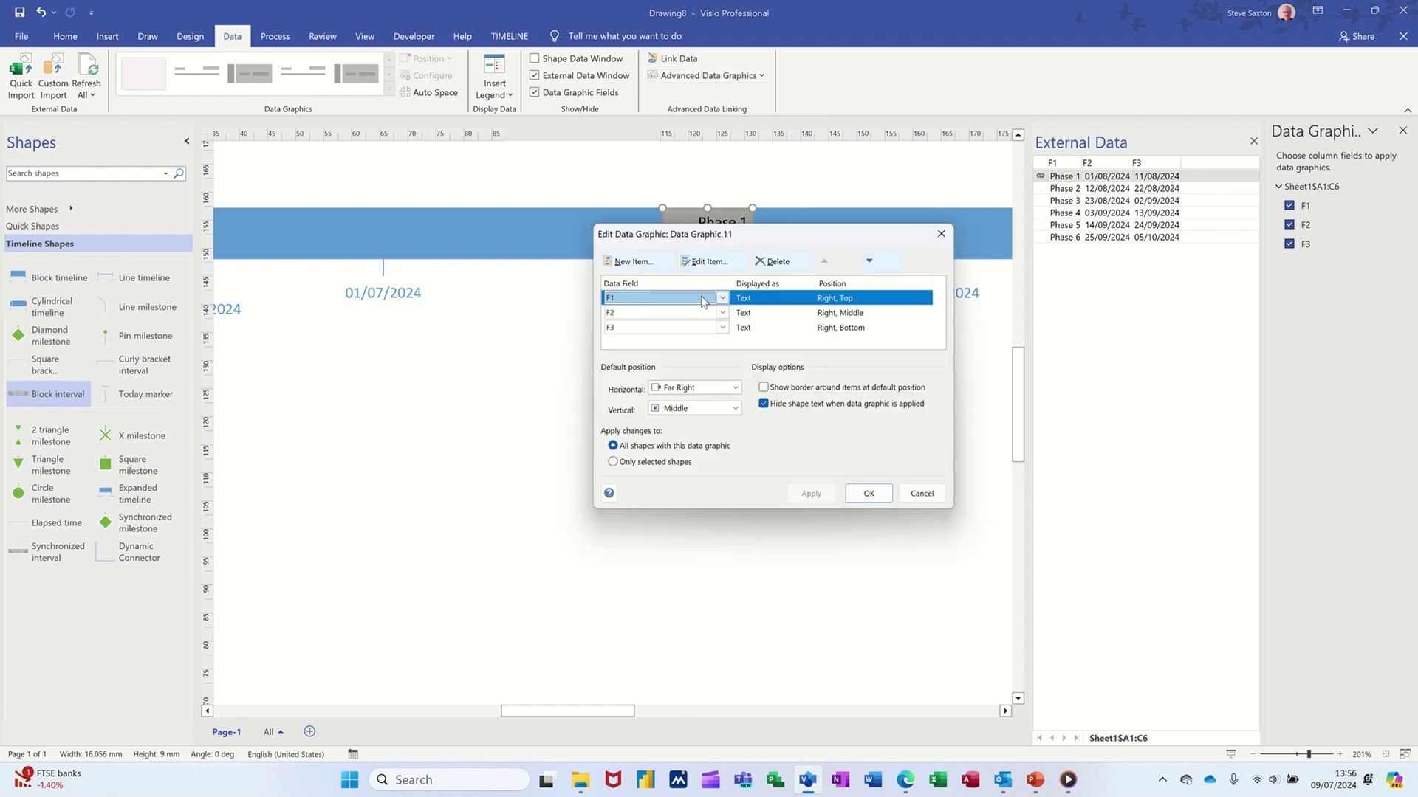
Reduce the value font size of the F1 and F2 data graphic items to 6
{"action": "left_click", "coordinate": [702, 263]}
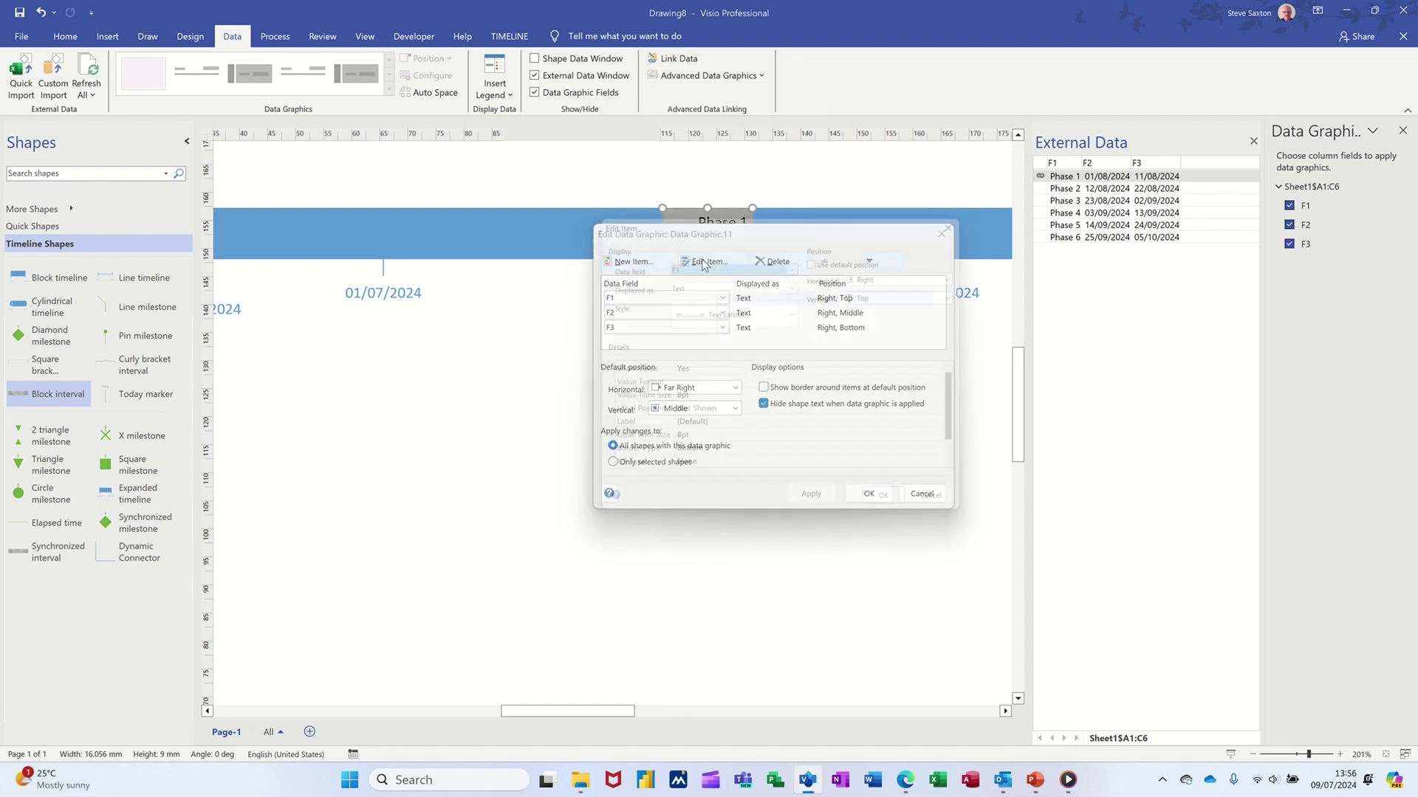
{"action": "left_click", "coordinate": [696, 400]}
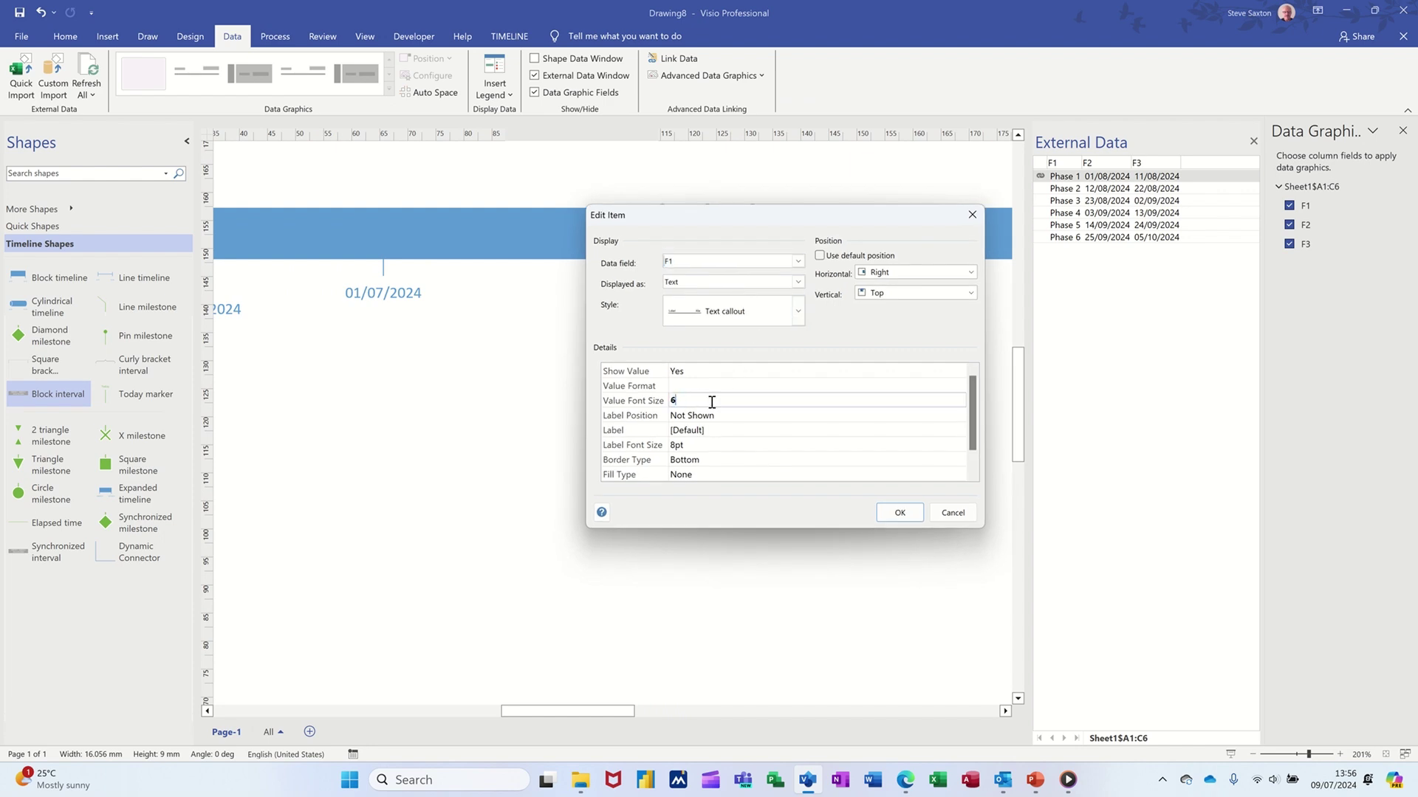
{"action": "left_click", "coordinate": [899, 513]}
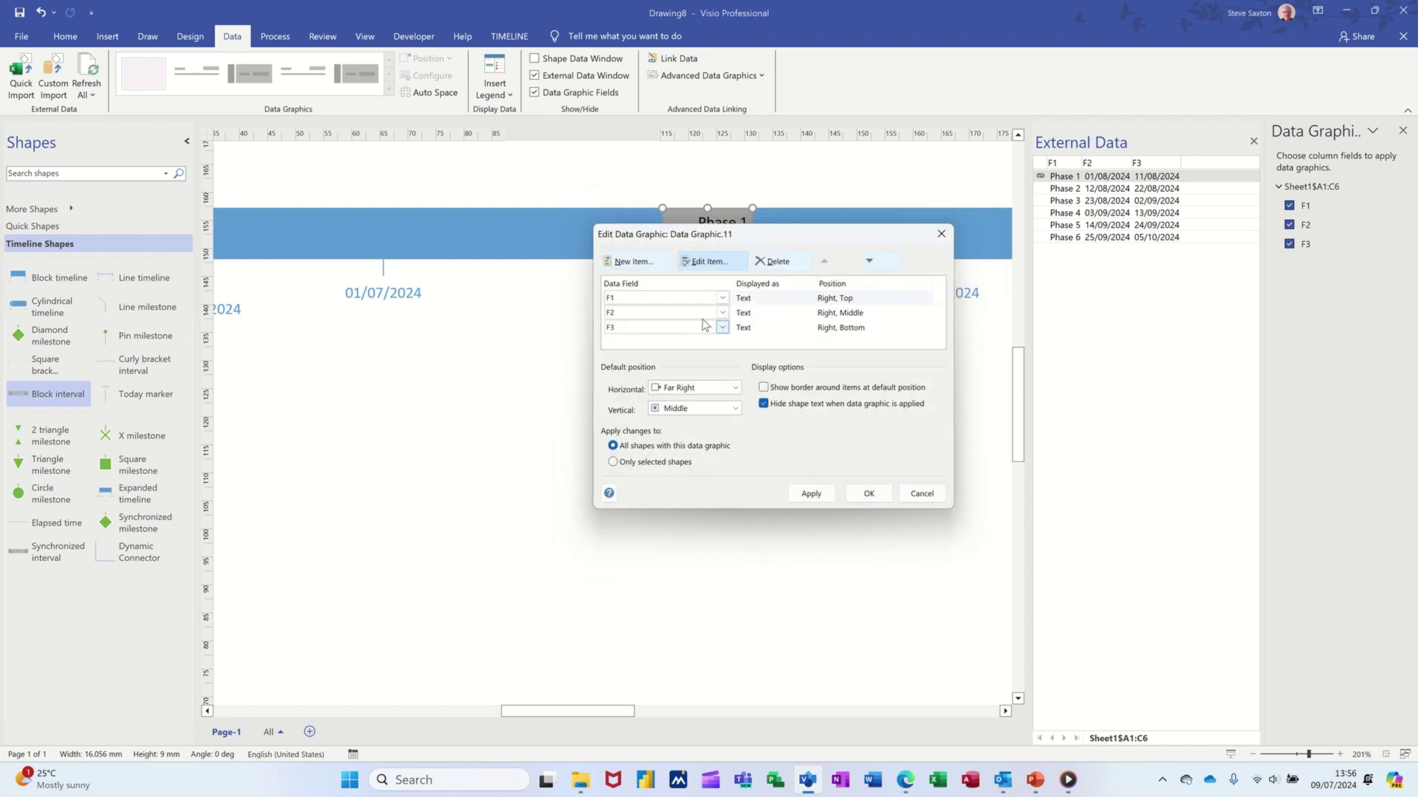
{"action": "left_click", "coordinate": [745, 313]}
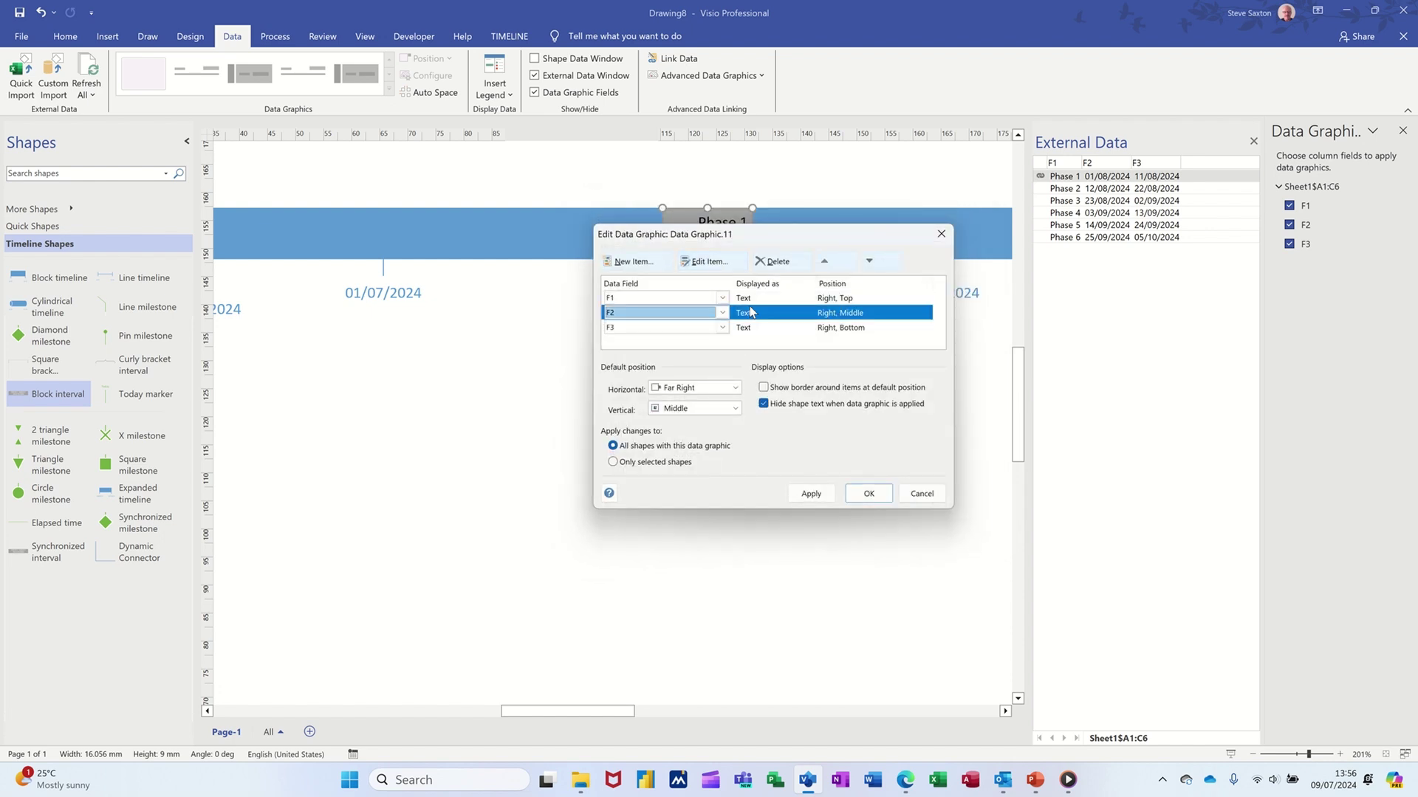
{"action": "left_click", "coordinate": [703, 262]}
{"action": "left_click", "coordinate": [714, 401]}
{"action": "type", "text": "6"}
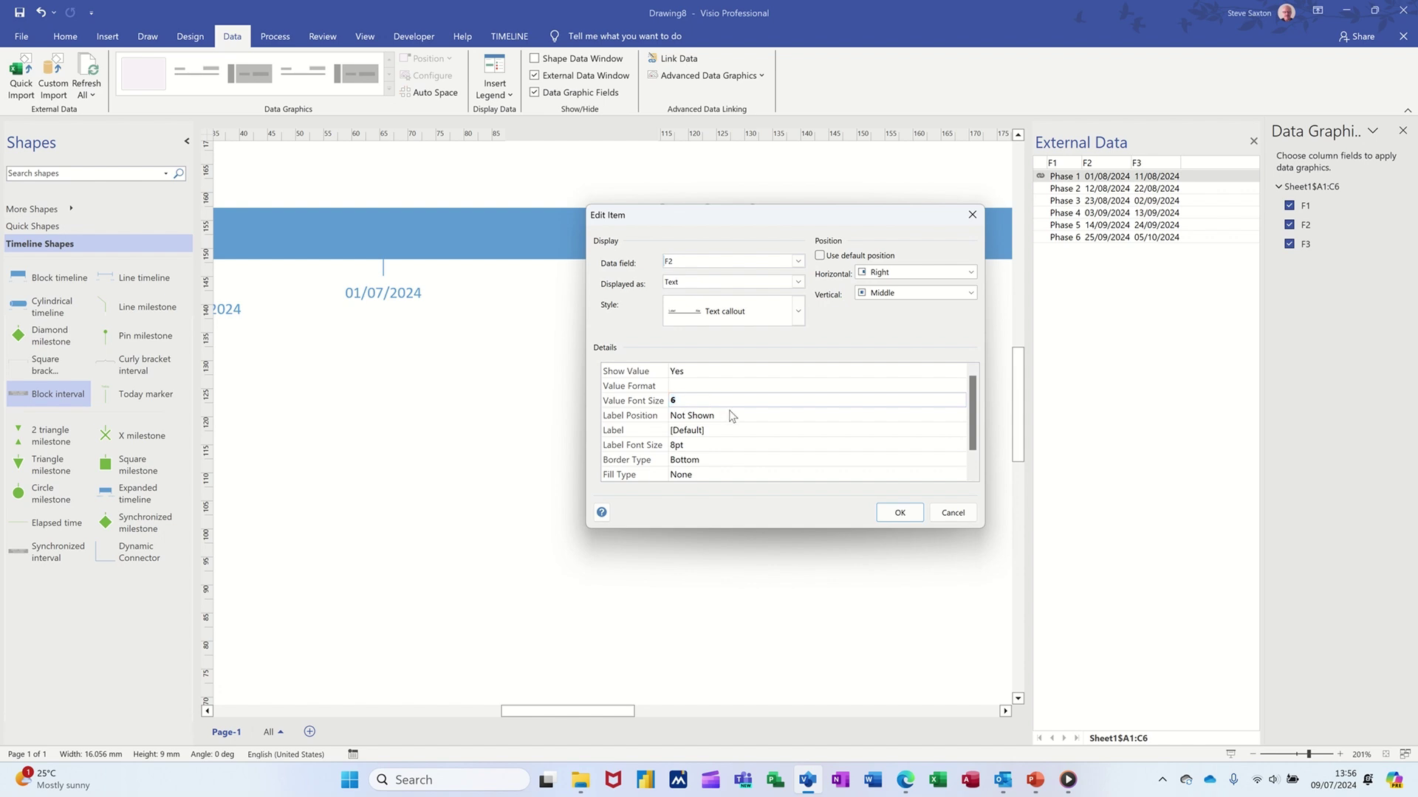
{"action": "left_click", "coordinate": [900, 513]}
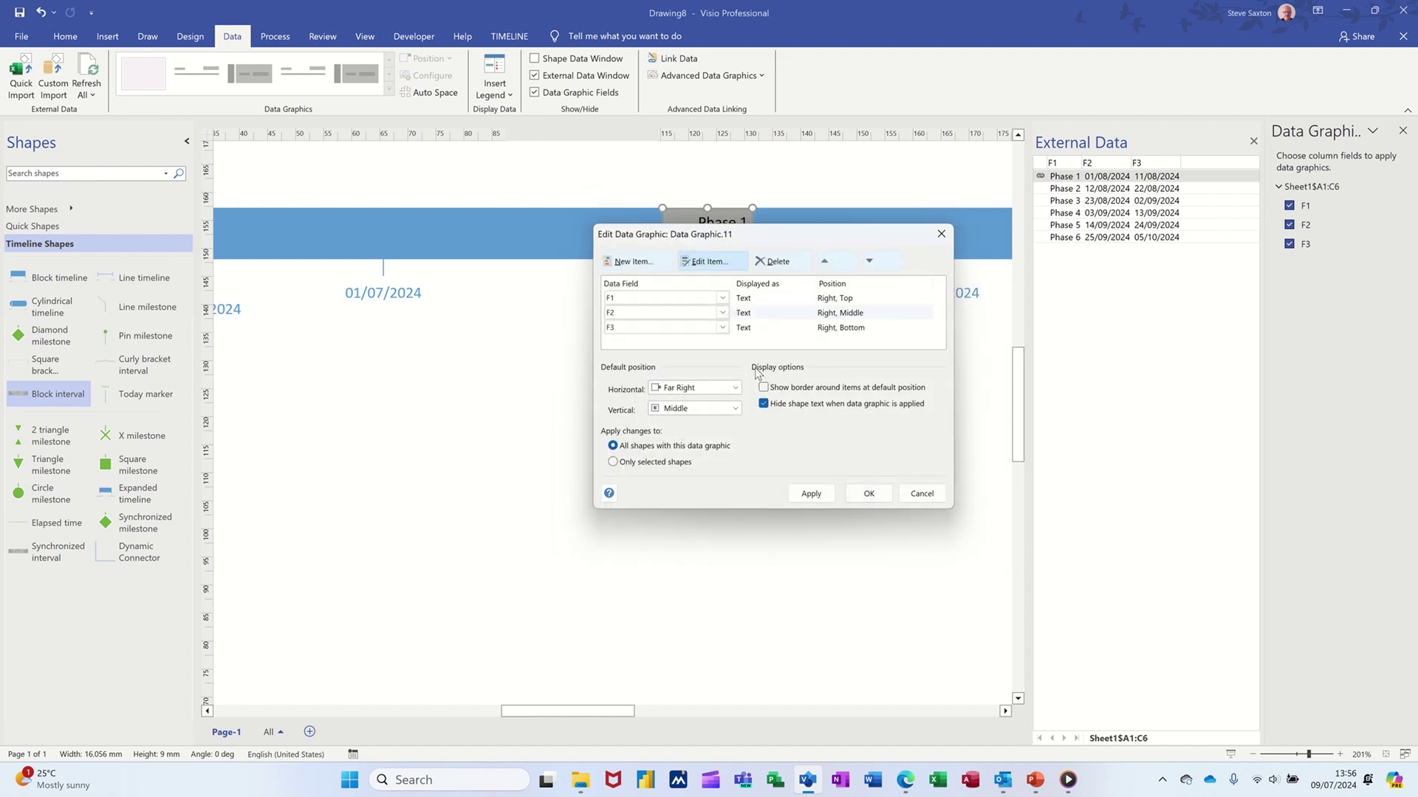
Set the F3 item's value font size to 6 and apply the edited data graphic
{"action": "left_click", "coordinate": [763, 327]}
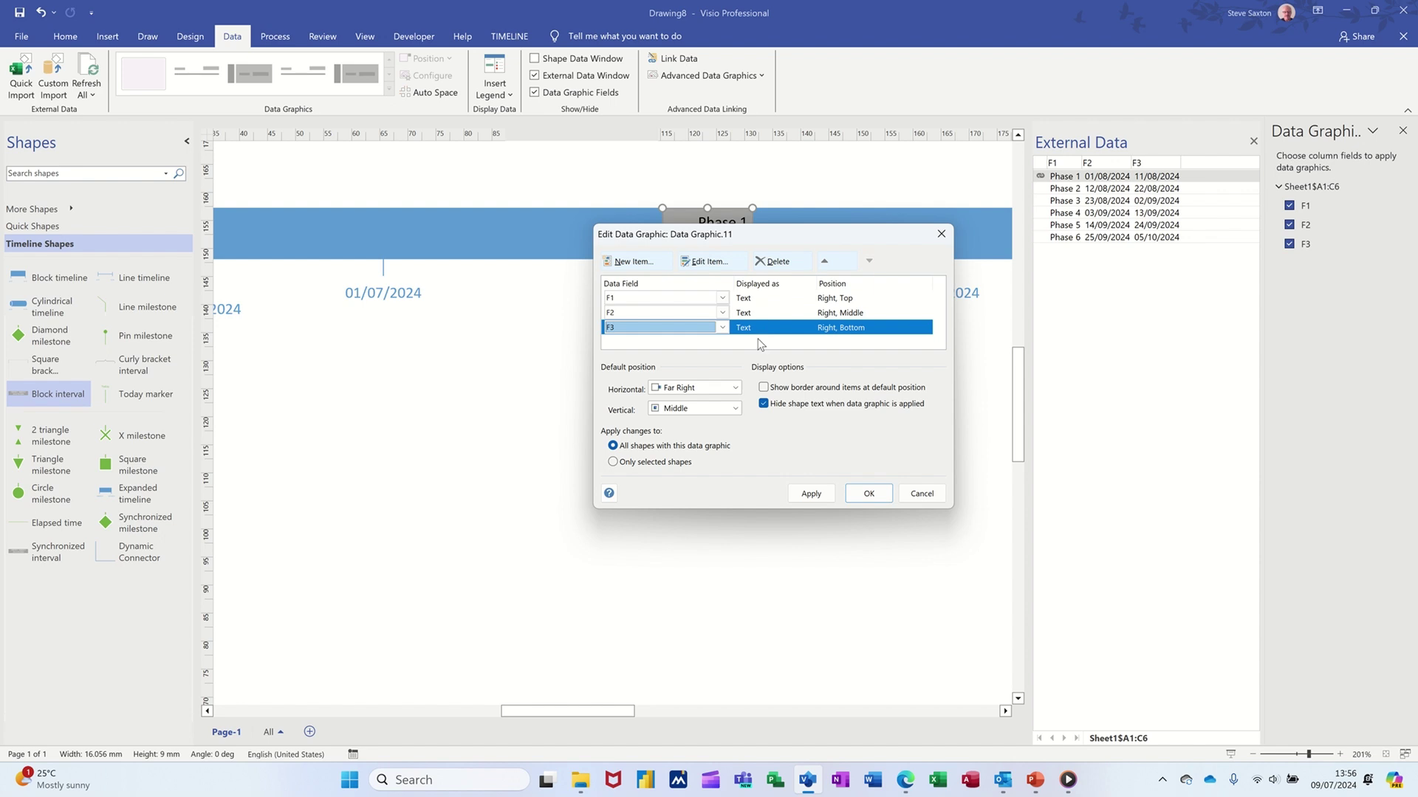
{"action": "left_click", "coordinate": [708, 262]}
{"action": "left_click", "coordinate": [705, 401]}
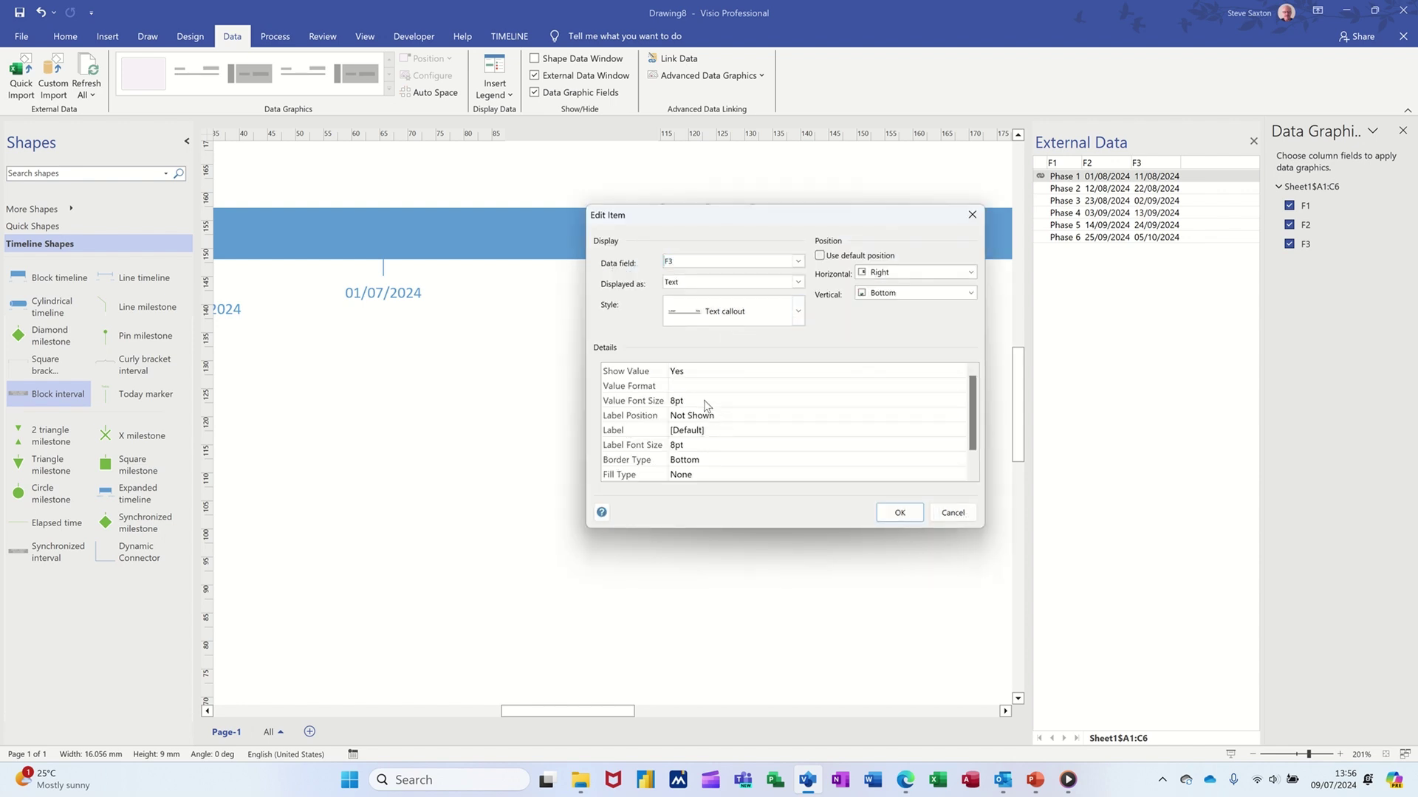
{"action": "type", "text": "6"}
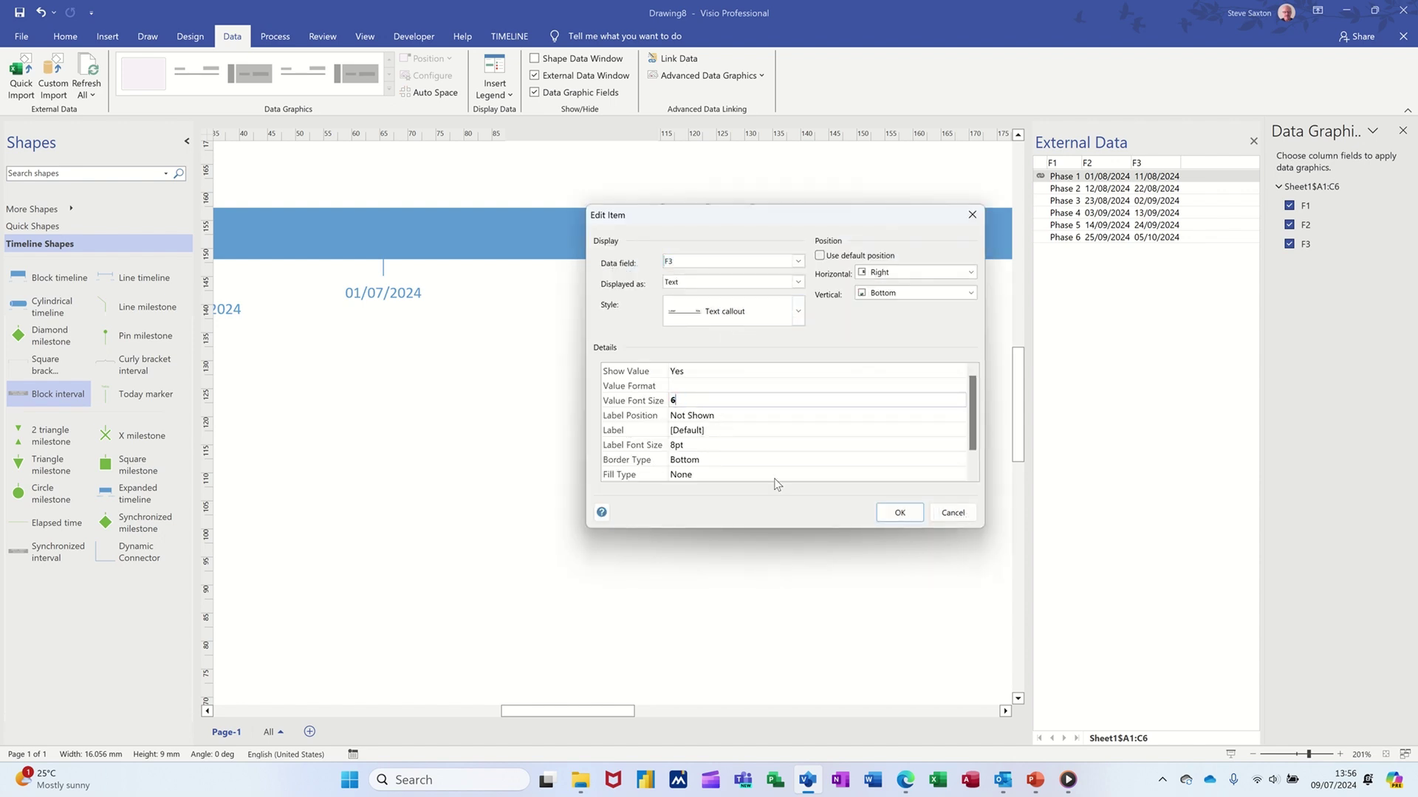
{"action": "left_click", "coordinate": [896, 513]}
{"action": "left_click_drag", "start_coordinate": [805, 239], "coordinate": [792, 334]}
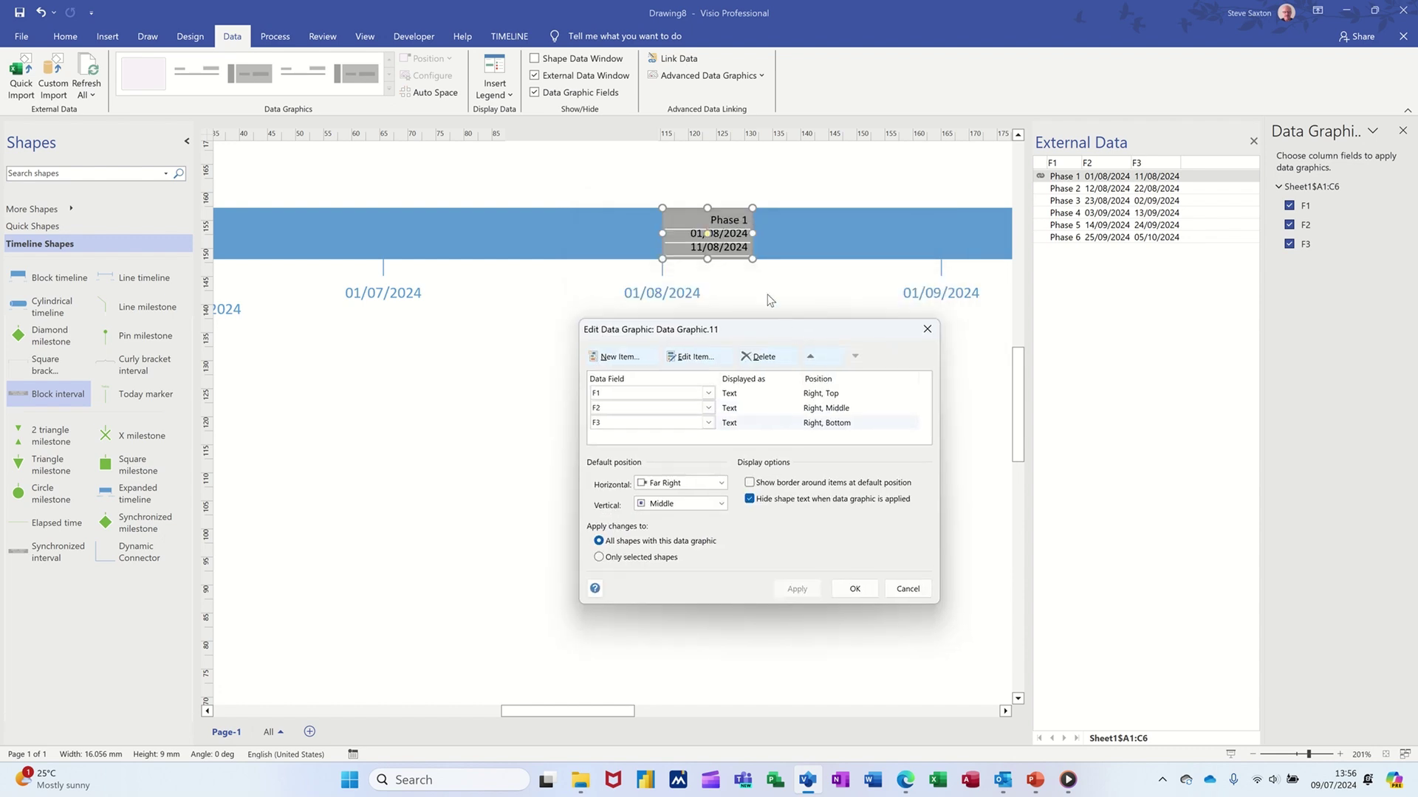
{"action": "left_click", "coordinate": [860, 592]}
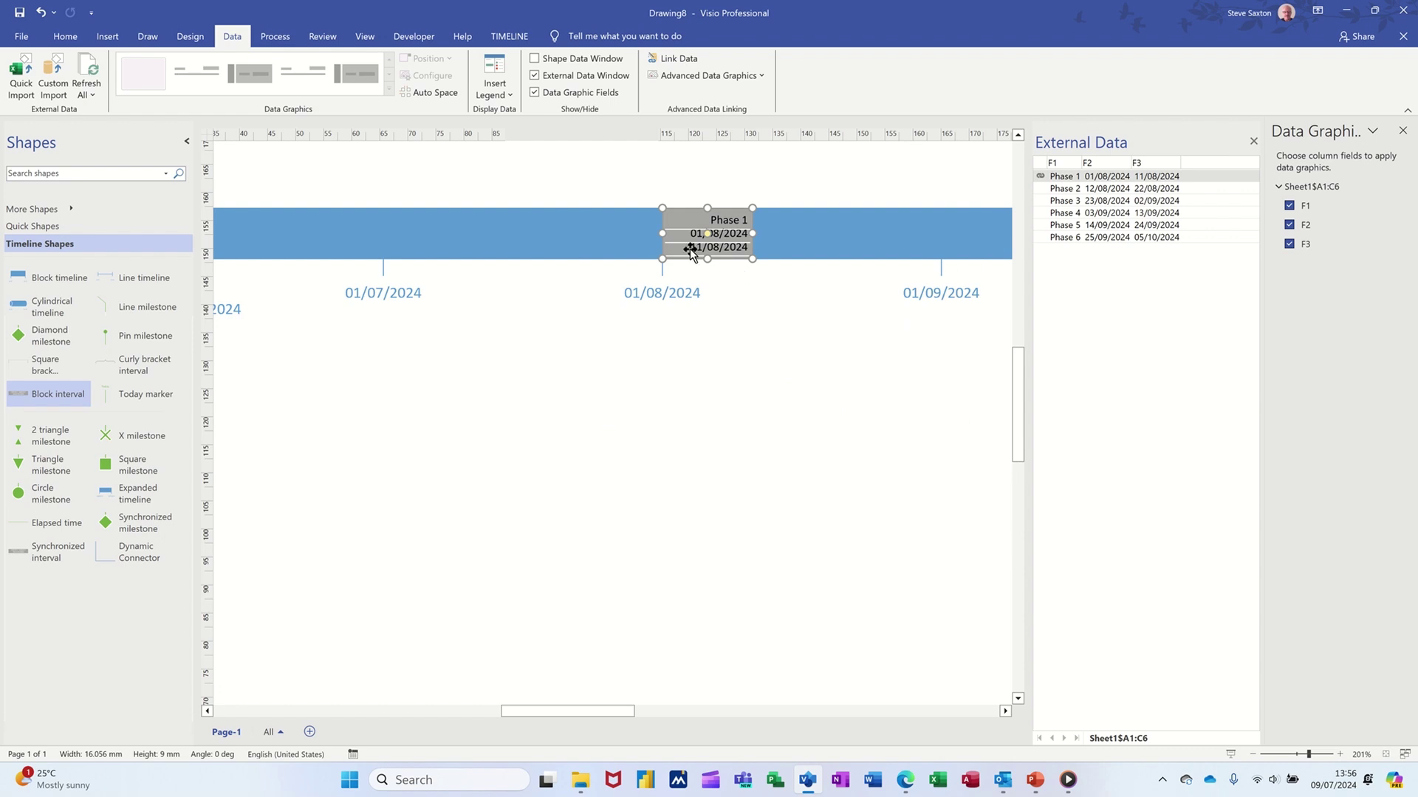
{"action": "left_click", "coordinate": [716, 332]}
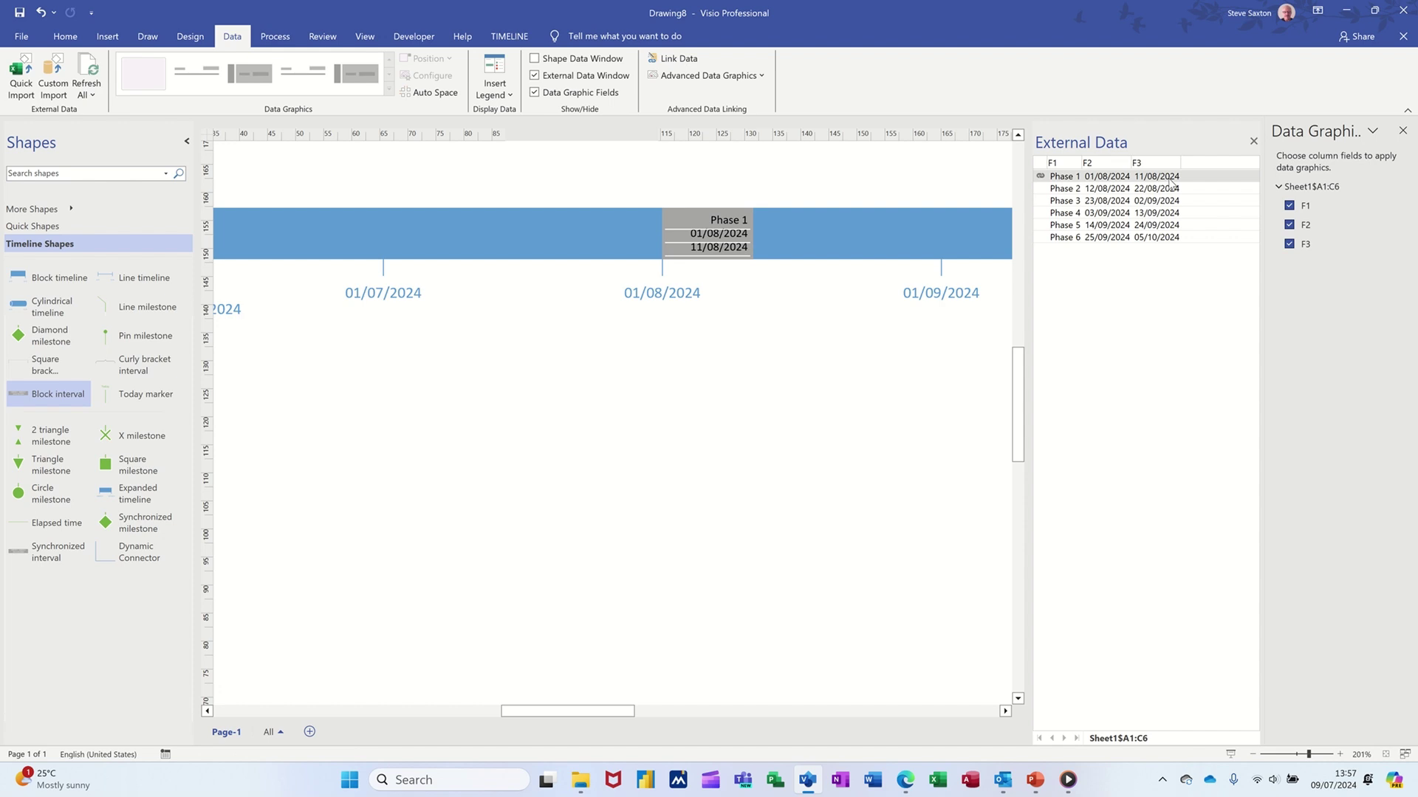
Open the Phases for Visio workbook in Excel and enter 10/8/24 as Phase 1's start in B1
{"action": "left_click", "coordinate": [938, 781]}
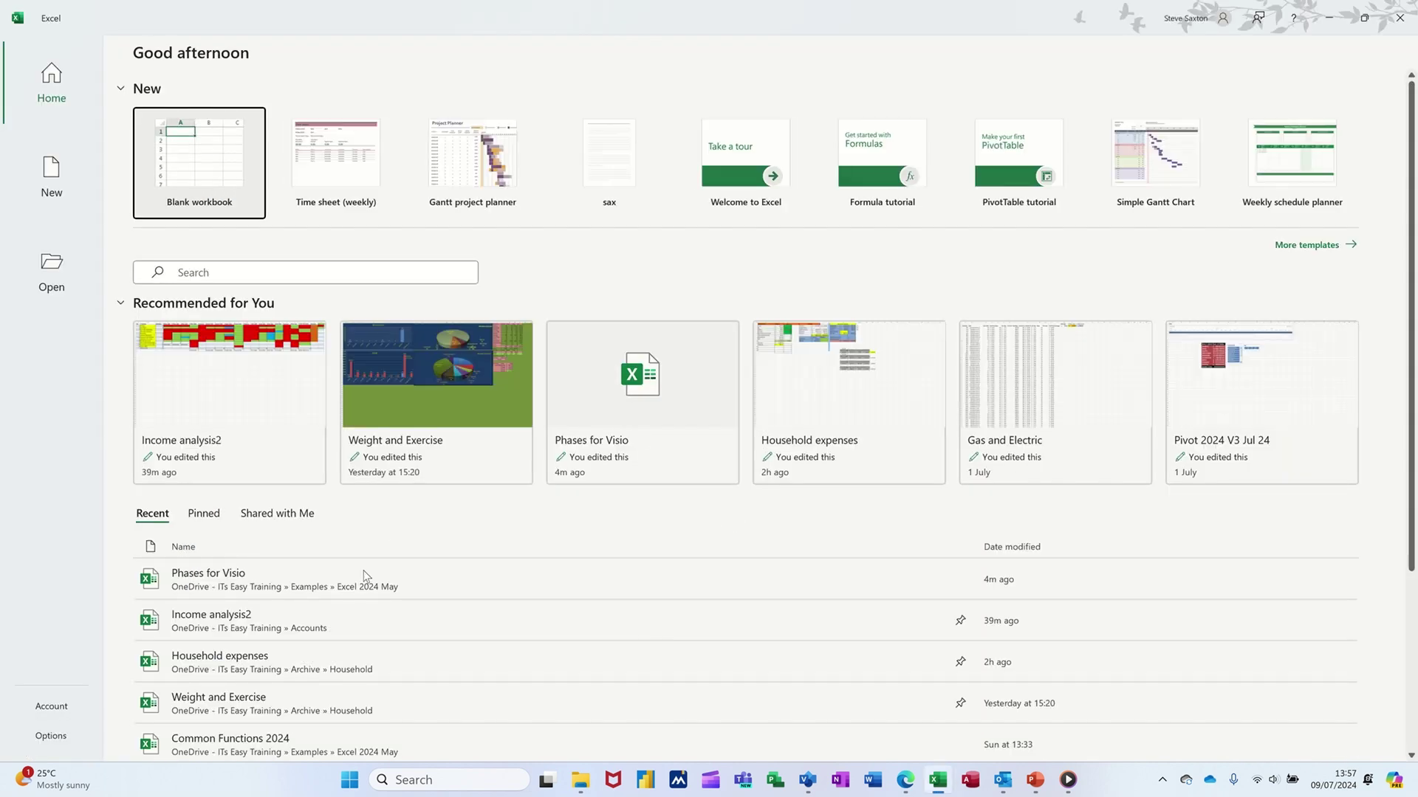
{"action": "left_click", "coordinate": [375, 578]}
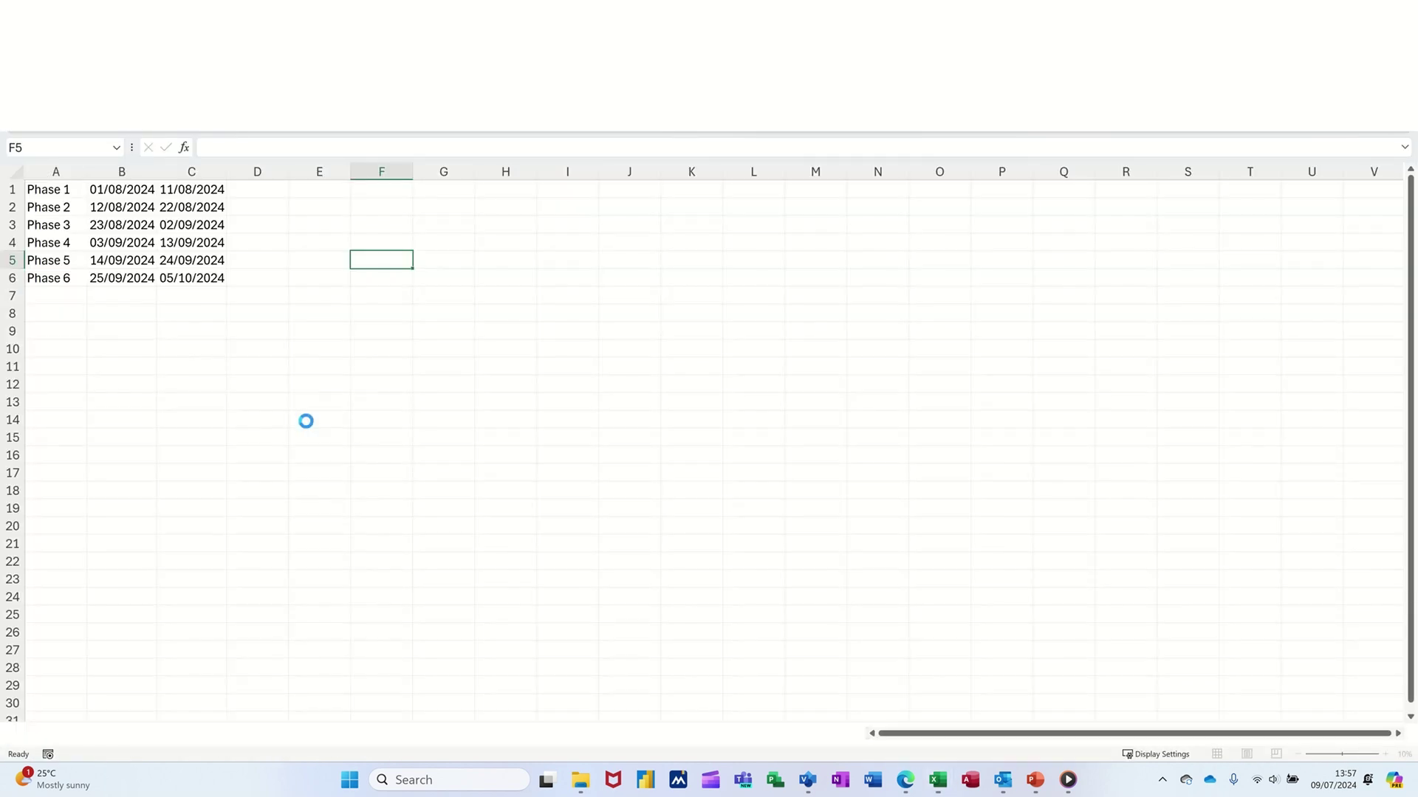
{"action": "left_click", "coordinate": [93, 194]}
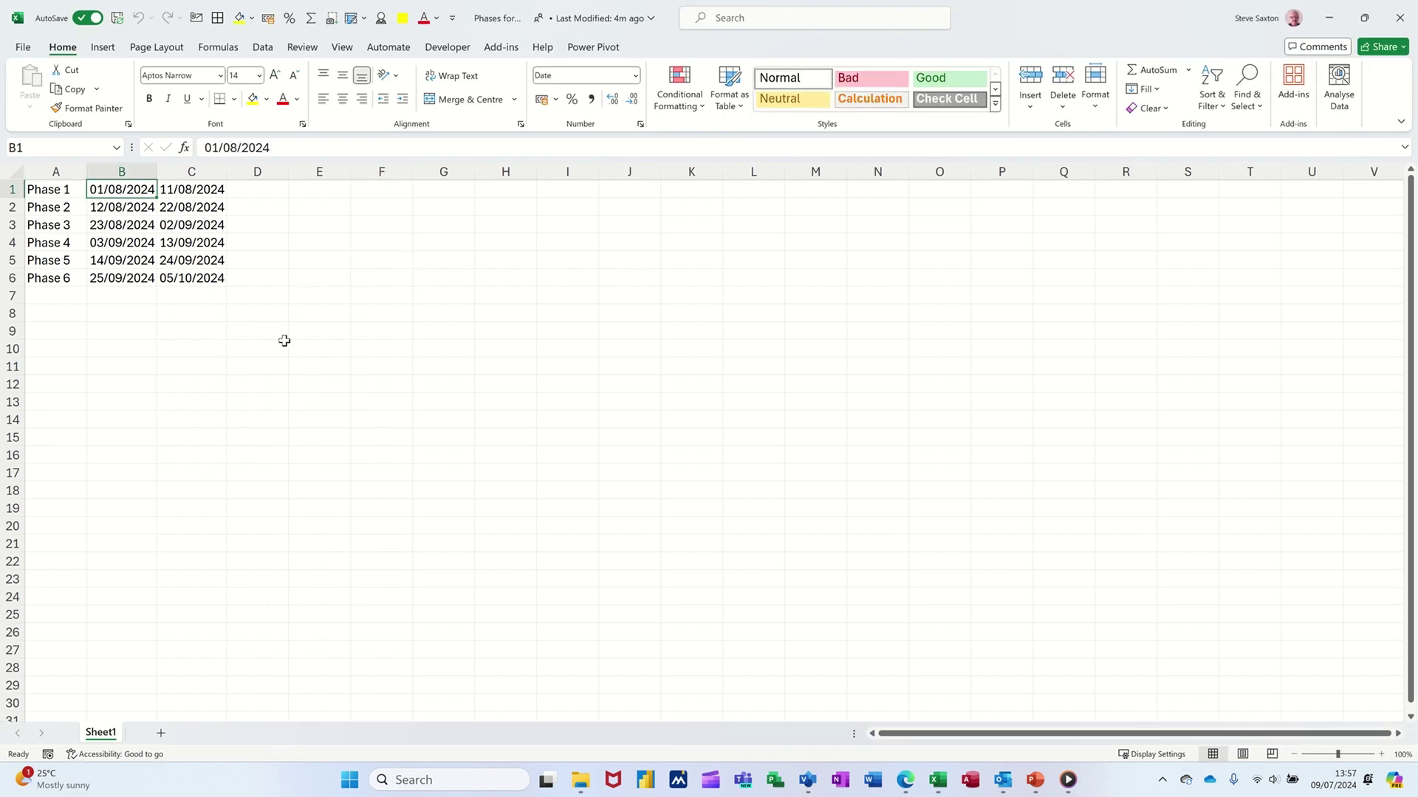
{"action": "type", "text": "10"}
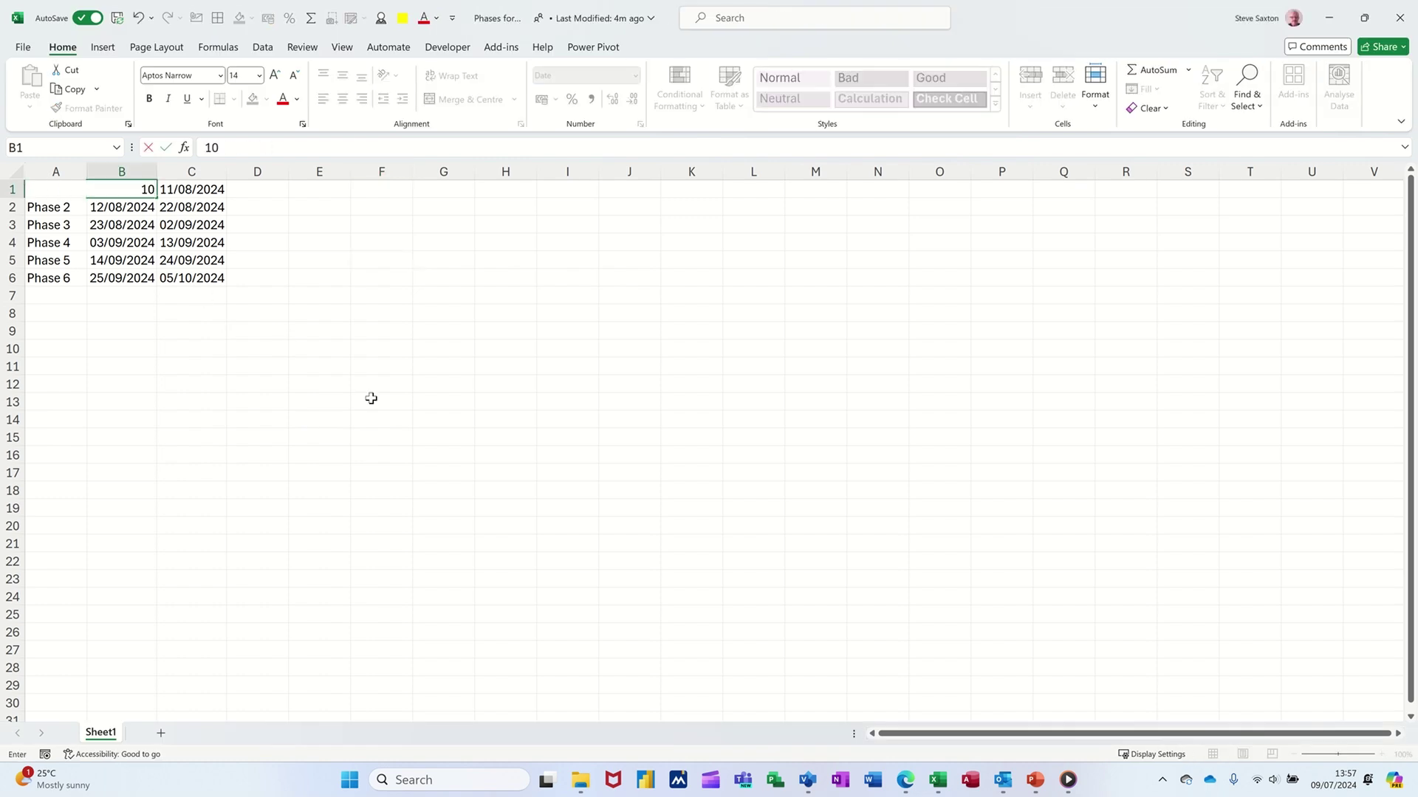
{"action": "type", "text": "/8/24"}
{"action": "key", "text": "Return"}
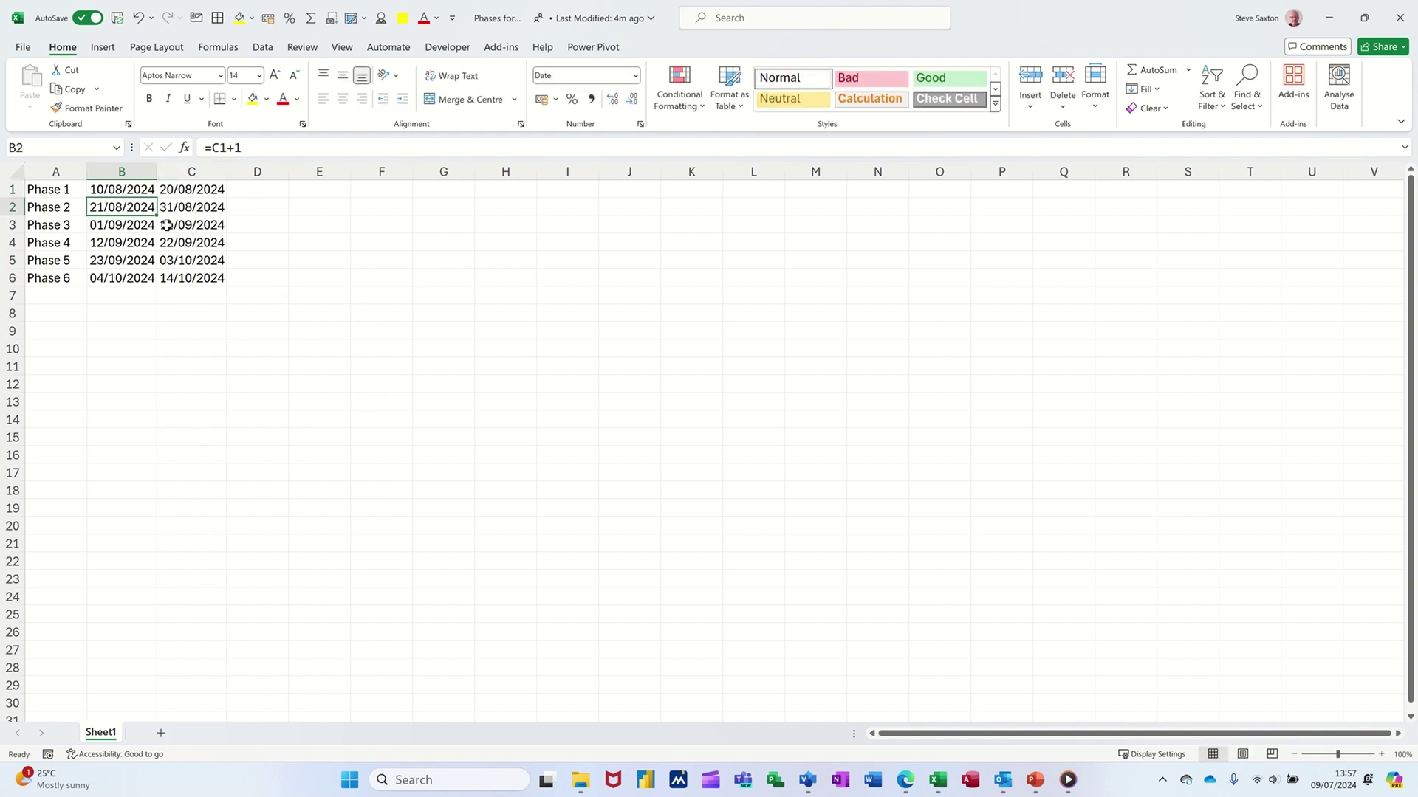
Close Excel and refresh all linked data so Phase 1 reads 10/08/2024 to 20/08/2024
{"action": "left_click", "coordinate": [1397, 16]}
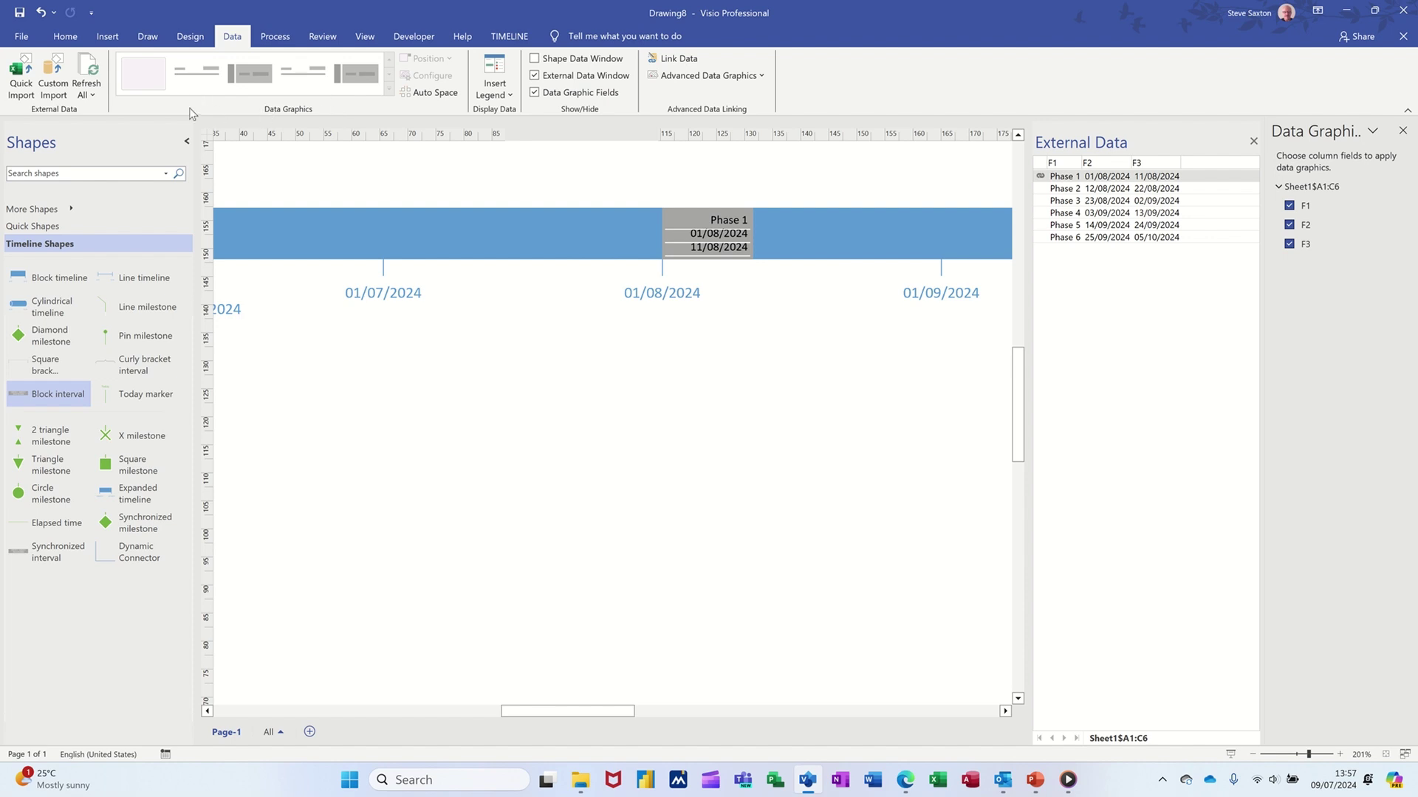
{"action": "left_click", "coordinate": [93, 71]}
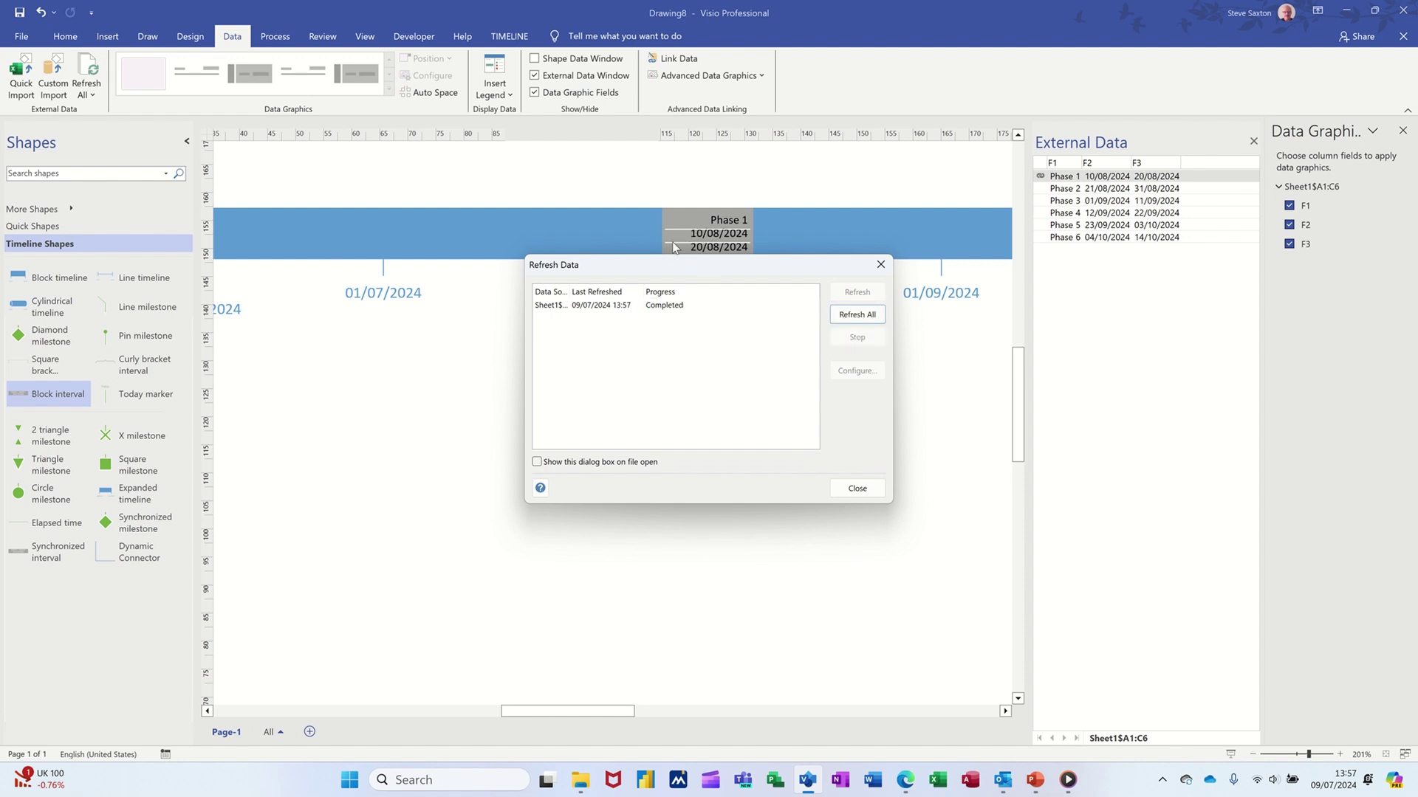
{"action": "left_click_drag", "start_coordinate": [705, 264], "coordinate": [701, 334]}
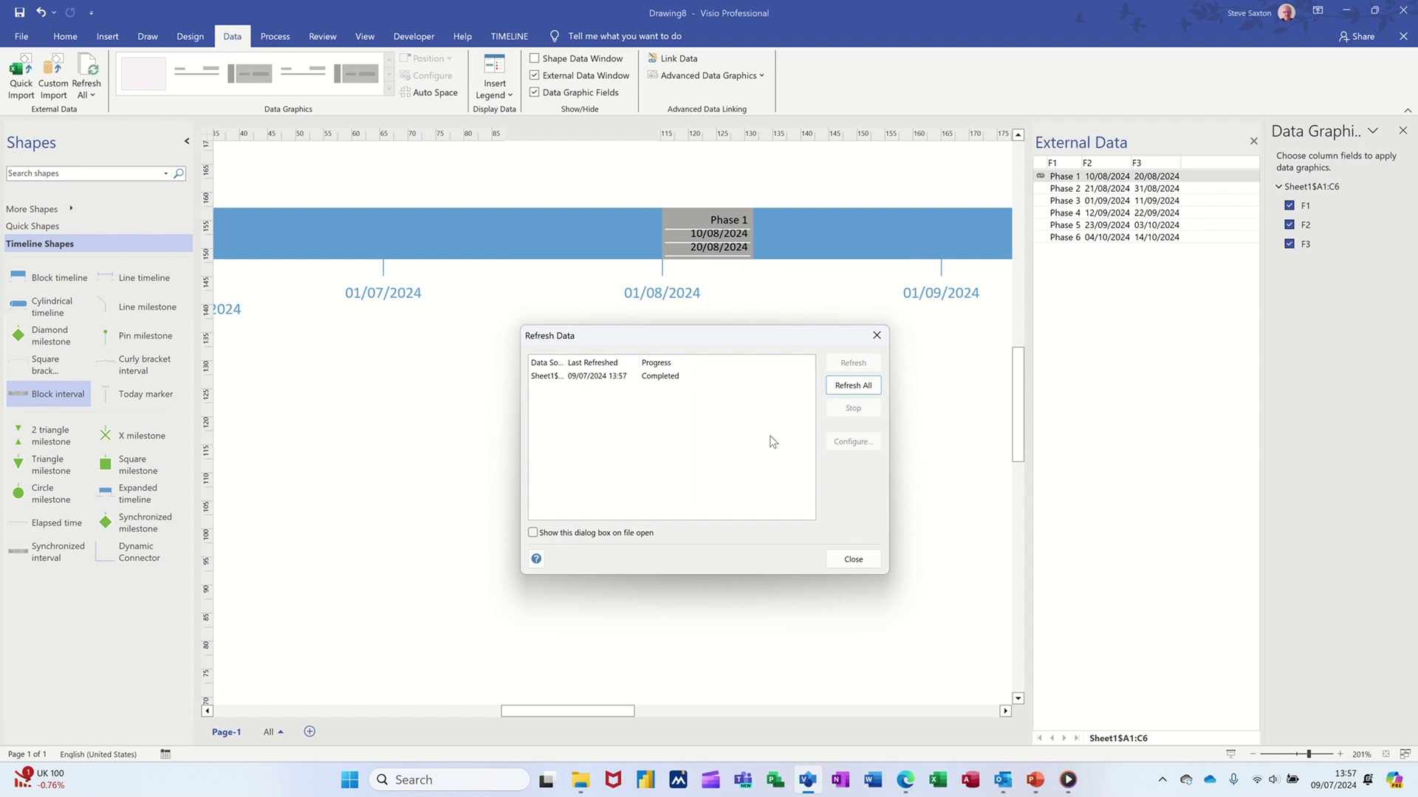
{"action": "left_click", "coordinate": [842, 559]}
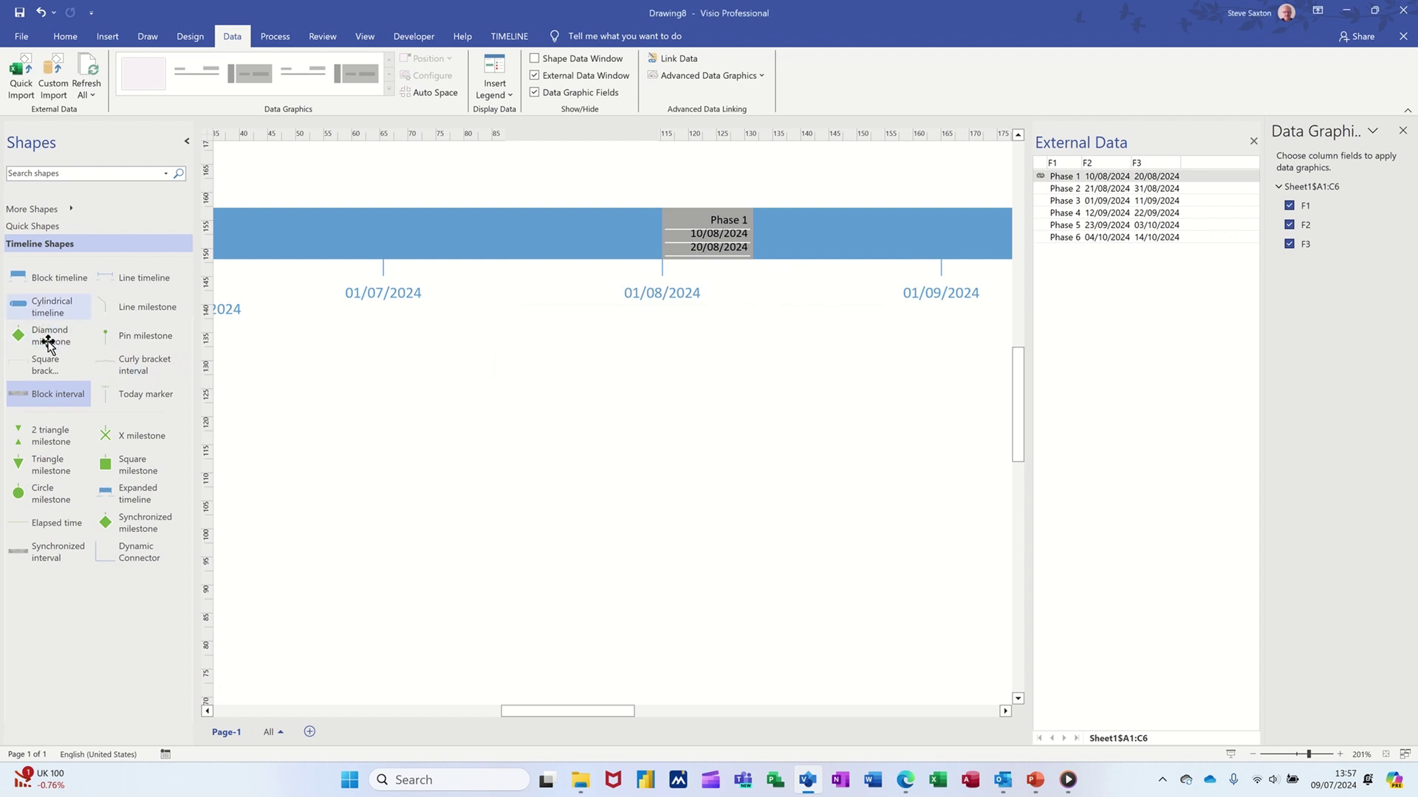
Add a Block interval from 10/07/2024 to 04/08/2024 onto the timeline bar
{"action": "left_click_drag", "start_coordinate": [46, 395], "coordinate": [580, 467]}
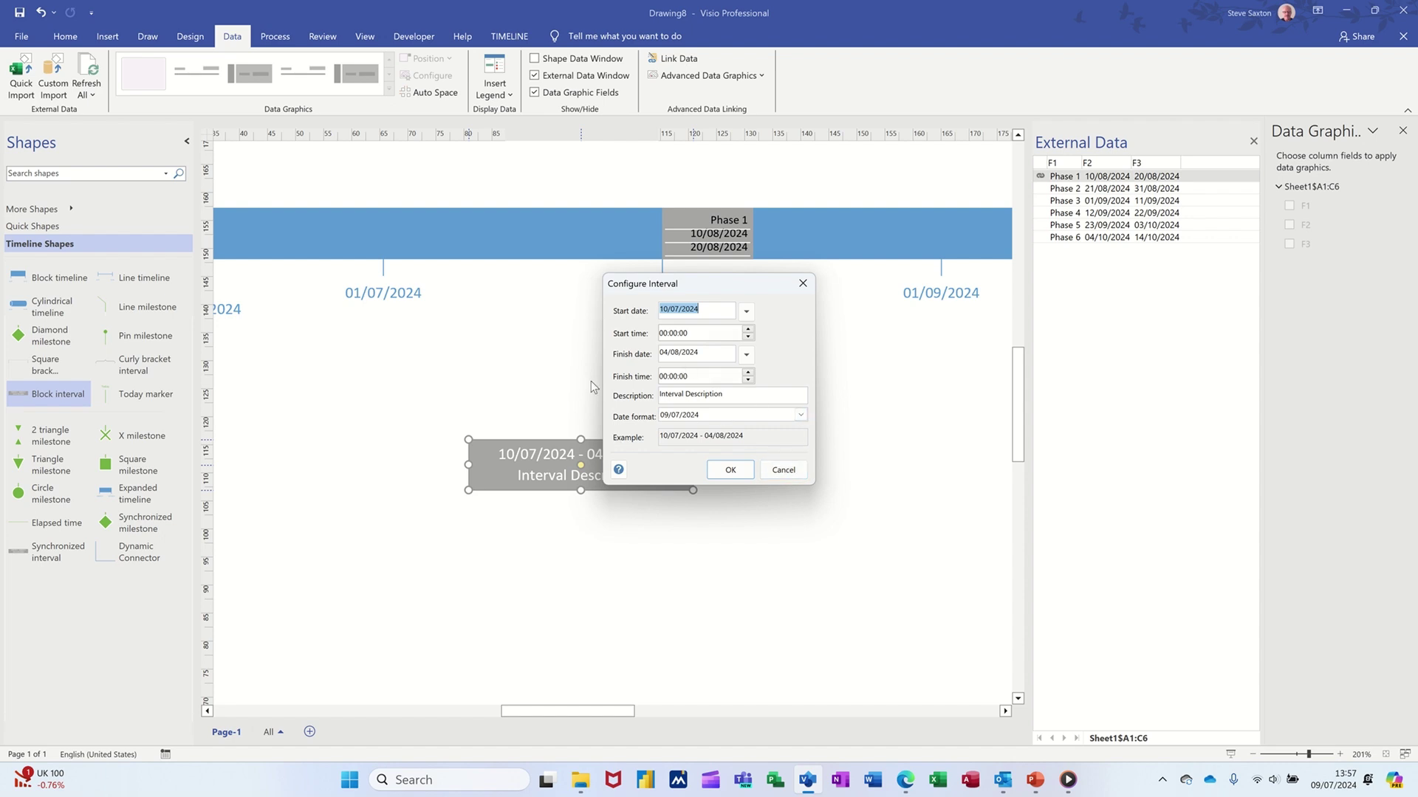
{"action": "left_click", "coordinate": [783, 469]}
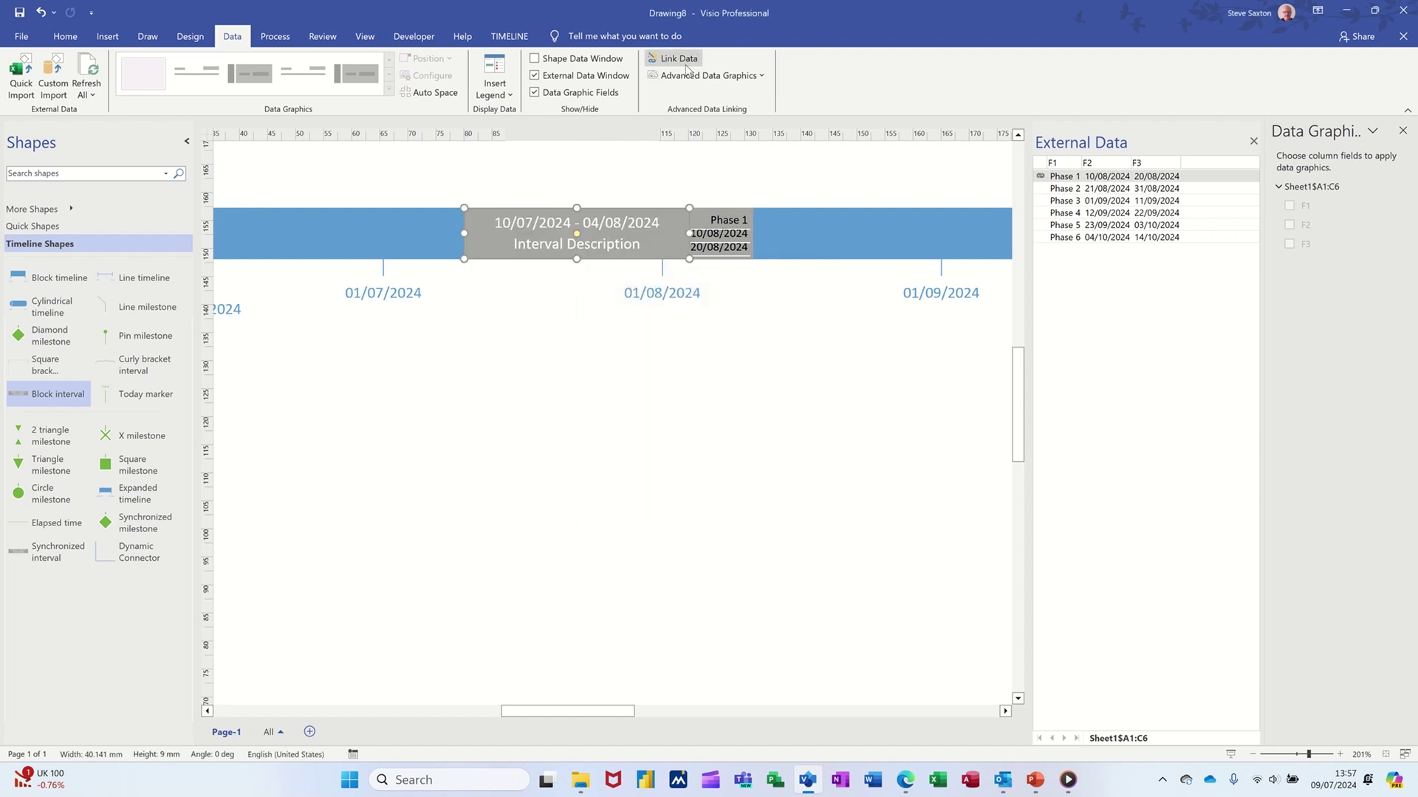